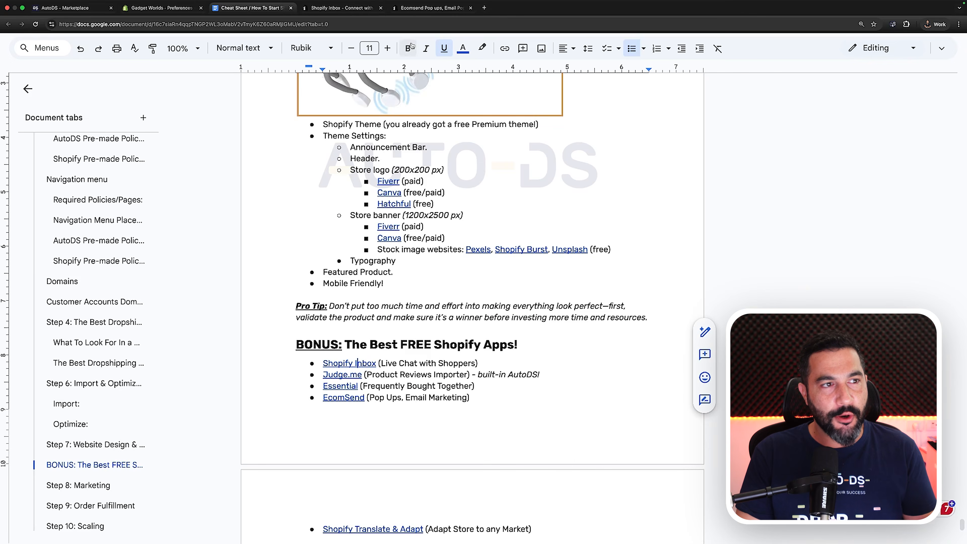
Step: Install the Shopify Inbox app on the Gadget Worlds store and turn on its online store chat
{"action": "left_click", "coordinate": [331, 8]}
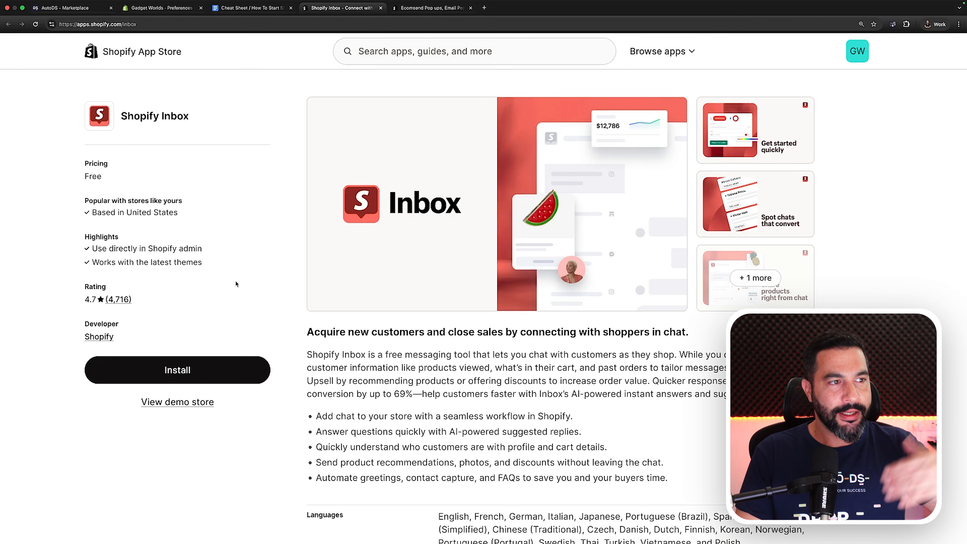
{"action": "left_click", "coordinate": [175, 369]}
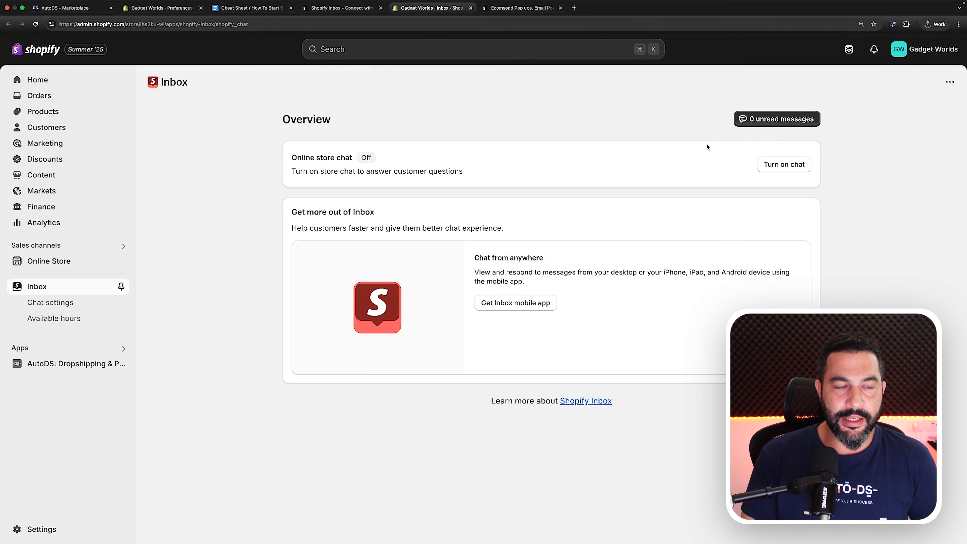
{"action": "left_click", "coordinate": [780, 164]}
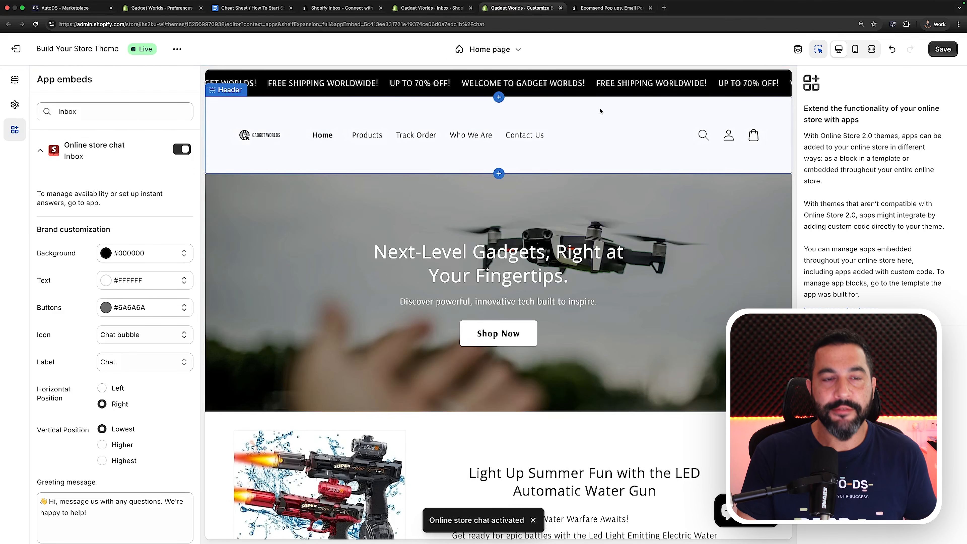
{"action": "left_click", "coordinate": [444, 11]}
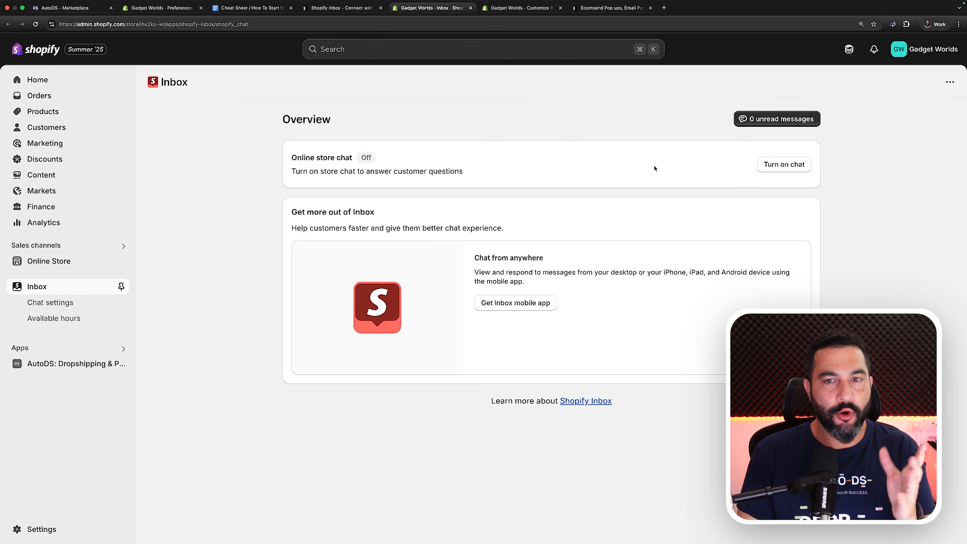
{"action": "left_click", "coordinate": [787, 165]}
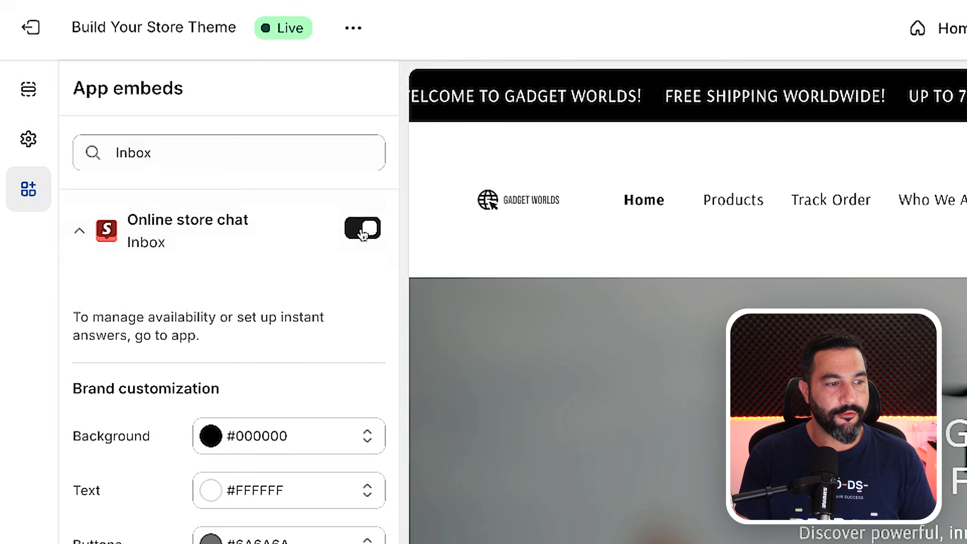
Step: Try the Left horizontal position for the store chat button and set it back to Right
{"action": "scroll", "coordinate": [240, 379], "scroll_direction": "down", "scroll_amount": 2}
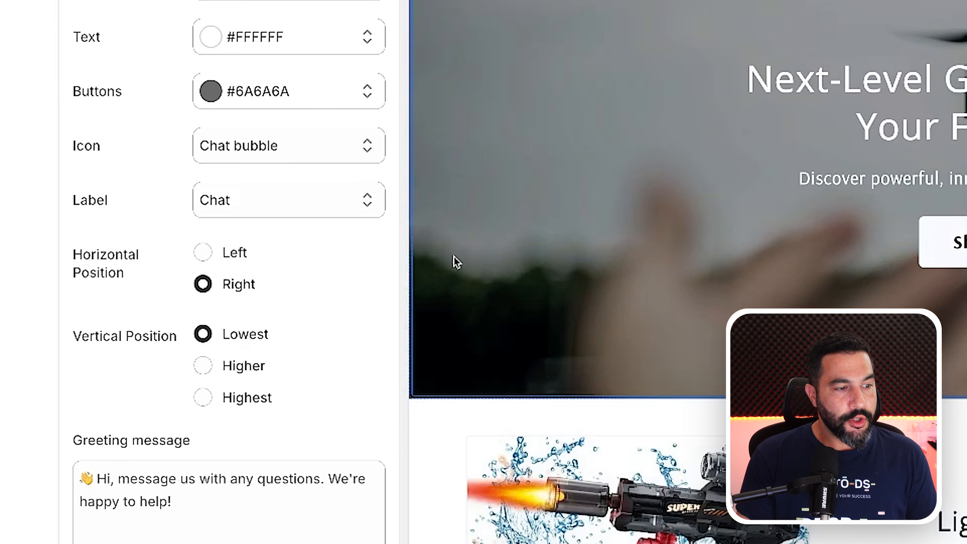
{"action": "left_click", "coordinate": [205, 252]}
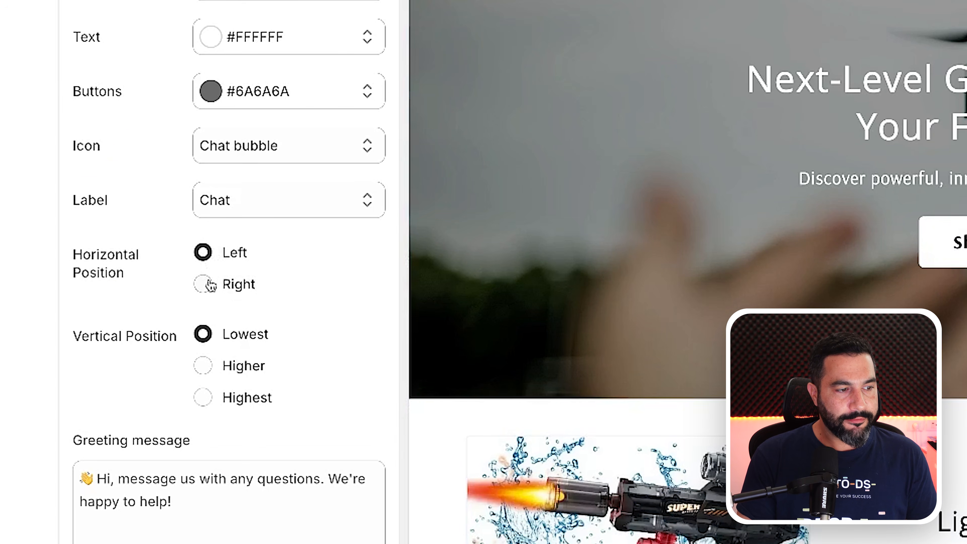
{"action": "left_click", "coordinate": [209, 284]}
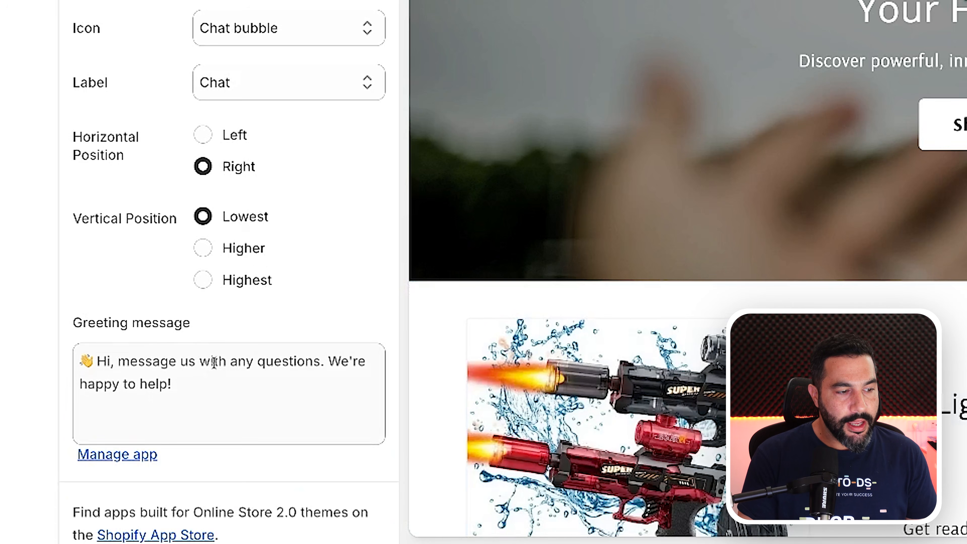
Step: Replace the chat's greeting message with "Welcome to Gadget Worlds!"
{"action": "left_click", "coordinate": [102, 460]}
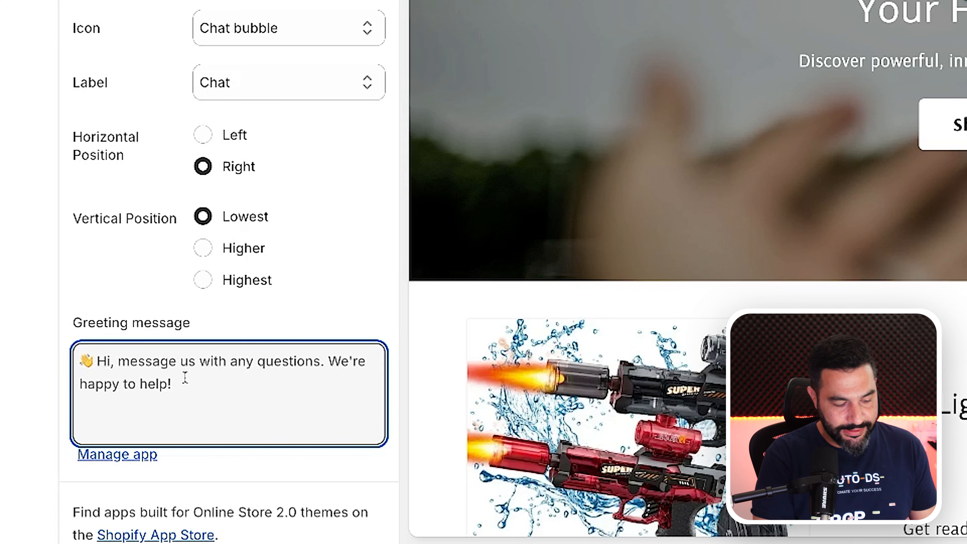
{"action": "key", "text": "ctrl+a"}
{"action": "type", "text": "Welcome to Gadget Worlds!"}
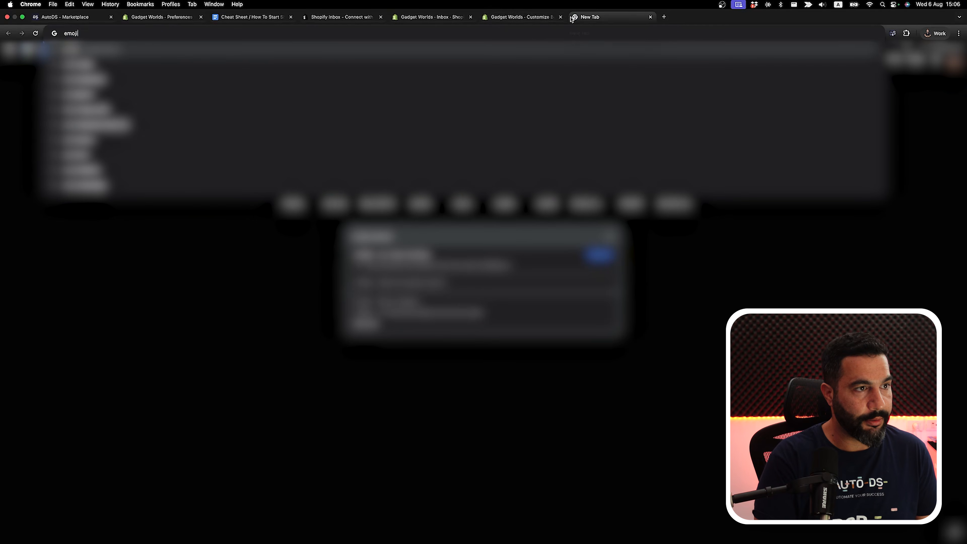
Step: Find an emoji website through a web search for "emoji" and search it for "gadget"
{"action": "key", "text": "Return"}
{"action": "left_click", "coordinate": [172, 119]}
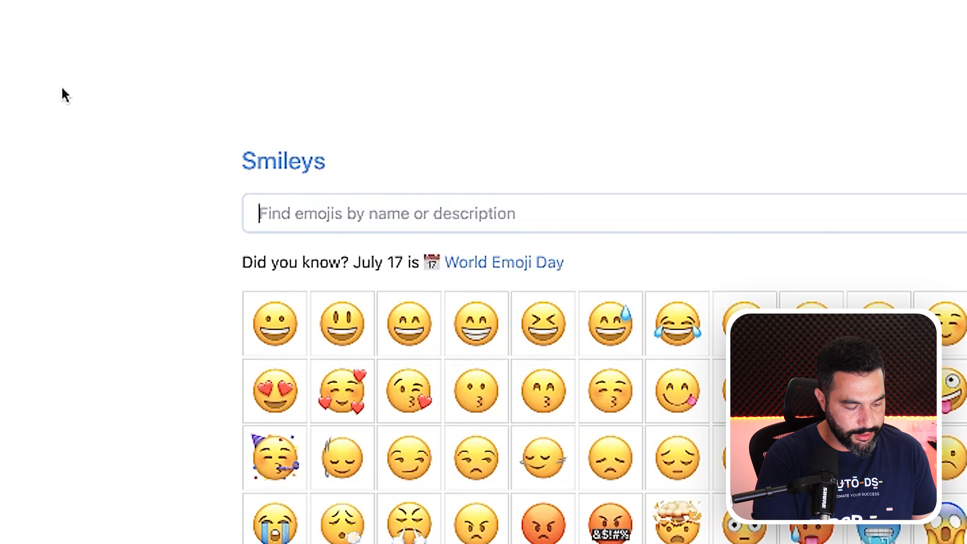
{"action": "type", "text": "gadget"}
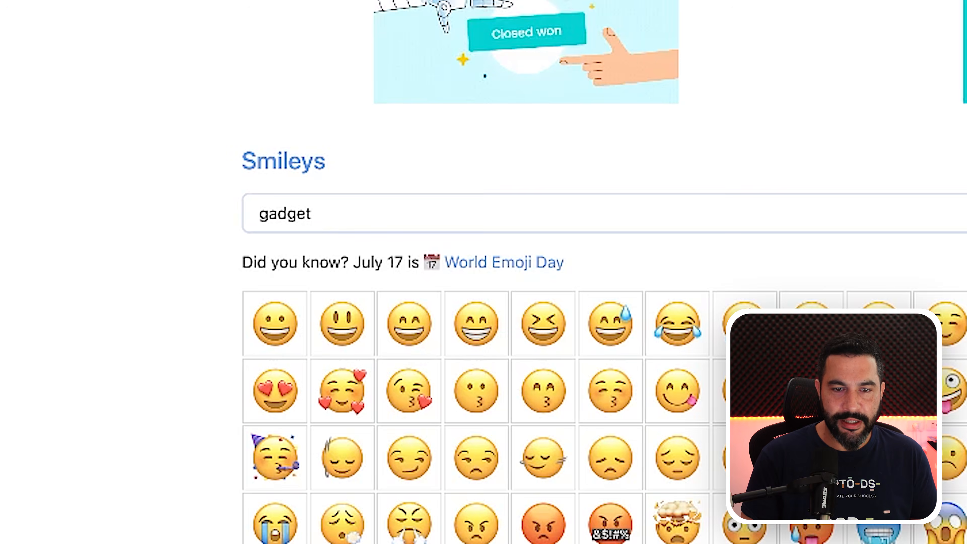
{"action": "key", "text": "Return"}
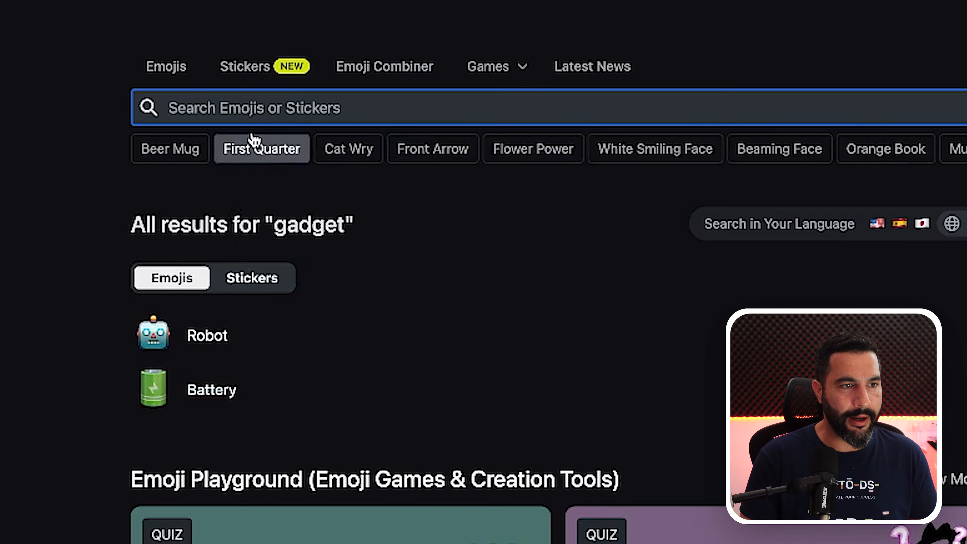
Step: Search the emoji site for "globe" and copy the Globe Showing Americas emoji
{"action": "left_click", "coordinate": [252, 108]}
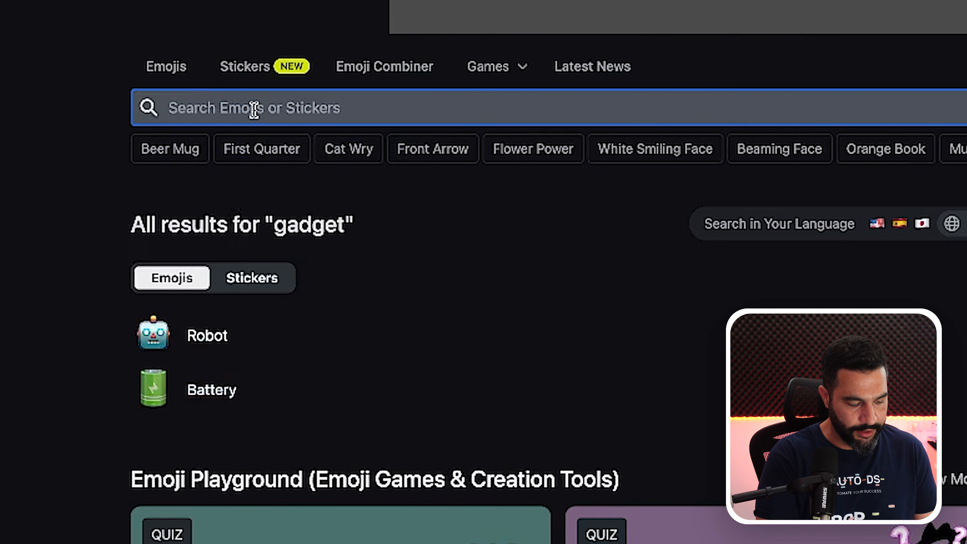
{"action": "type", "text": "globe"}
{"action": "key", "text": "Return"}
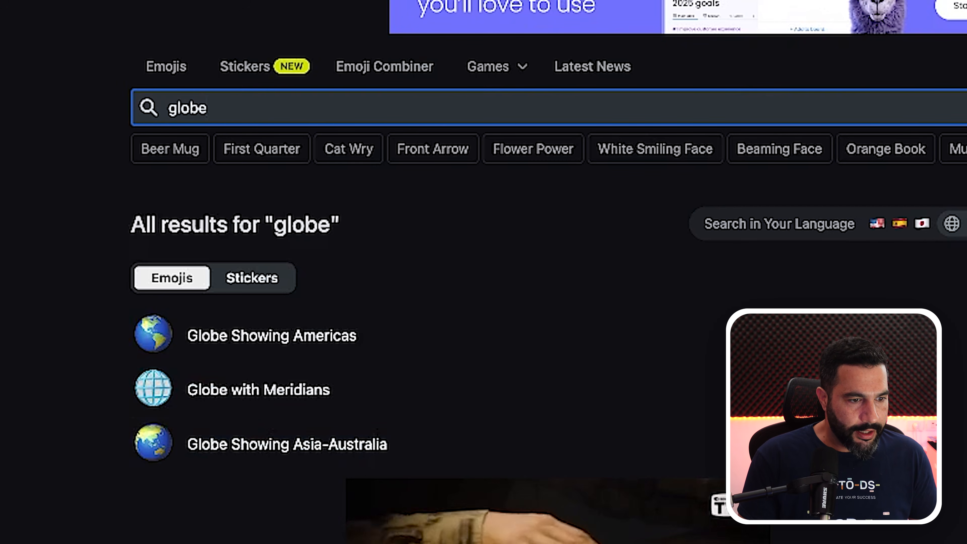
{"action": "left_click", "coordinate": [209, 345]}
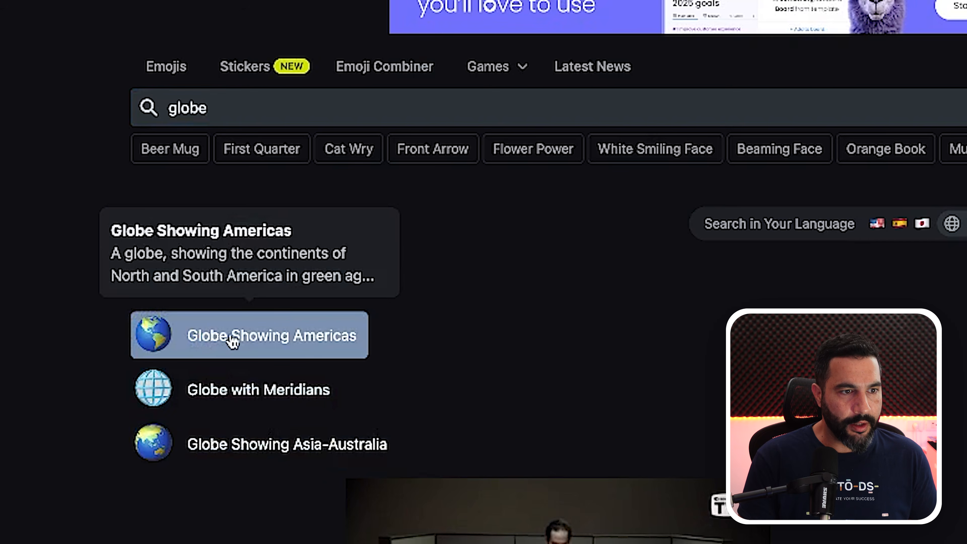
{"action": "left_click", "coordinate": [266, 335]}
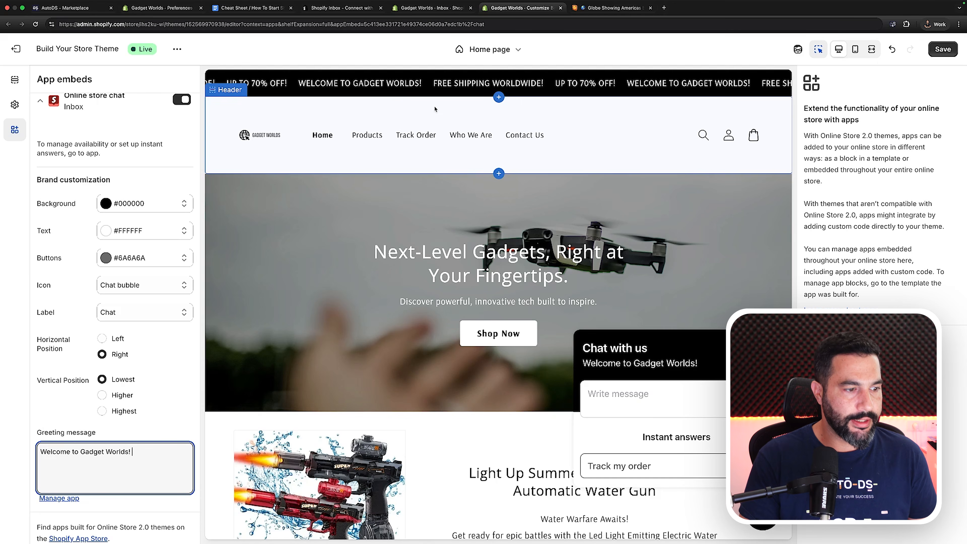
Step: Add the globe emoji and "I'm here to help. Let me know how I can assist!" to the greeting message and save the theme
{"action": "key", "text": "super+v"}
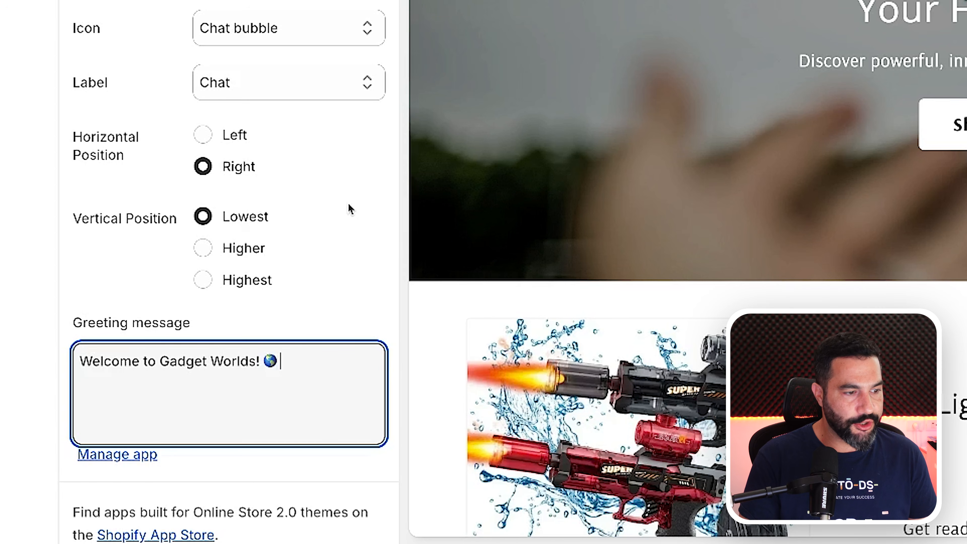
{"action": "type", "text": "I'm here to help."}
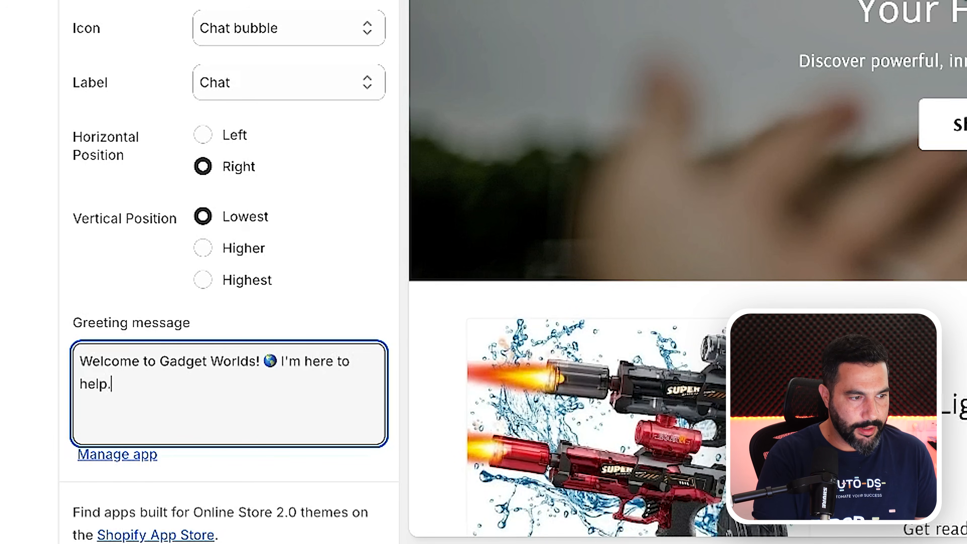
{"action": "type", "text": " Let me know how "}
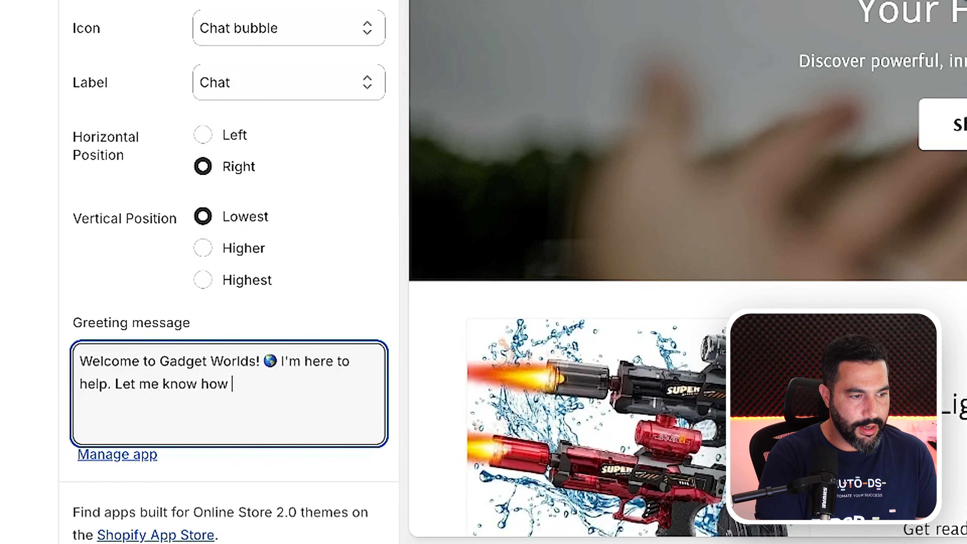
{"action": "type", "text": "I can assist!"}
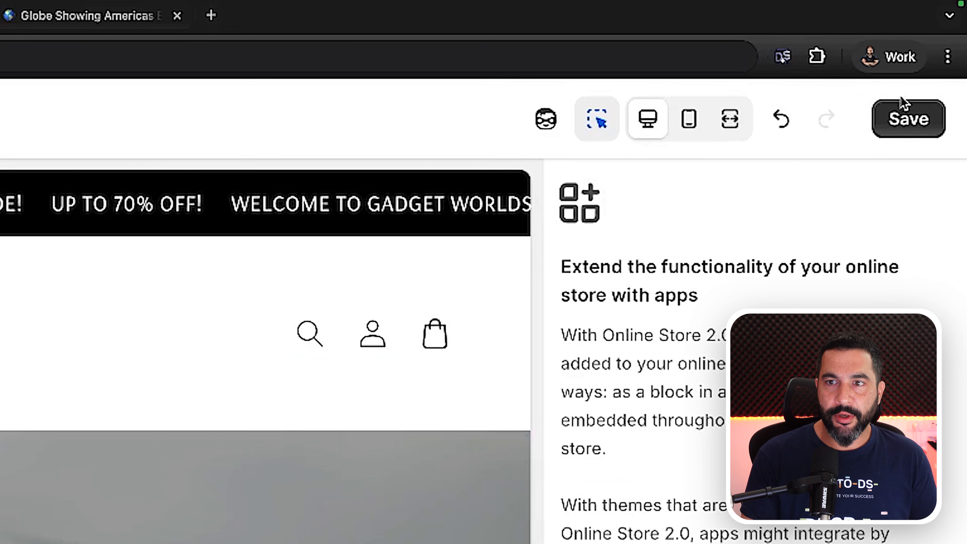
{"action": "left_click", "coordinate": [909, 119]}
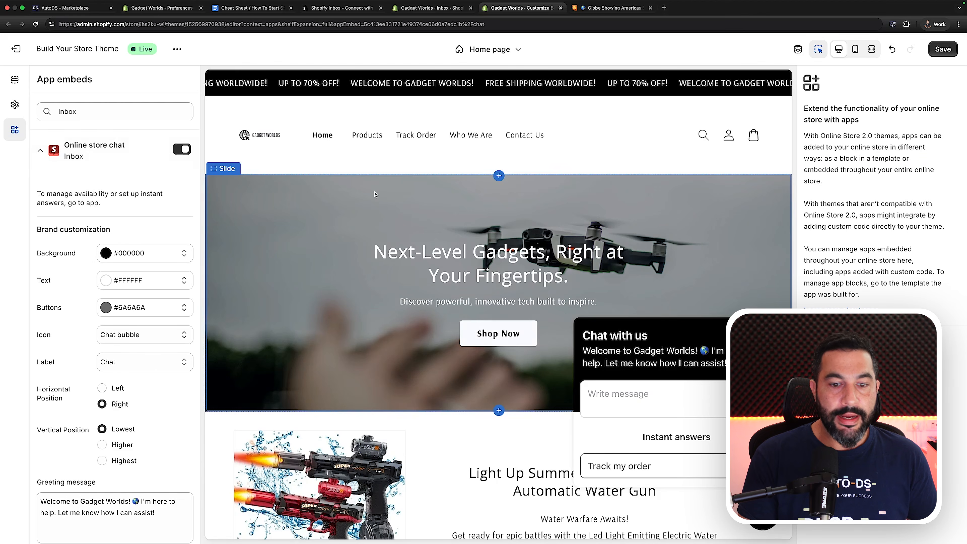
Step: Open the live storefront gadget-worlds.store in a new browser tab and expand its chat widget
{"action": "left_click", "coordinate": [664, 8]}
{"action": "type", "text": "gadget-worlds.store"}
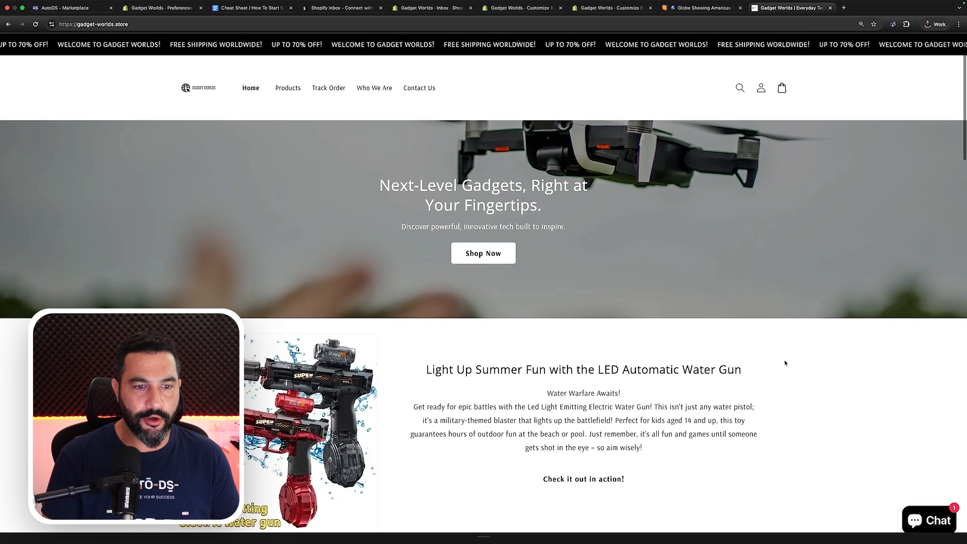
{"action": "scroll", "coordinate": [786, 363], "scroll_direction": "down", "scroll_amount": 3}
{"action": "scroll", "coordinate": [787, 363], "scroll_direction": "up", "scroll_amount": 4}
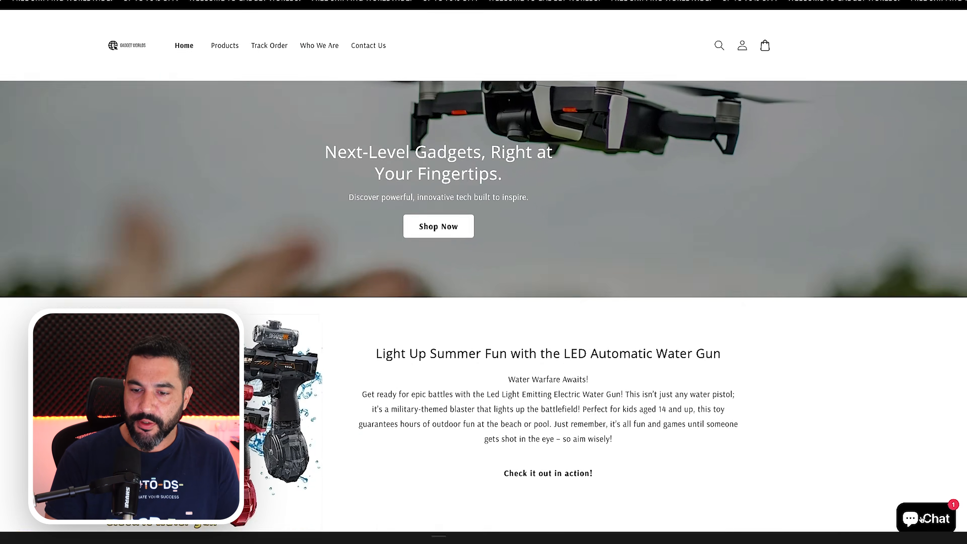
{"action": "left_click", "coordinate": [921, 519]}
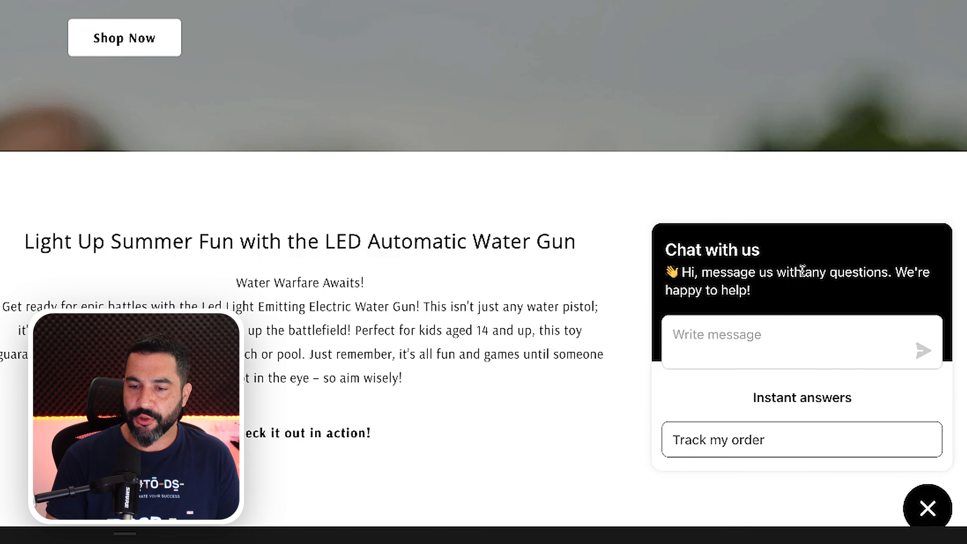
Step: Send the test message "Hello, what is the delivery time?" in the storefront chat
{"action": "left_click", "coordinate": [716, 325]}
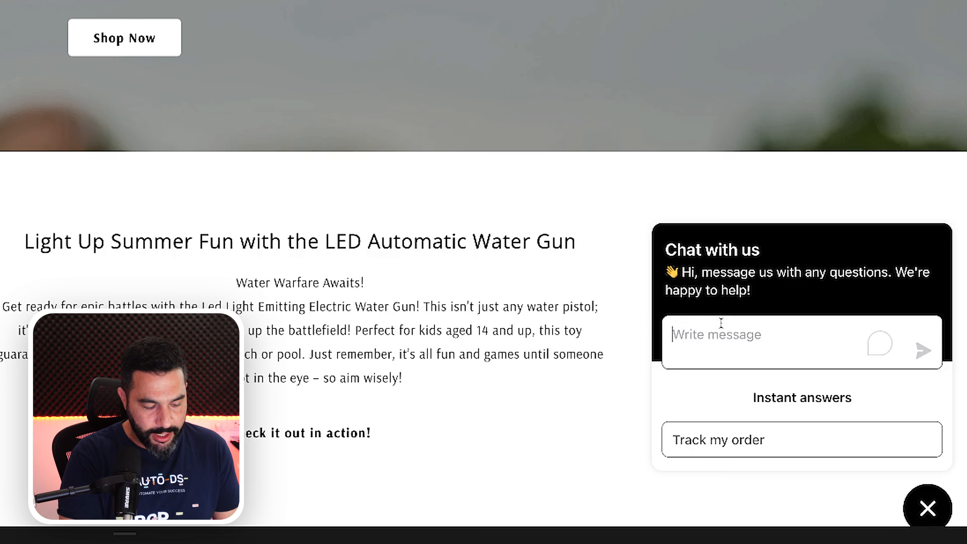
{"action": "type", "text": "He"}
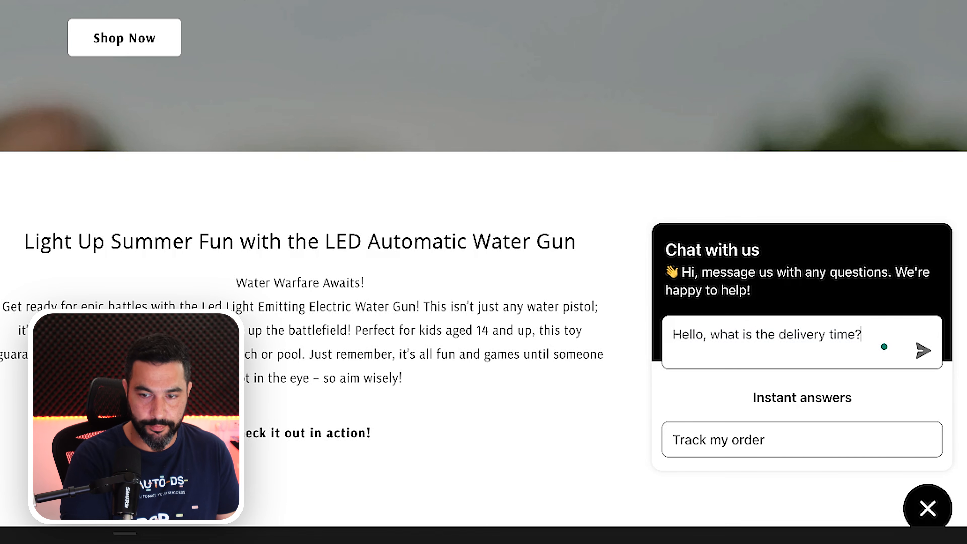
{"action": "left_click", "coordinate": [924, 350]}
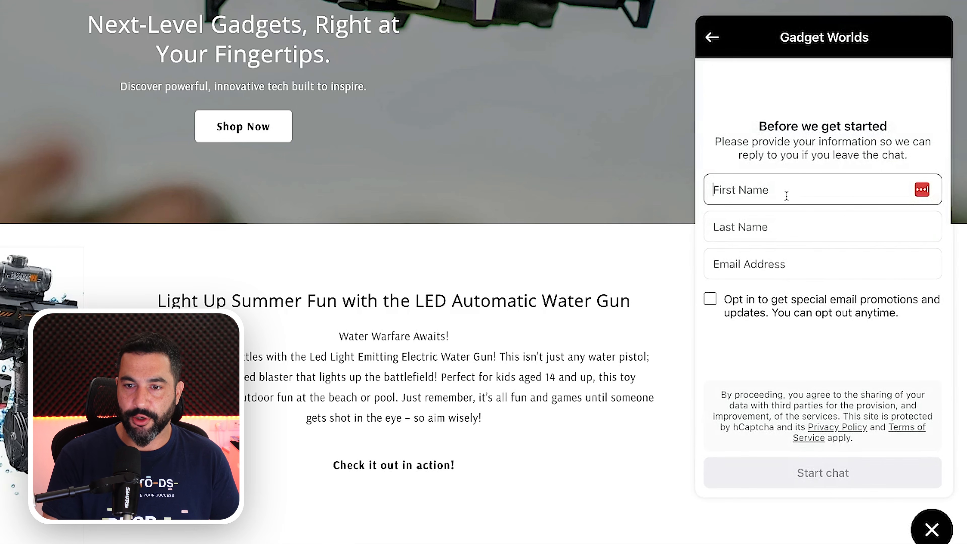
Step: Fill in the customer's first name, last name and e-mail address, clear the email promotions opt-in, and start the chat
{"action": "type", "text": "Liran"}
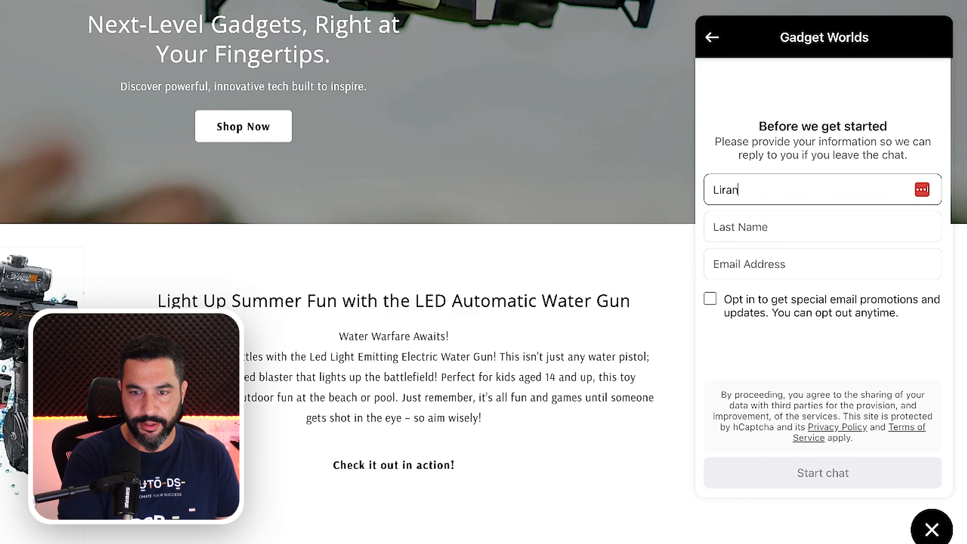
{"action": "key", "text": "Tab"}
{"action": "key", "text": "Tab"}
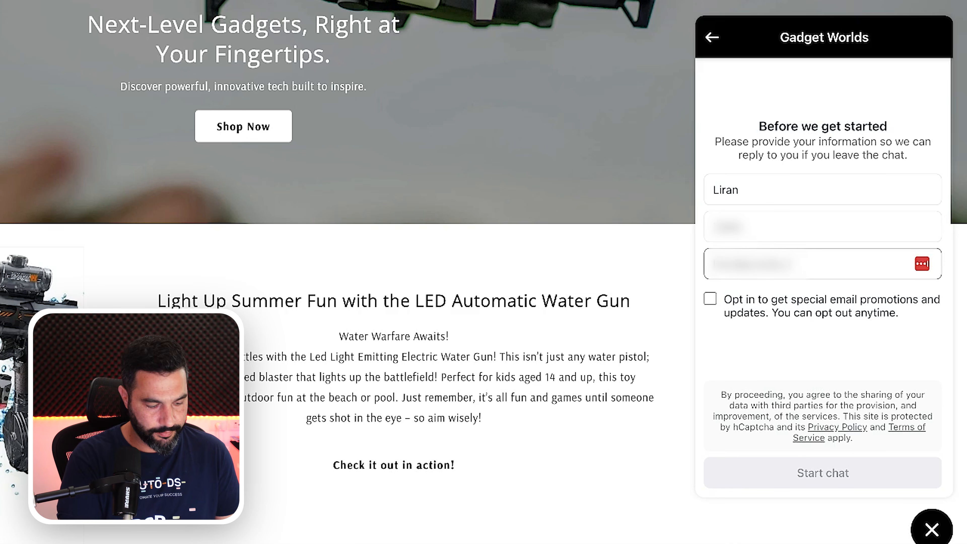
{"action": "type", "text": "om"}
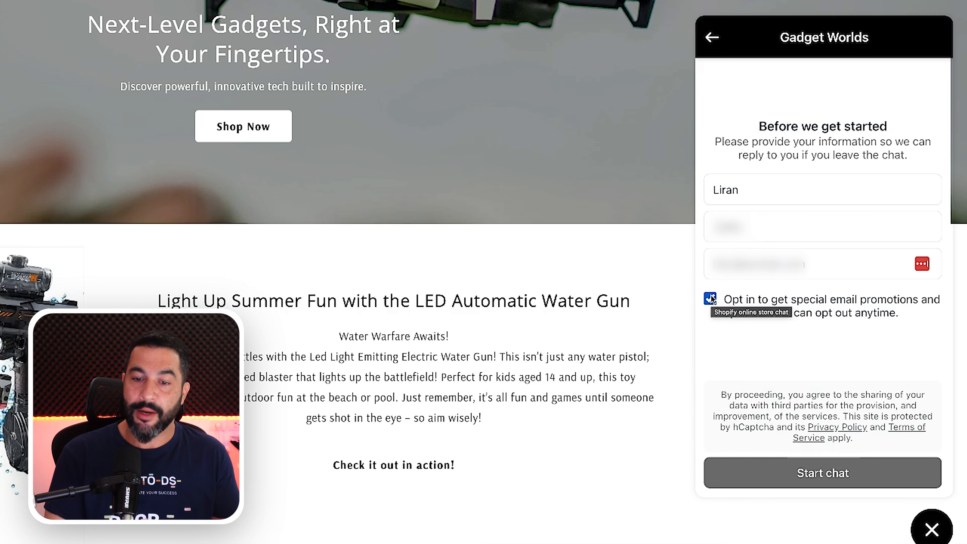
{"action": "left_click", "coordinate": [710, 298]}
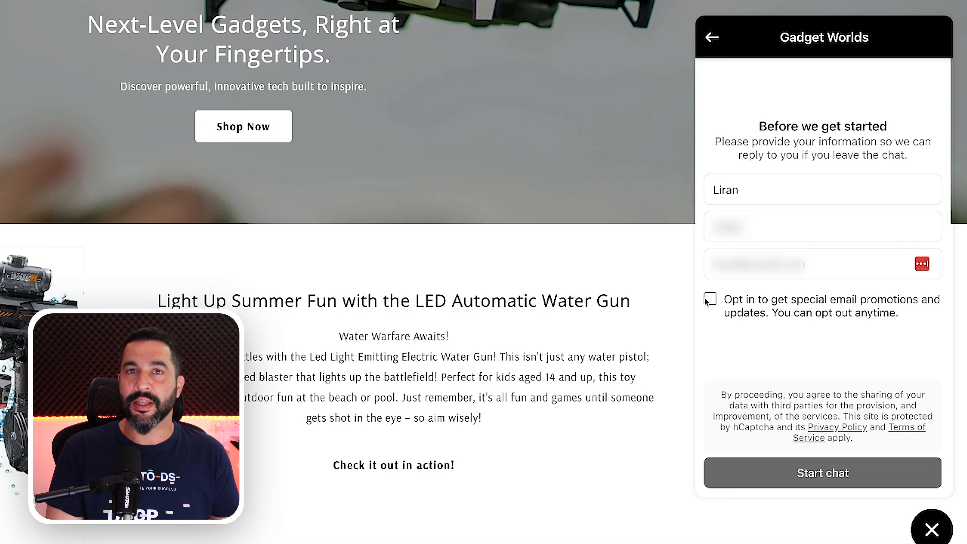
{"action": "left_click", "coordinate": [798, 476]}
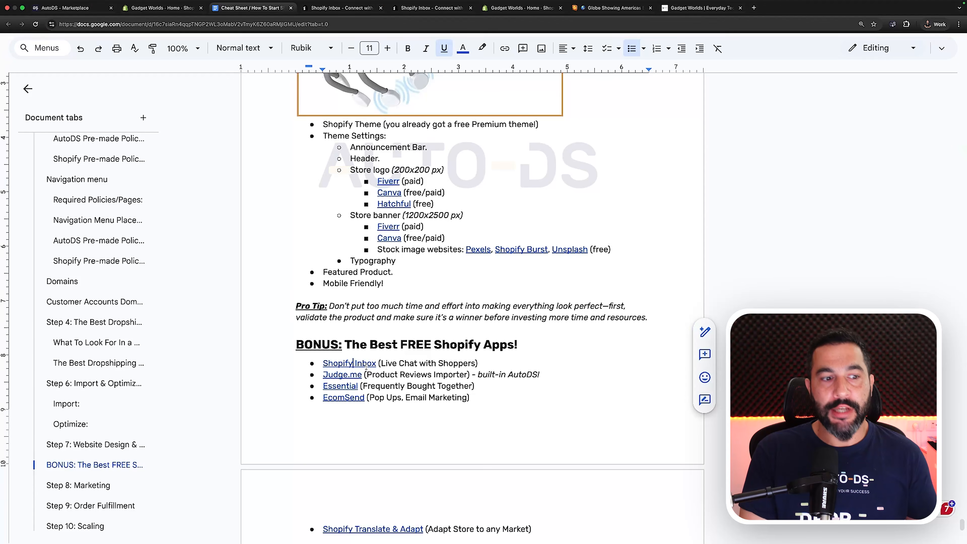
Step: Open the Shopify Inbox app page from its link in the cheat sheet's list of best free Shopify apps
{"action": "left_click", "coordinate": [363, 364]}
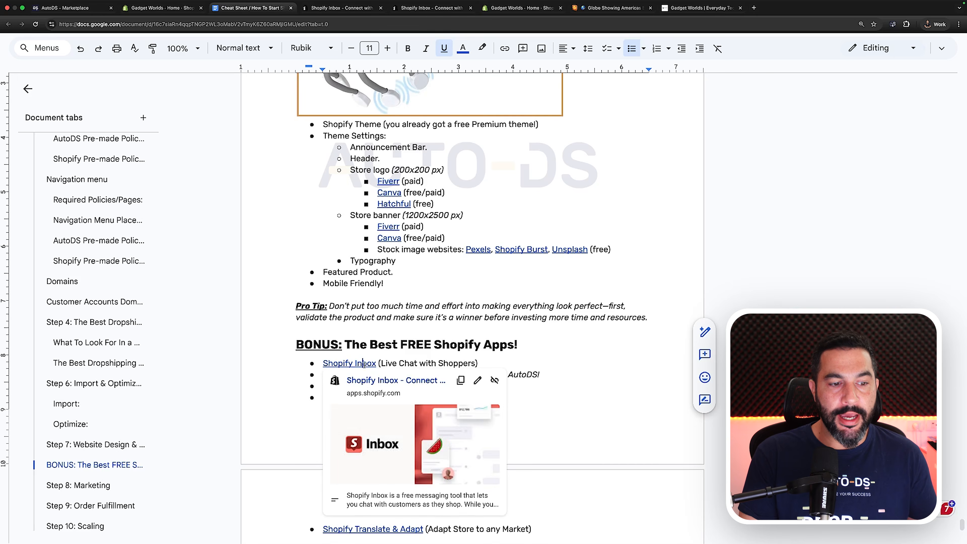
{"action": "left_click", "coordinate": [380, 381]}
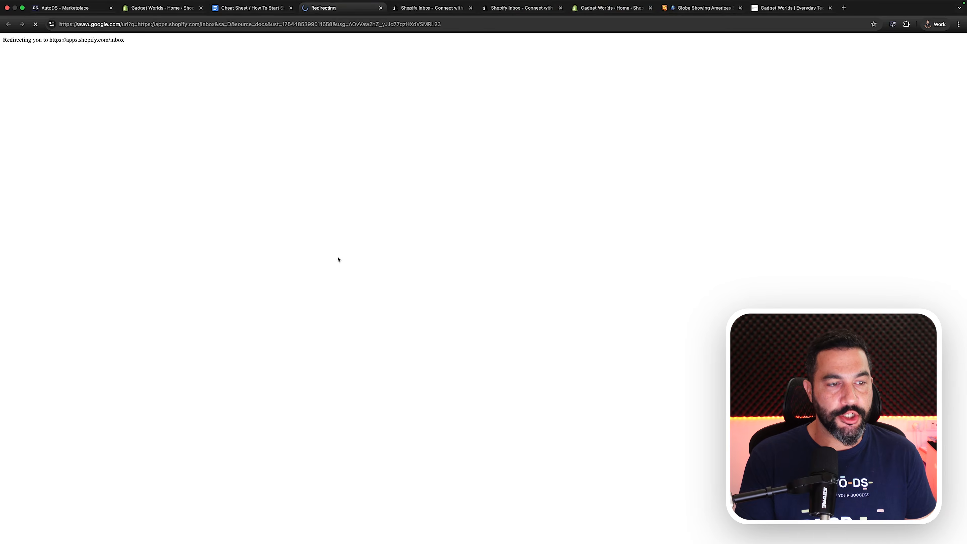
Step: Open Shopify Inbox in the store admin from its app page and pin it to the navigation
{"action": "left_click", "coordinate": [178, 372]}
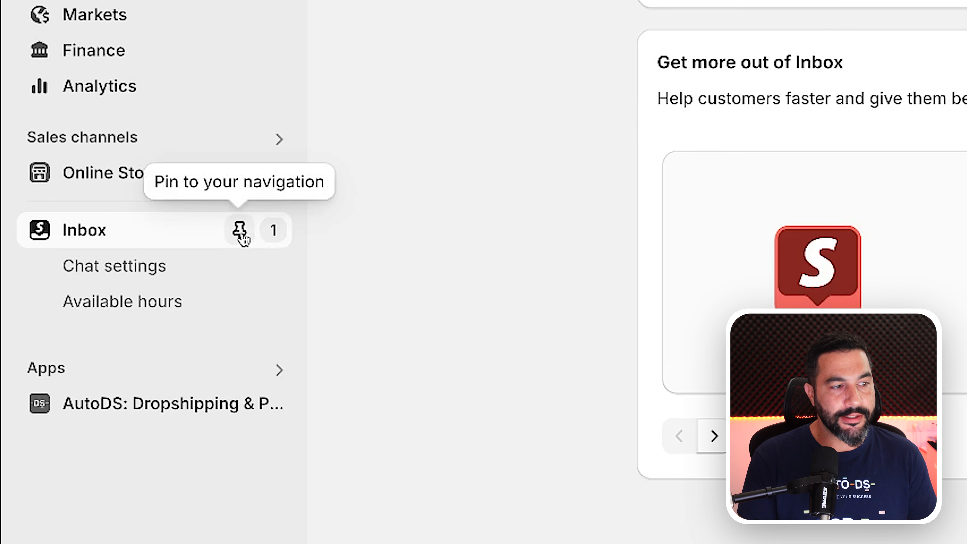
{"action": "left_click", "coordinate": [240, 231]}
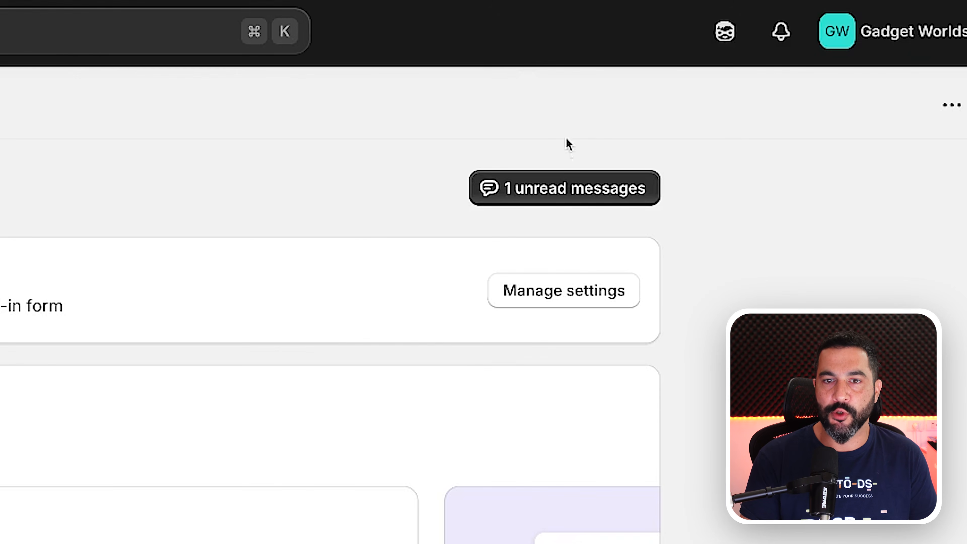
Step: Reply to the unread delivery-time message with 2-6 business days within the US and 14-21 worldwide, and check the reply in the storefront chat
{"action": "left_click", "coordinate": [535, 189]}
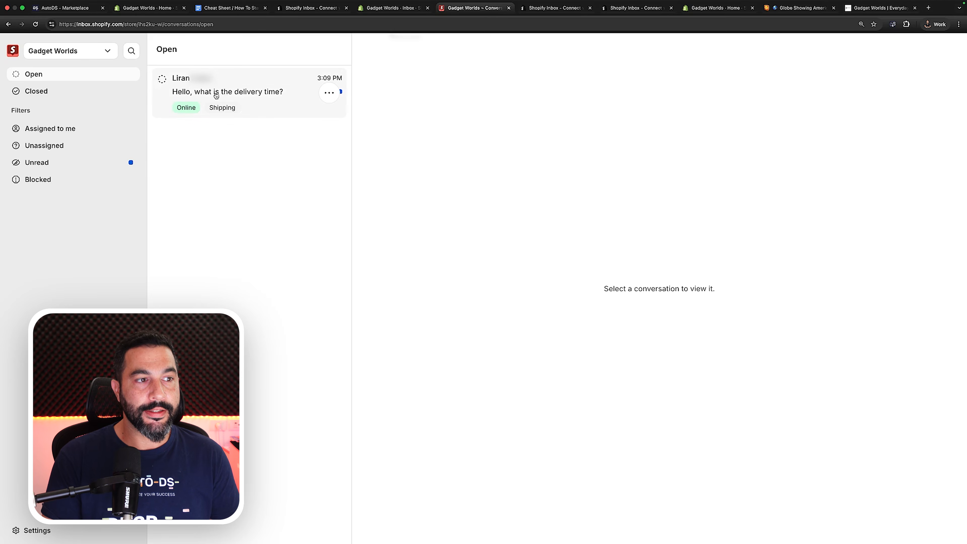
{"action": "left_click", "coordinate": [216, 95]}
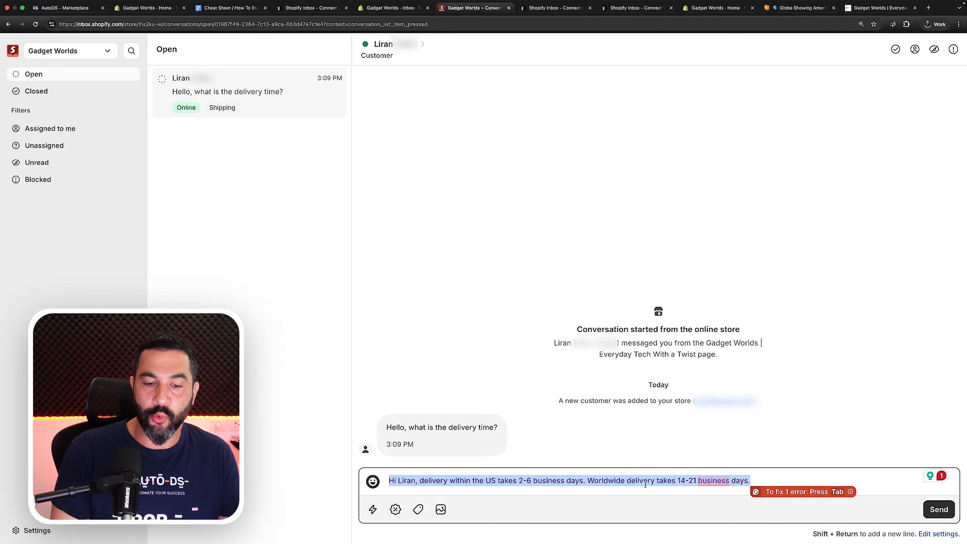
{"action": "left_click", "coordinate": [813, 480]}
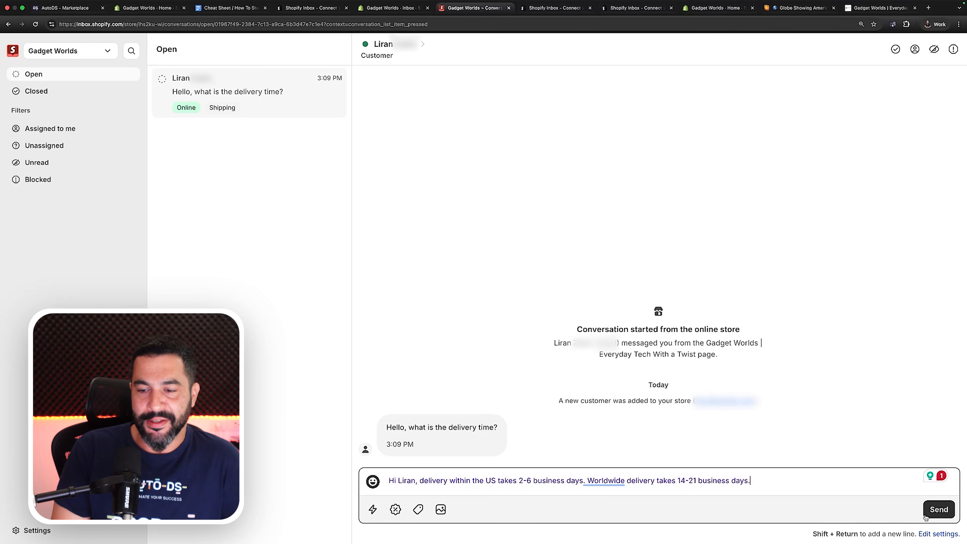
{"action": "left_click", "coordinate": [935, 510]}
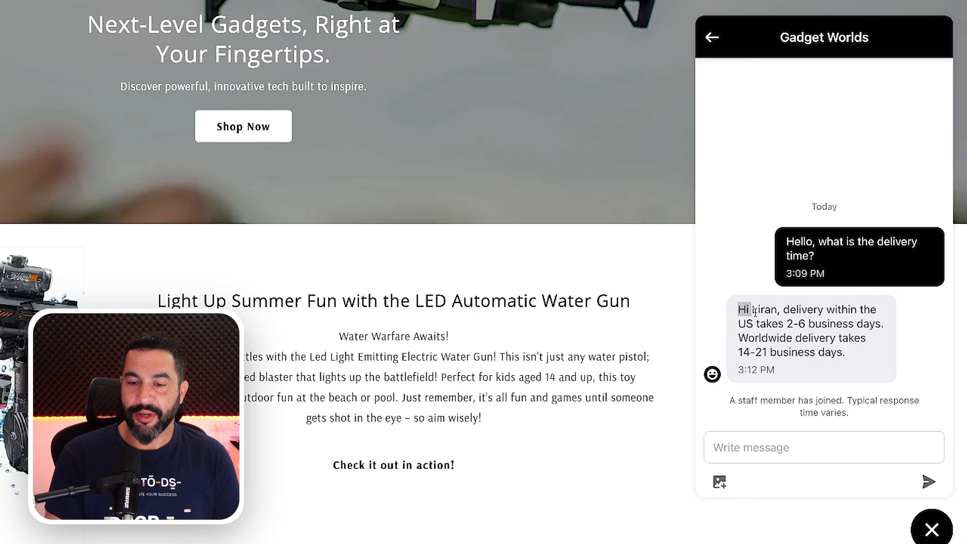
{"action": "left_click_drag", "start_coordinate": [755, 312], "coordinate": [837, 369]}
{"action": "left_click", "coordinate": [637, 130]}
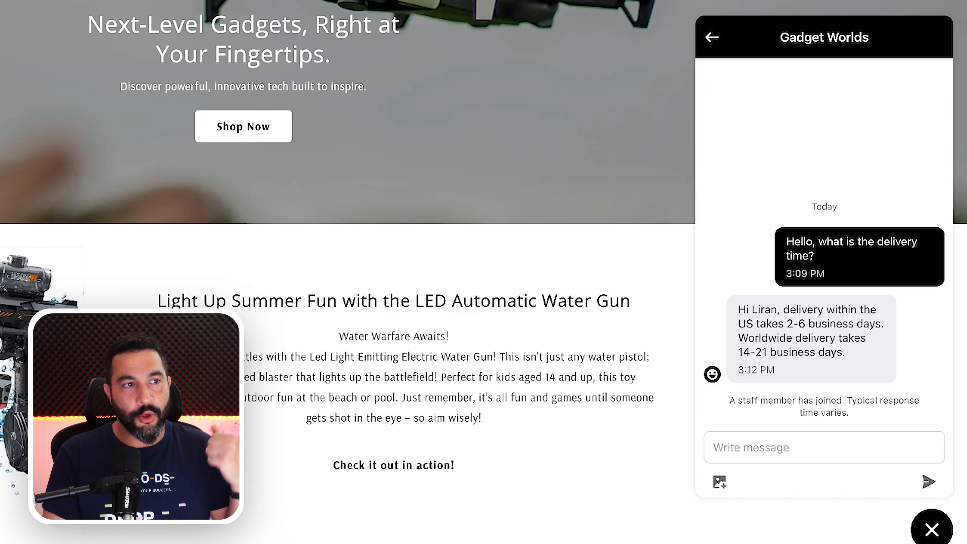
Step: Return to the cheat sheet and find the Judge.me entry under the best free Shopify apps
{"action": "left_click", "coordinate": [241, 8]}
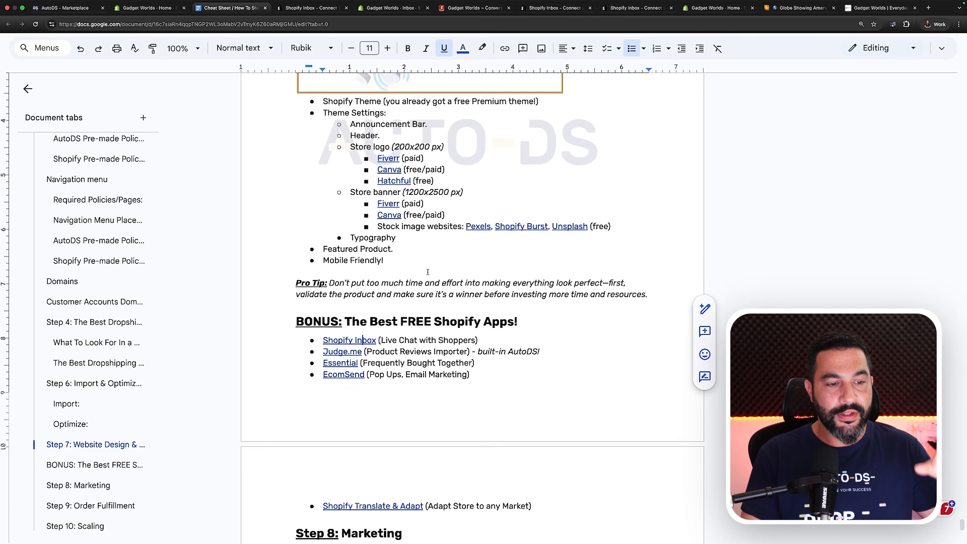
{"action": "scroll", "coordinate": [441, 264], "scroll_direction": "down", "scroll_amount": 1}
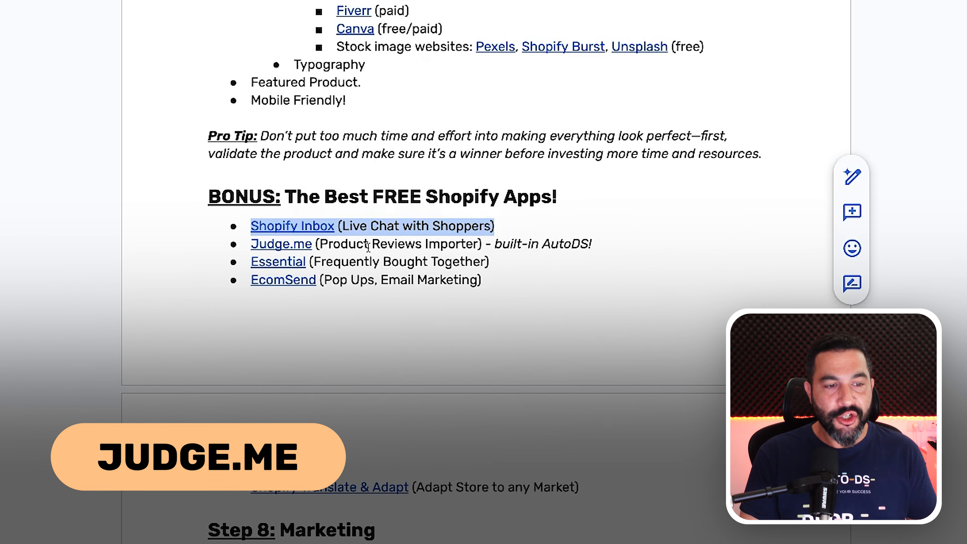
{"action": "left_click", "coordinate": [369, 243]}
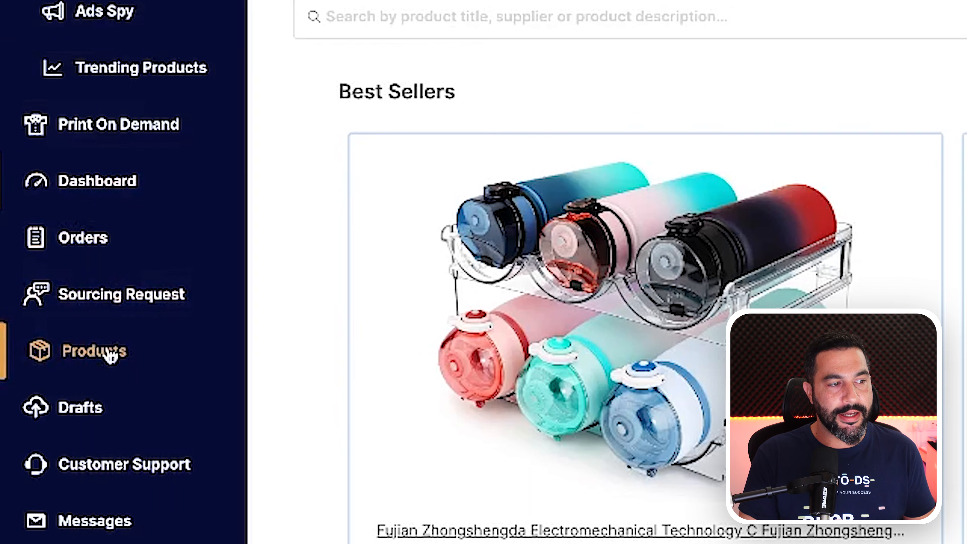
Step: Switch to AutoDS and choose importing reviews with Judge.me for the "Elevate Your Home Decor" product in the products list
{"action": "left_click", "coordinate": [36, 262]}
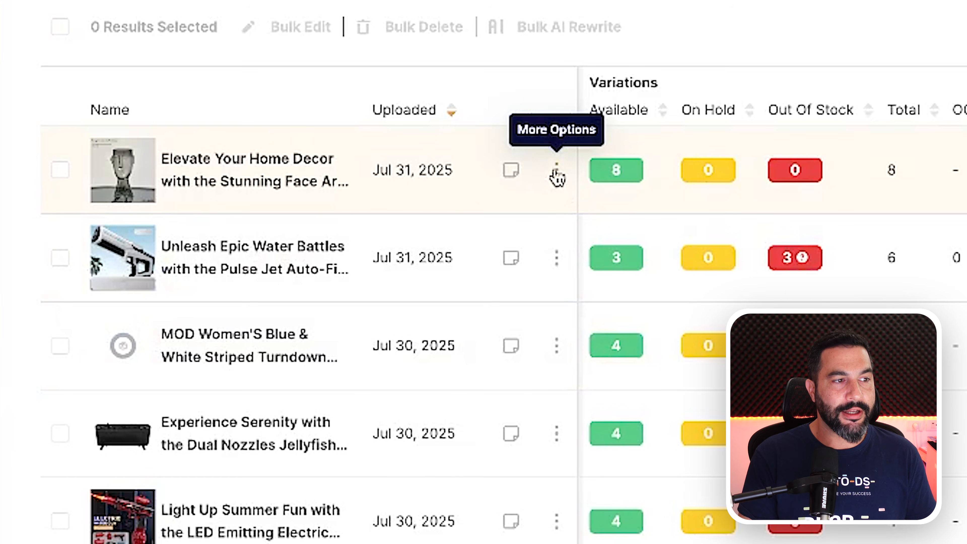
{"action": "left_click", "coordinate": [556, 178]}
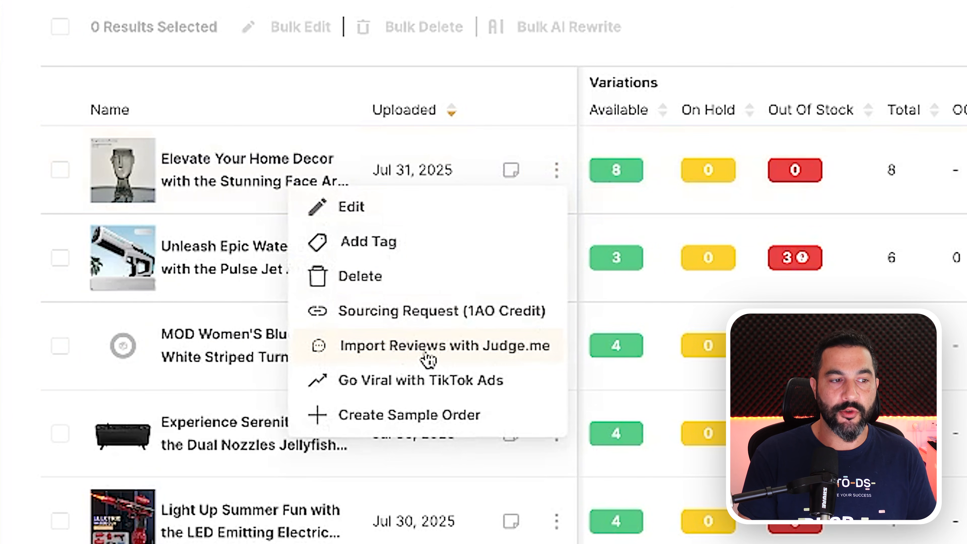
{"action": "left_click", "coordinate": [442, 357]}
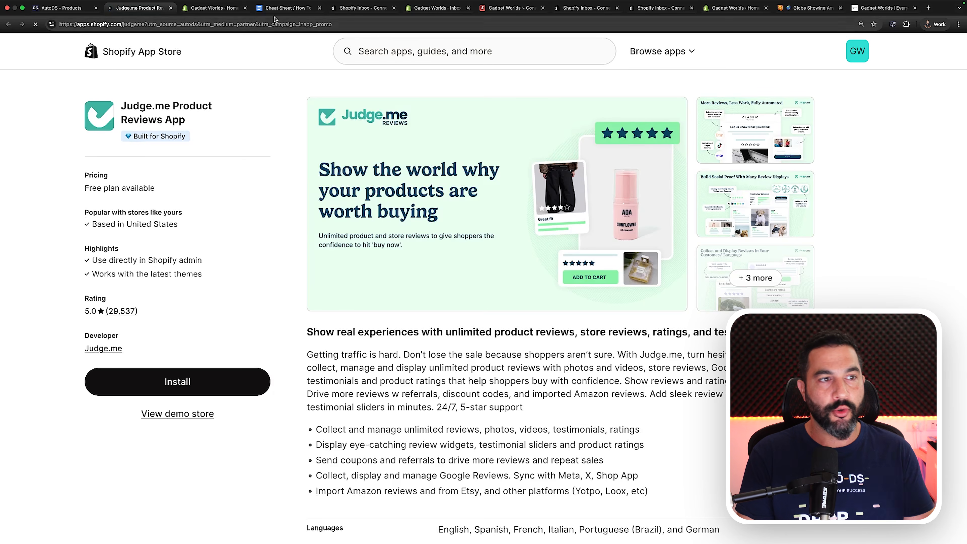
Step: Open the Judge.me app page from its link in the cheat sheet and install the Judge.me Product Reviews App on the store
{"action": "left_click", "coordinate": [282, 8]}
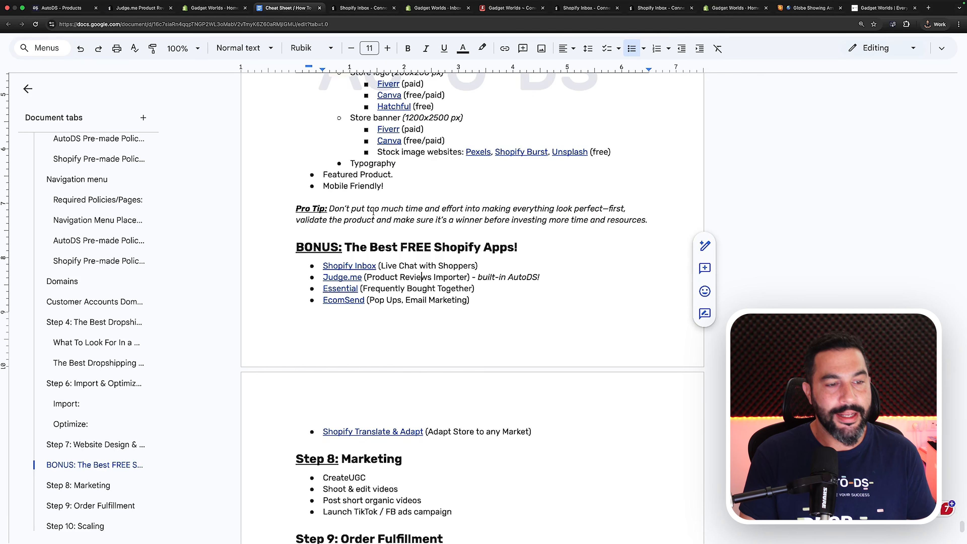
{"action": "left_click", "coordinate": [345, 274]}
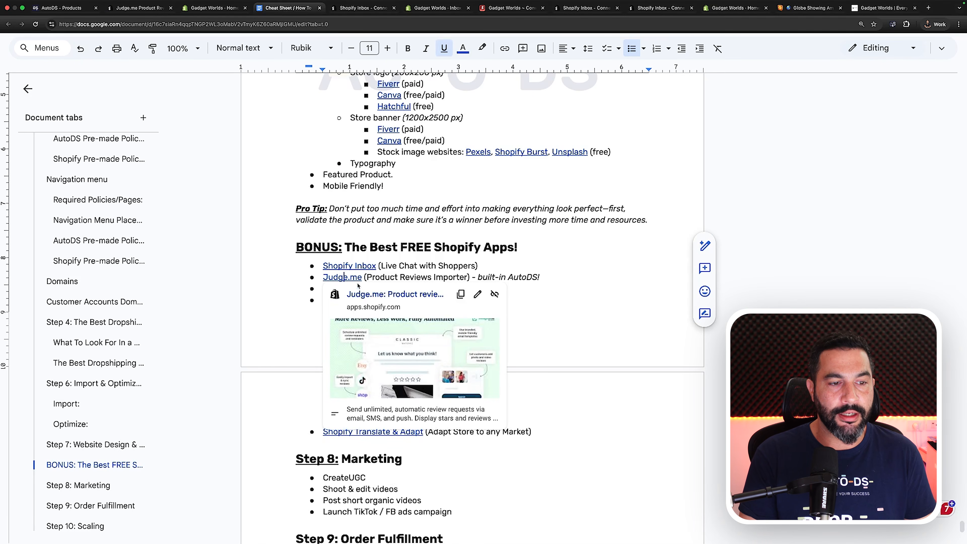
{"action": "left_click", "coordinate": [364, 296]}
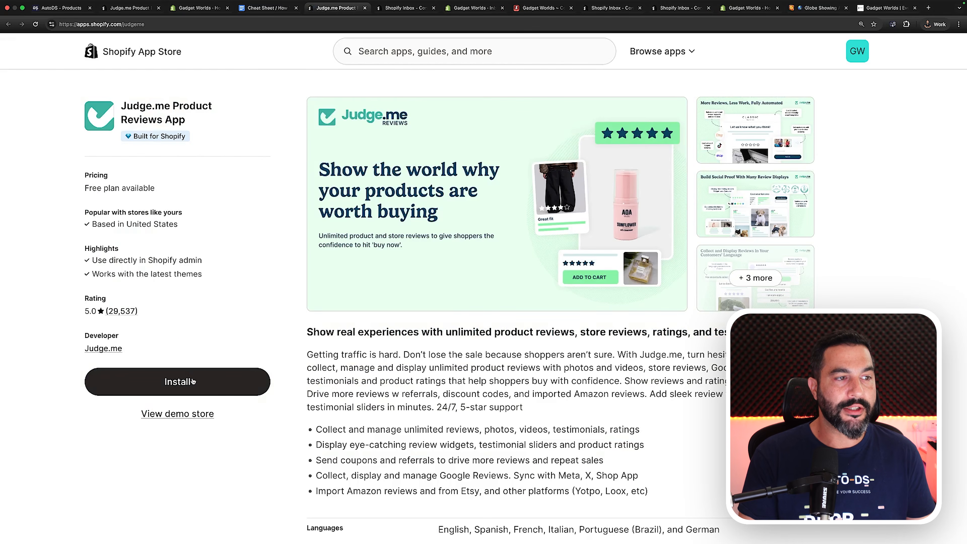
{"action": "left_click", "coordinate": [192, 381]}
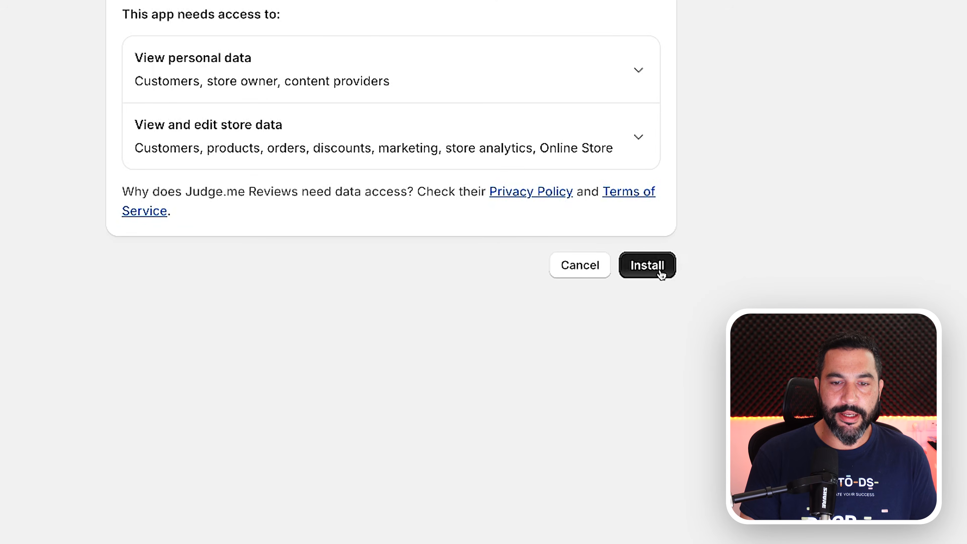
{"action": "left_click", "coordinate": [658, 272]}
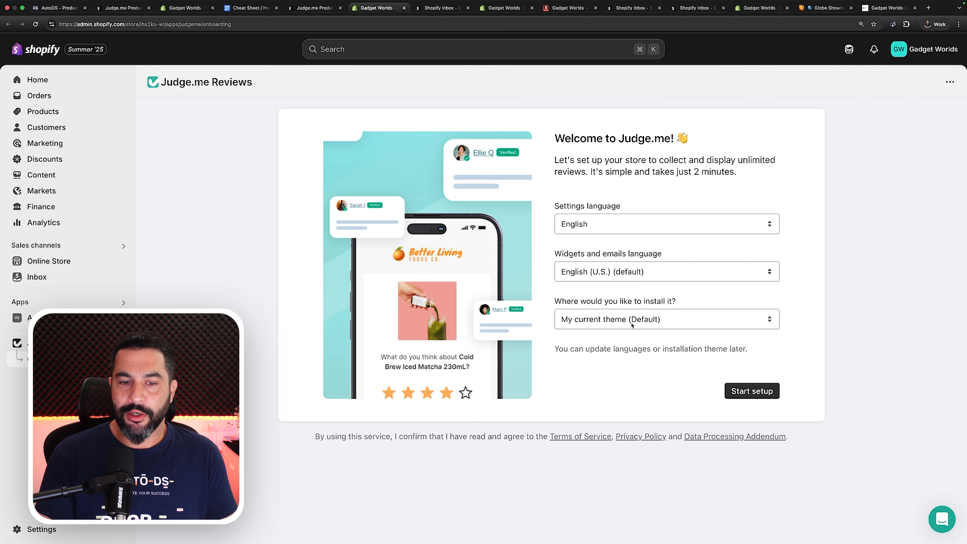
Step: Start the Judge.me setup with the default language and theme, enable its app embed in the theme editor, save, and return to the setup
{"action": "left_click", "coordinate": [742, 393]}
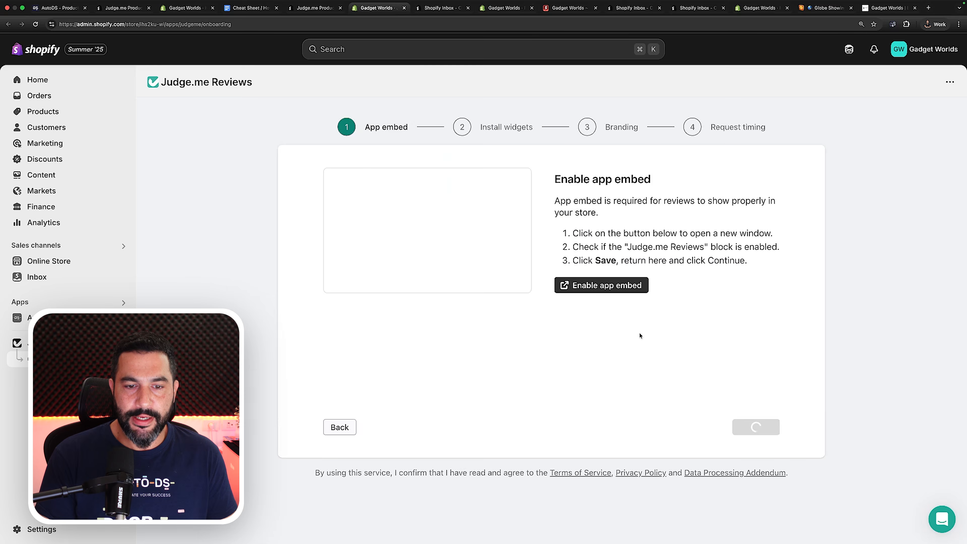
{"action": "left_click", "coordinate": [592, 285]}
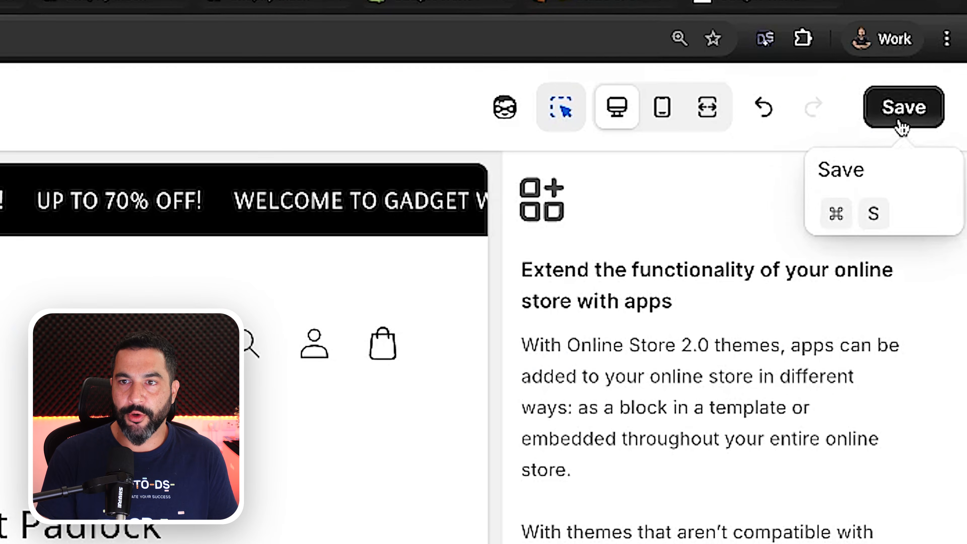
{"action": "left_click", "coordinate": [901, 124]}
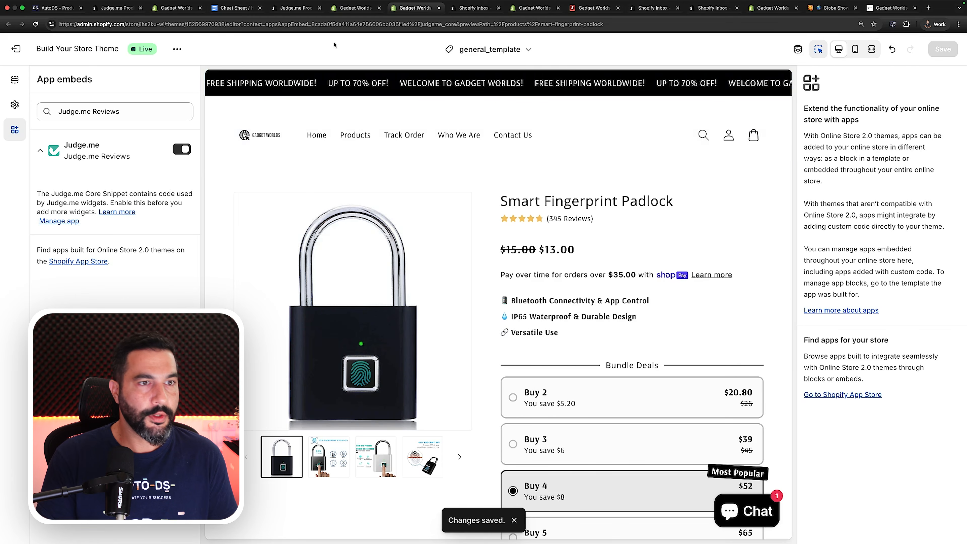
{"action": "left_click", "coordinate": [370, 12]}
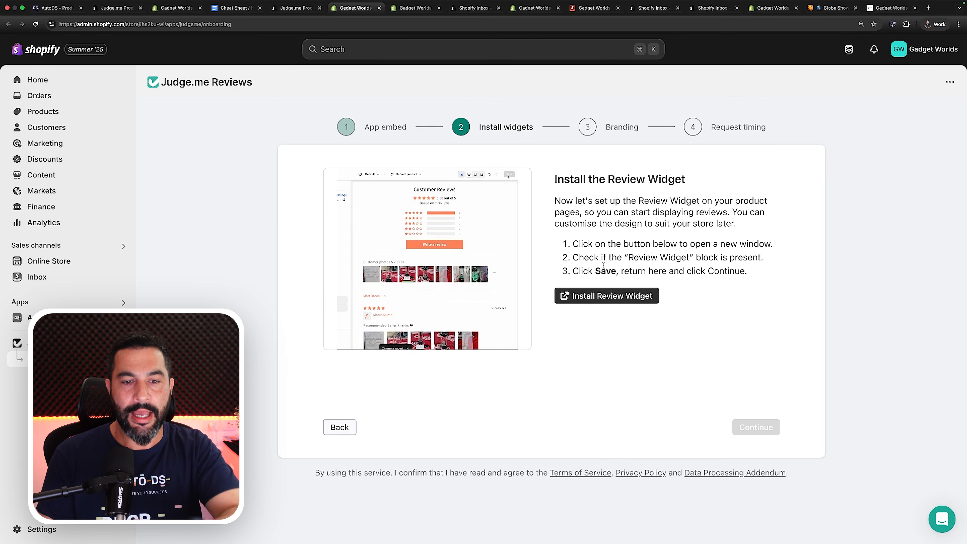
Step: Add the Judge.me Review Widget to the general_template product template from the setup's widget installation stage
{"action": "left_click", "coordinate": [603, 300]}
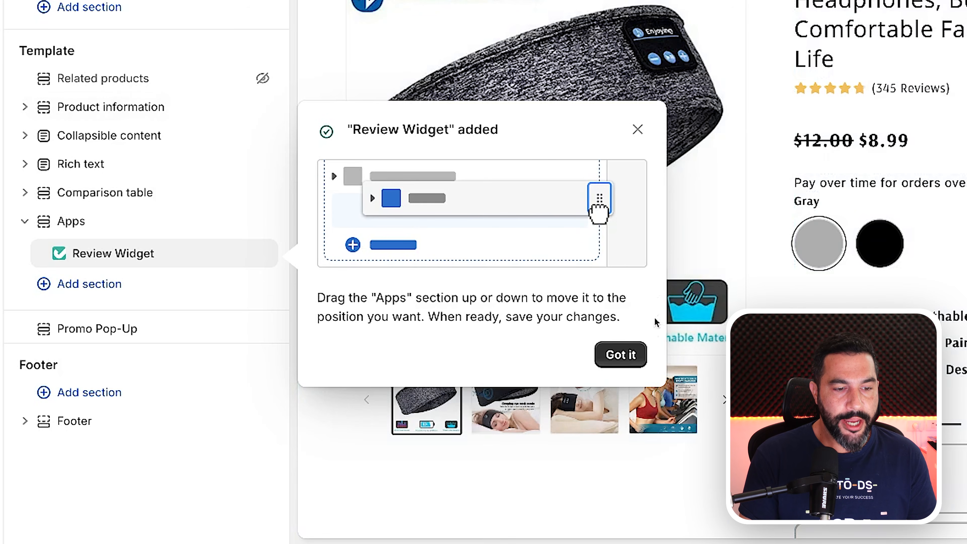
{"action": "left_click", "coordinate": [624, 356]}
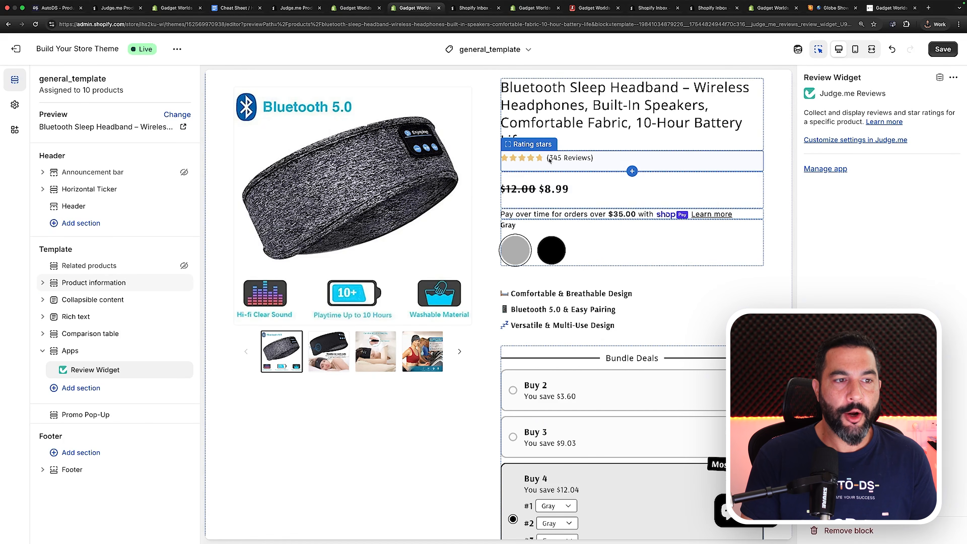
Step: Examine the headband product page preview, from the rating stars and existing sections to the Judge.me Customer Reviews widget with its sample reviews
{"action": "scroll", "coordinate": [557, 163], "scroll_direction": "down", "scroll_amount": 15}
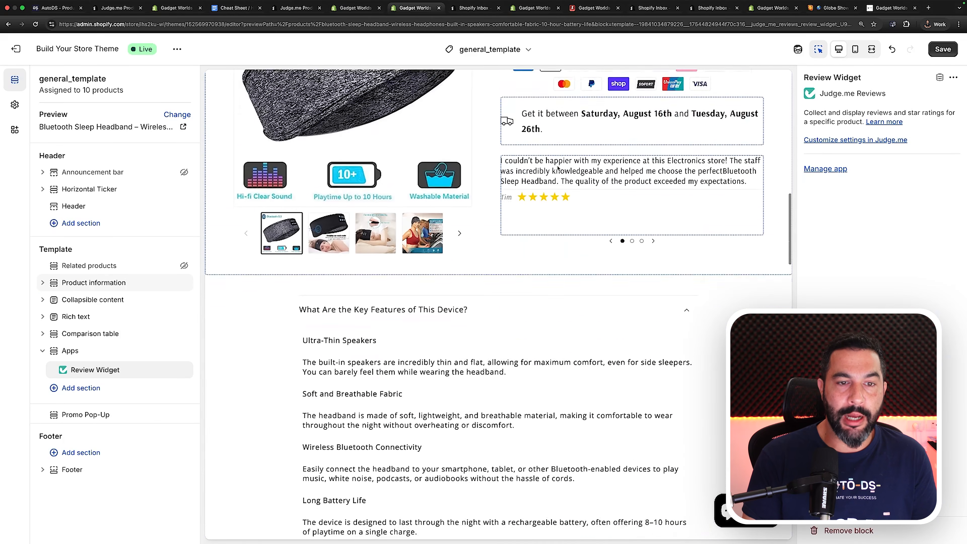
{"action": "scroll", "coordinate": [558, 168], "scroll_direction": "down", "scroll_amount": 12}
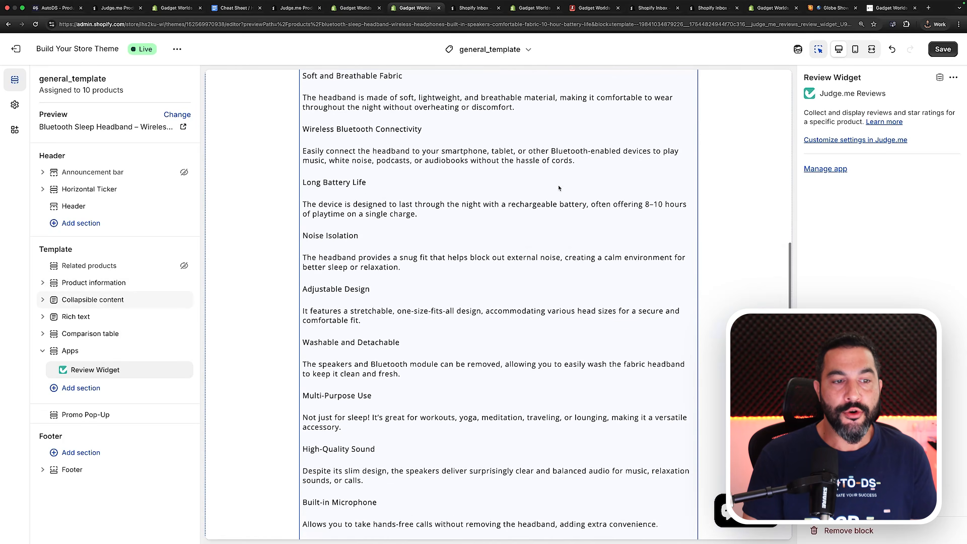
{"action": "scroll", "coordinate": [558, 185], "scroll_direction": "down", "scroll_amount": 3}
{"action": "scroll", "coordinate": [557, 185], "scroll_direction": "up", "scroll_amount": 14}
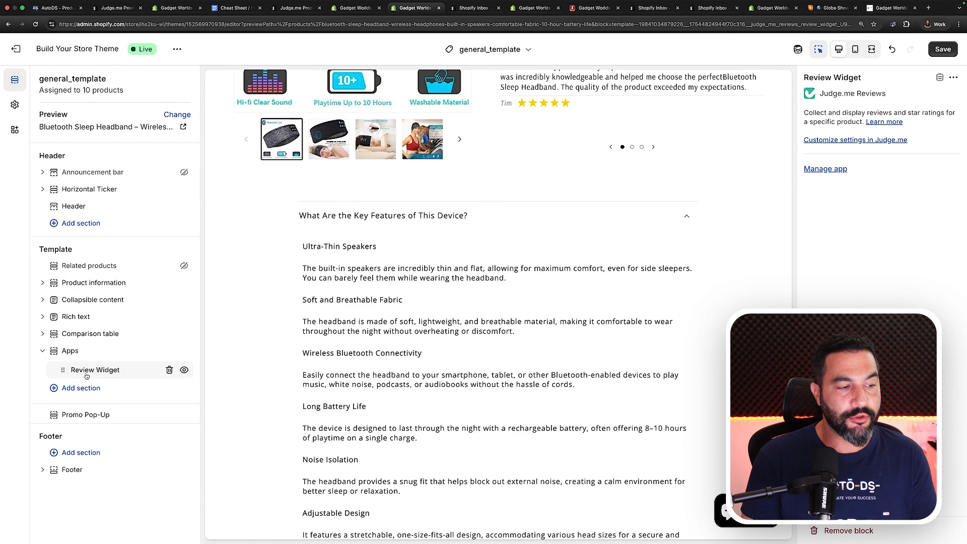
{"action": "left_click_drag", "start_coordinate": [88, 374], "coordinate": [406, 323]}
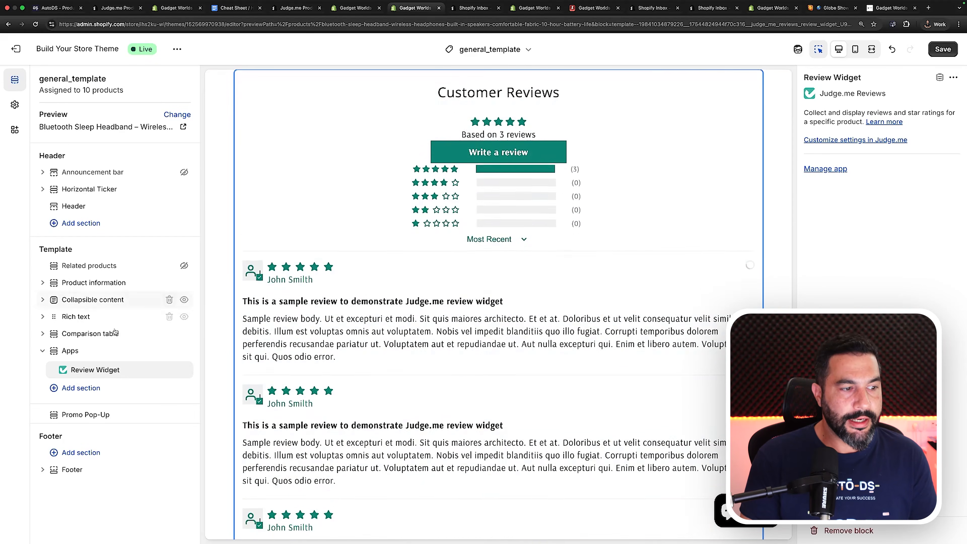
{"action": "scroll", "coordinate": [329, 210], "scroll_direction": "down", "scroll_amount": 1}
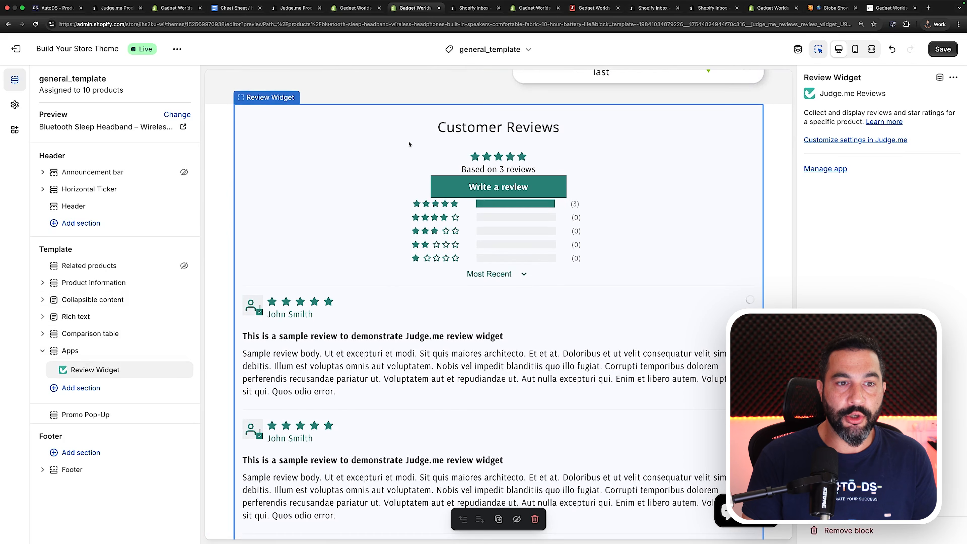
{"action": "scroll", "coordinate": [410, 144], "scroll_direction": "up", "scroll_amount": 1}
{"action": "scroll", "coordinate": [410, 149], "scroll_direction": "down", "scroll_amount": 2}
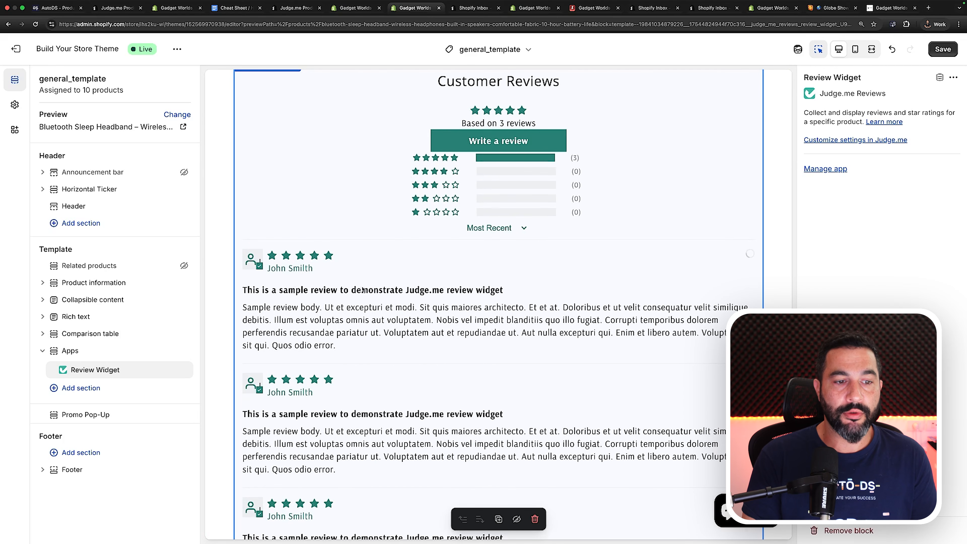
{"action": "scroll", "coordinate": [465, 291], "scroll_direction": "down", "scroll_amount": 5}
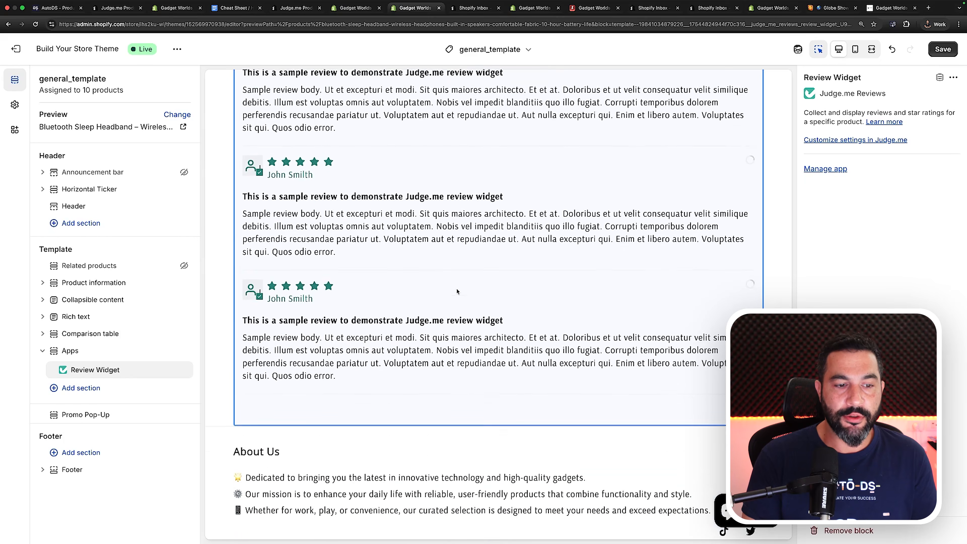
{"action": "scroll", "coordinate": [457, 291], "scroll_direction": "up", "scroll_amount": 8}
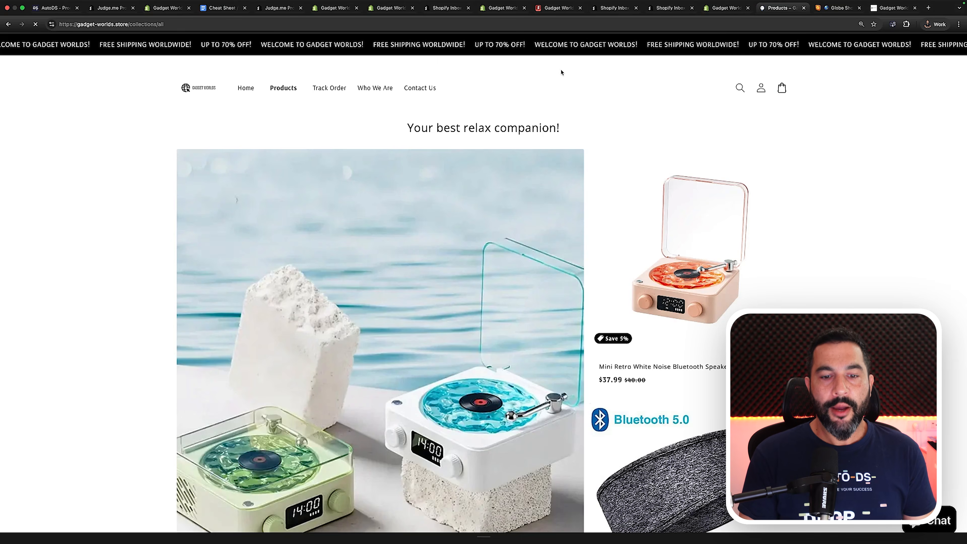
Step: Open the LED Emitting Electric Water Gun product page from the live storefront's full product collection
{"action": "scroll", "coordinate": [561, 72], "scroll_direction": "down", "scroll_amount": 15}
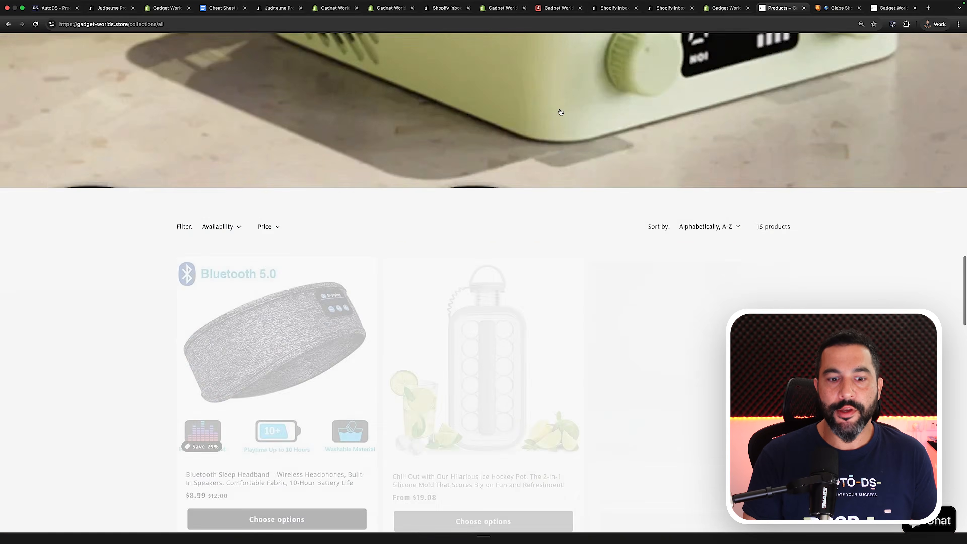
{"action": "scroll", "coordinate": [561, 111], "scroll_direction": "down", "scroll_amount": 10}
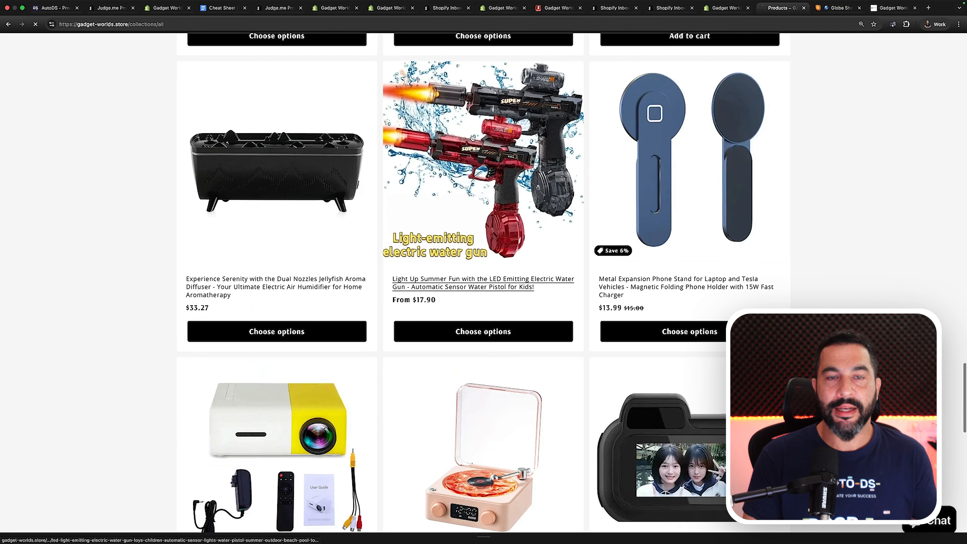
{"action": "left_click", "coordinate": [483, 220]}
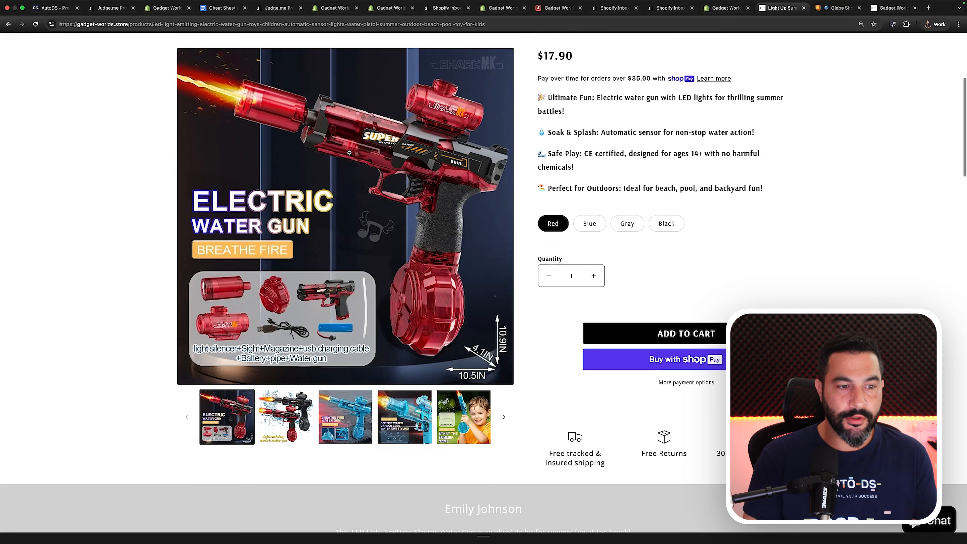
Step: Examine the water gun product page's full layout, from the product details and testimonial to the customer quotes, FAQ and footer
{"action": "scroll", "coordinate": [378, 183], "scroll_direction": "down", "scroll_amount": 5}
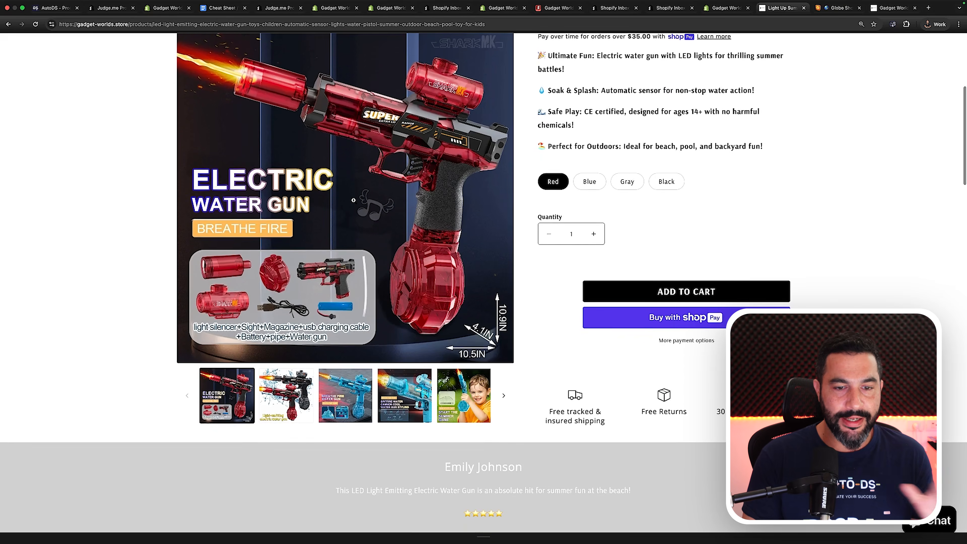
{"action": "scroll", "coordinate": [404, 205], "scroll_direction": "down", "scroll_amount": 15}
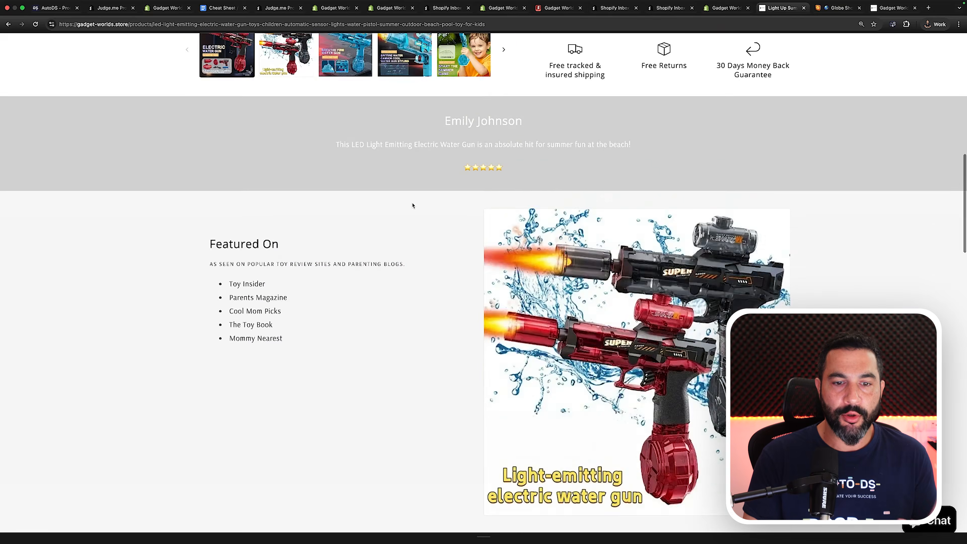
{"action": "scroll", "coordinate": [413, 205], "scroll_direction": "down", "scroll_amount": 15}
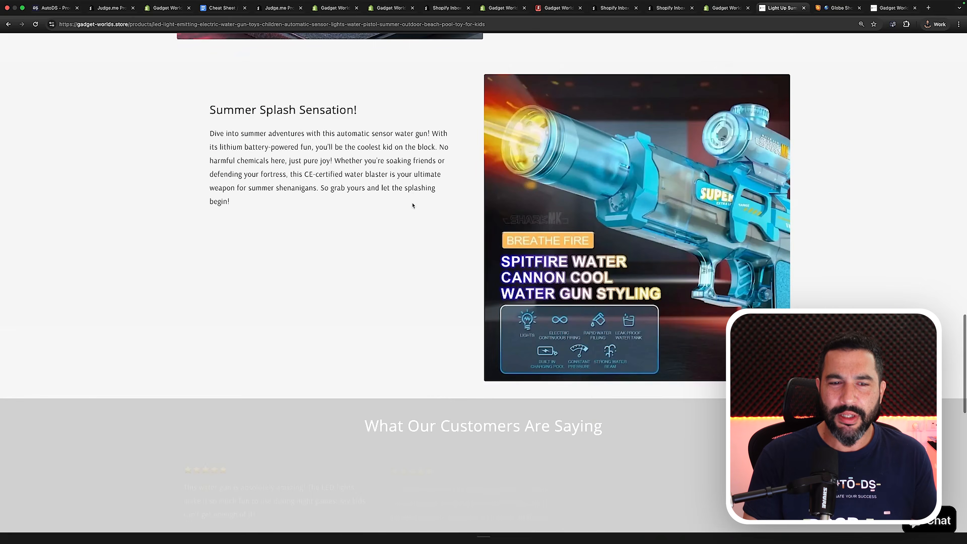
{"action": "scroll", "coordinate": [412, 206], "scroll_direction": "down", "scroll_amount": 6}
{"action": "scroll", "coordinate": [401, 201], "scroll_direction": "down", "scroll_amount": 5}
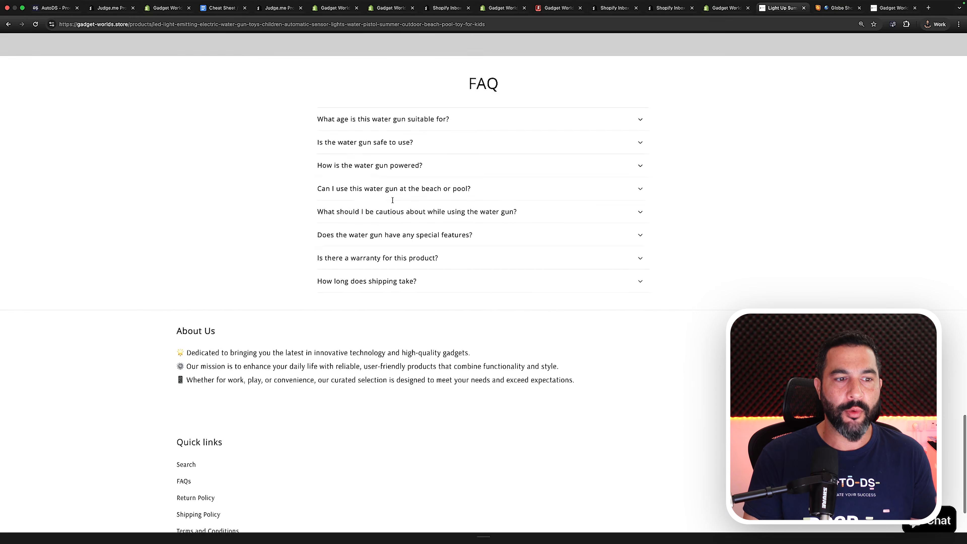
{"action": "scroll", "coordinate": [385, 180], "scroll_direction": "up", "scroll_amount": 1}
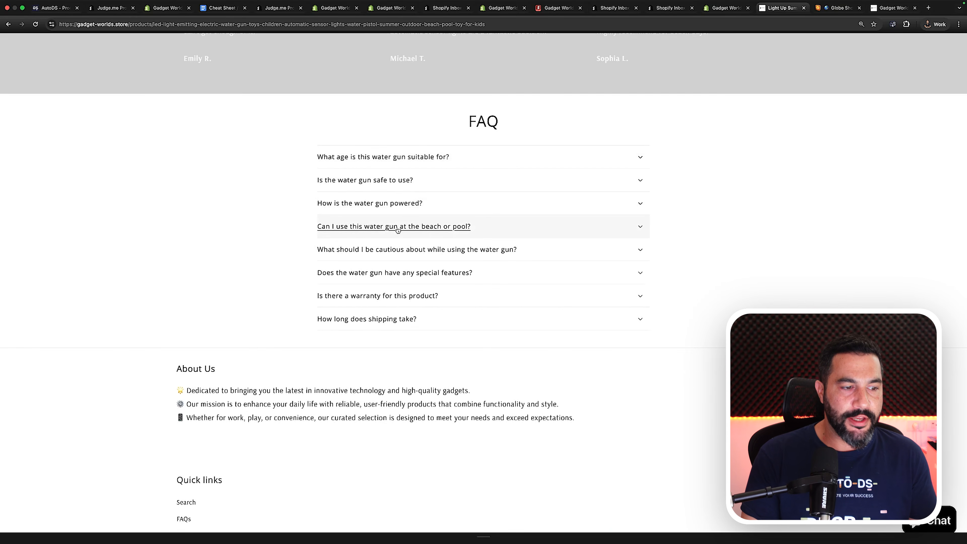
{"action": "scroll", "coordinate": [397, 226], "scroll_direction": "down", "scroll_amount": 5}
{"action": "scroll", "coordinate": [398, 230], "scroll_direction": "up", "scroll_amount": 3}
{"action": "scroll", "coordinate": [398, 231], "scroll_direction": "up", "scroll_amount": 20}
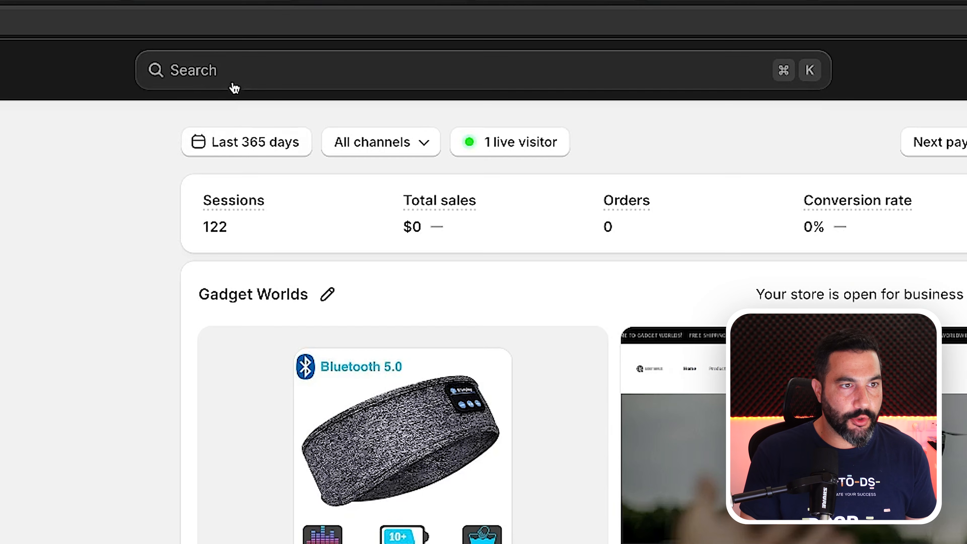
Step: Find Judge.me Reviews by searching the Shopify admin for "judge.me", open the app and pin it to the navigation
{"action": "left_click", "coordinate": [234, 88]}
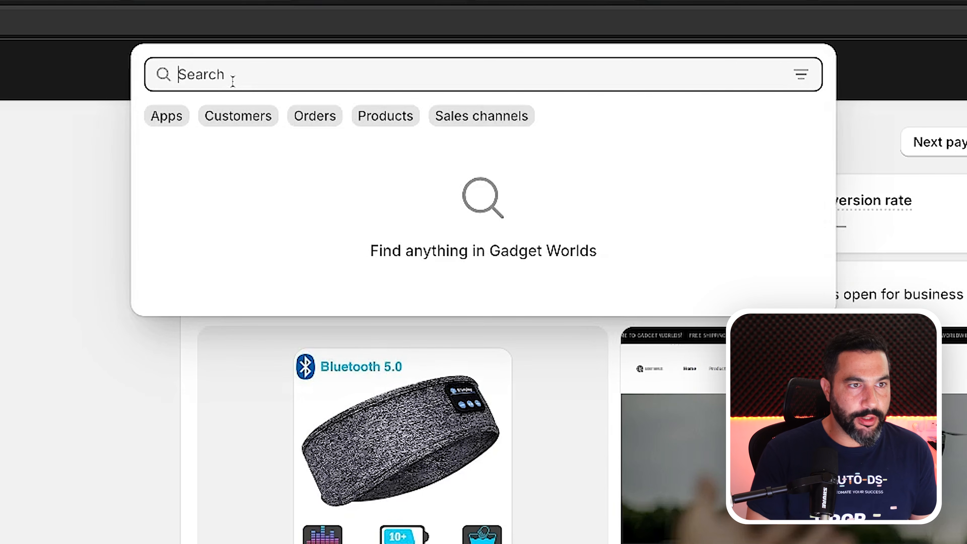
{"action": "type", "text": "judge.me"}
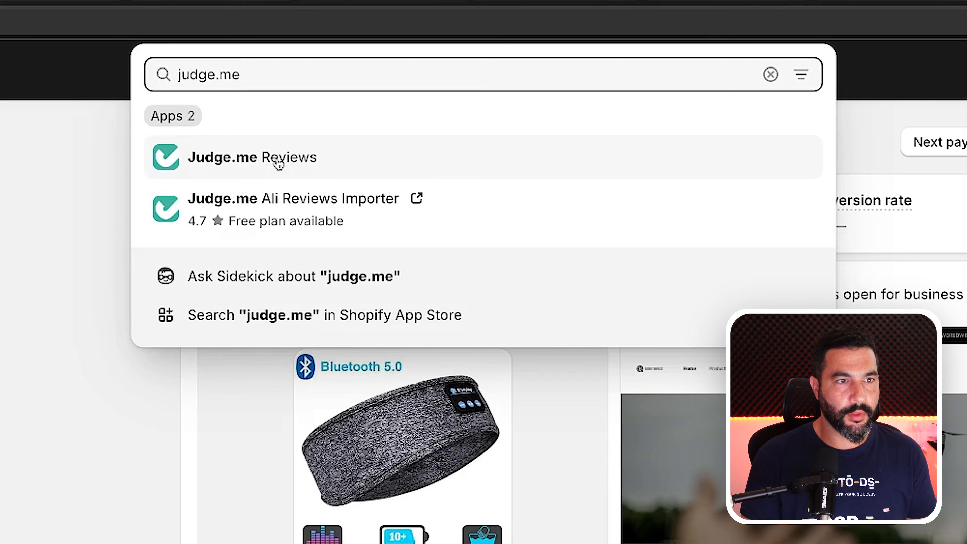
{"action": "left_click", "coordinate": [264, 160]}
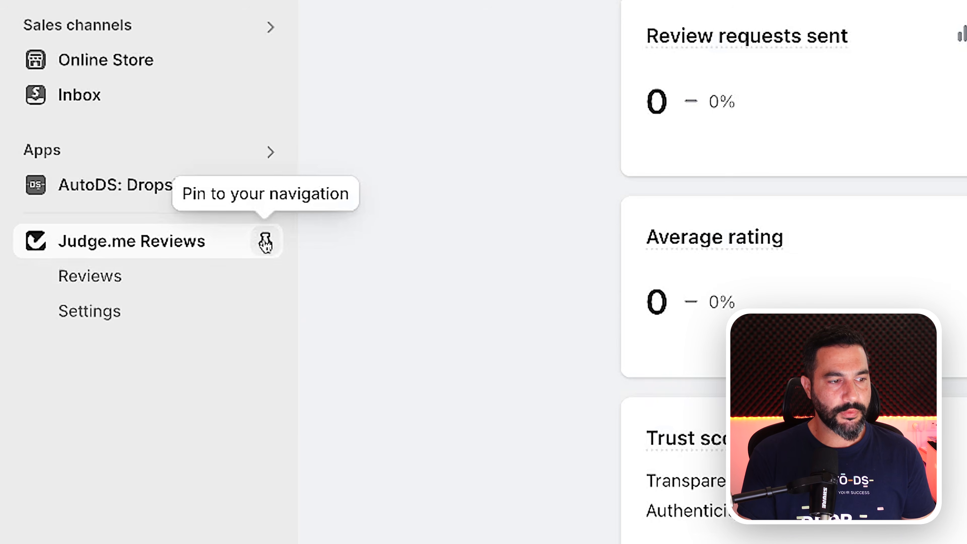
{"action": "left_click", "coordinate": [265, 242]}
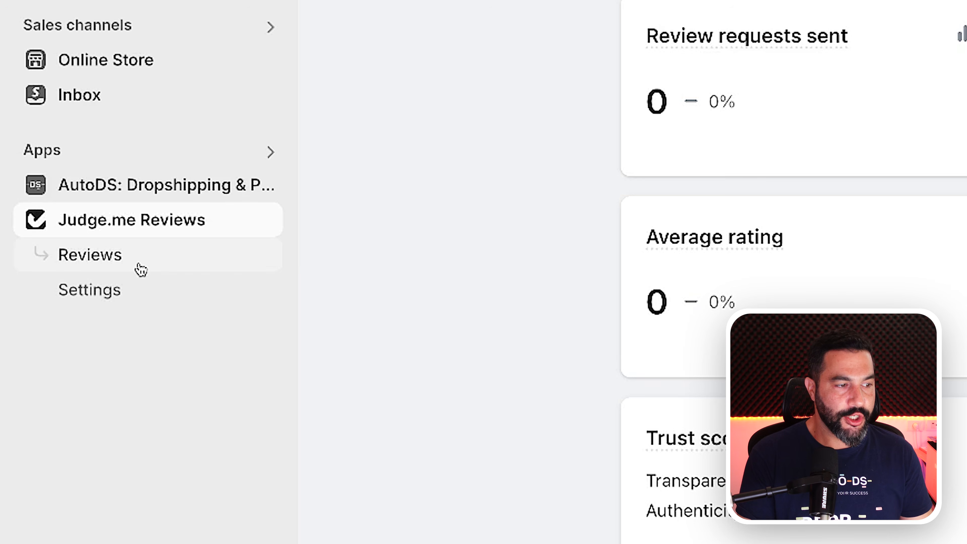
Step: Go from Judge.me's Reviews page to its import options and start installing the app for importing AliExpress reviews
{"action": "left_click", "coordinate": [129, 263]}
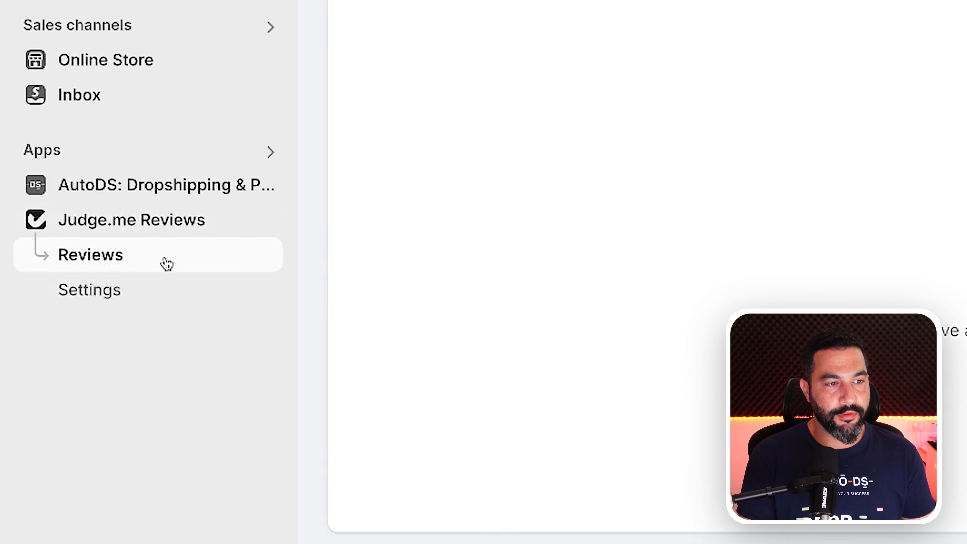
{"action": "left_click", "coordinate": [405, 338]}
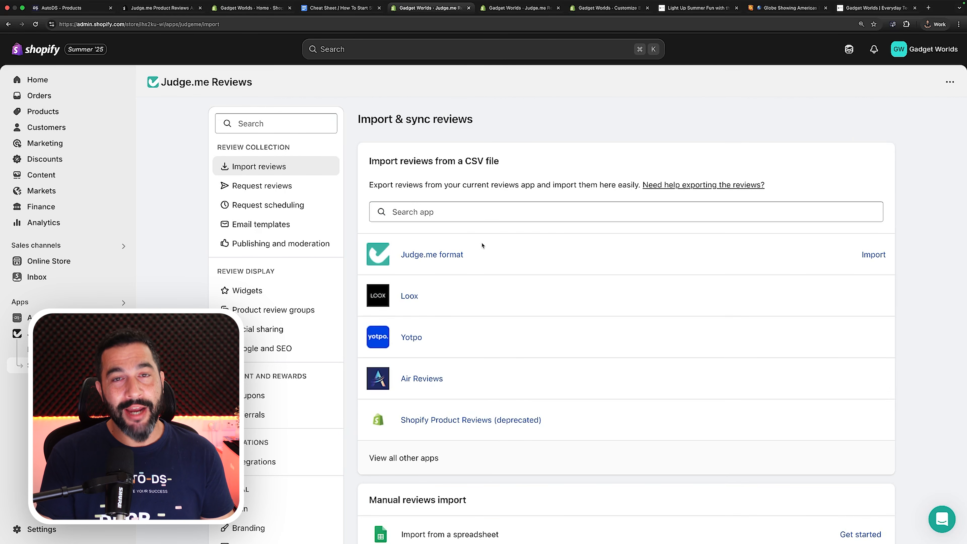
{"action": "scroll", "coordinate": [482, 246], "scroll_direction": "down", "scroll_amount": 6}
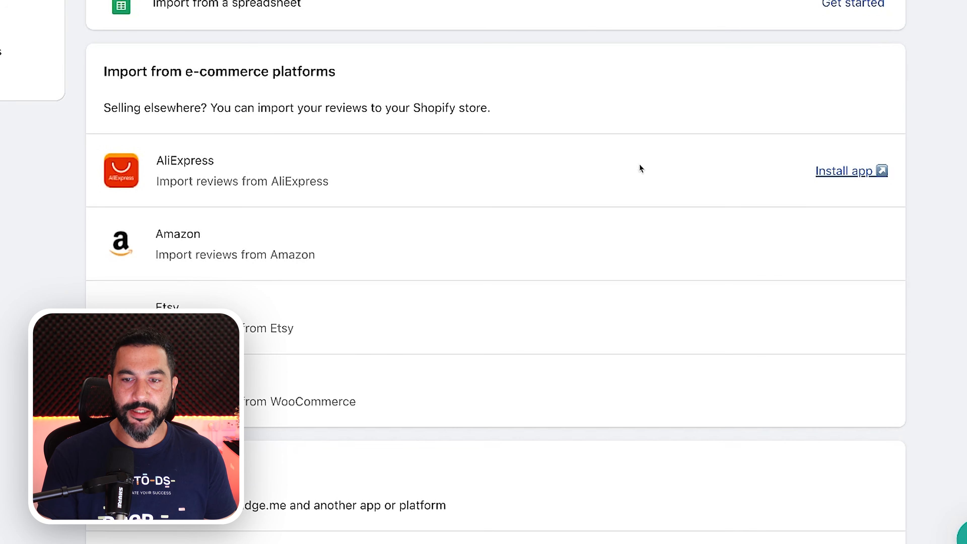
{"action": "left_click", "coordinate": [848, 174]}
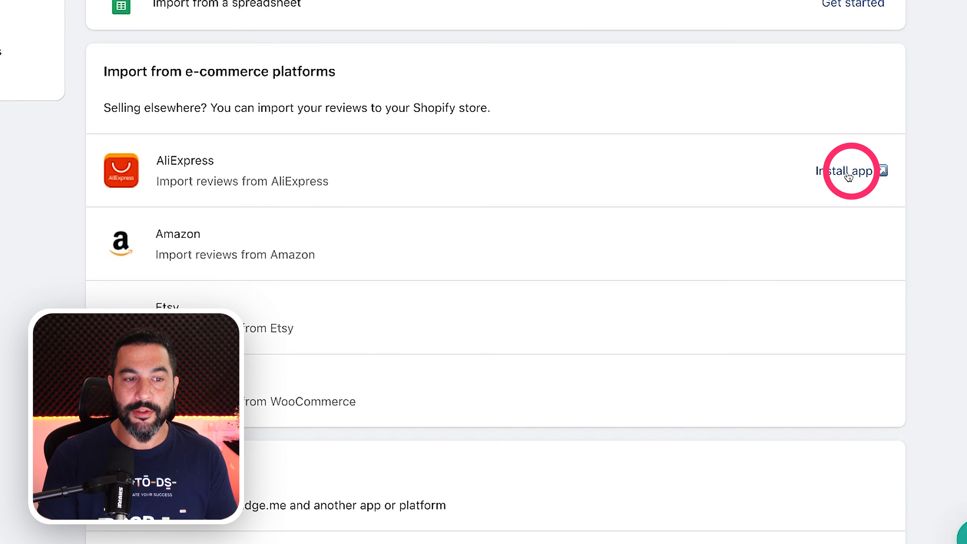
{"action": "key", "text": "super+plus"}
{"action": "key", "text": "super+plus"}
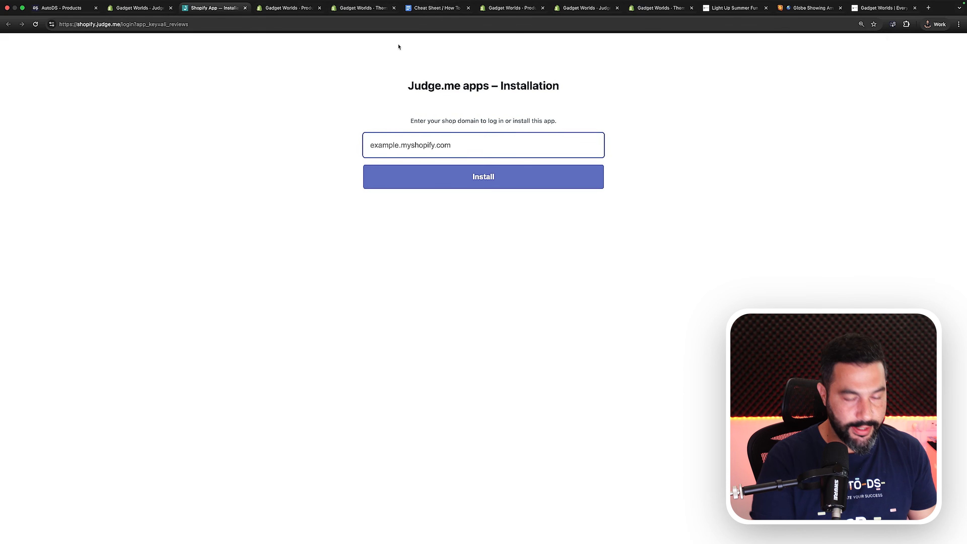
{"action": "left_click", "coordinate": [885, 19]}
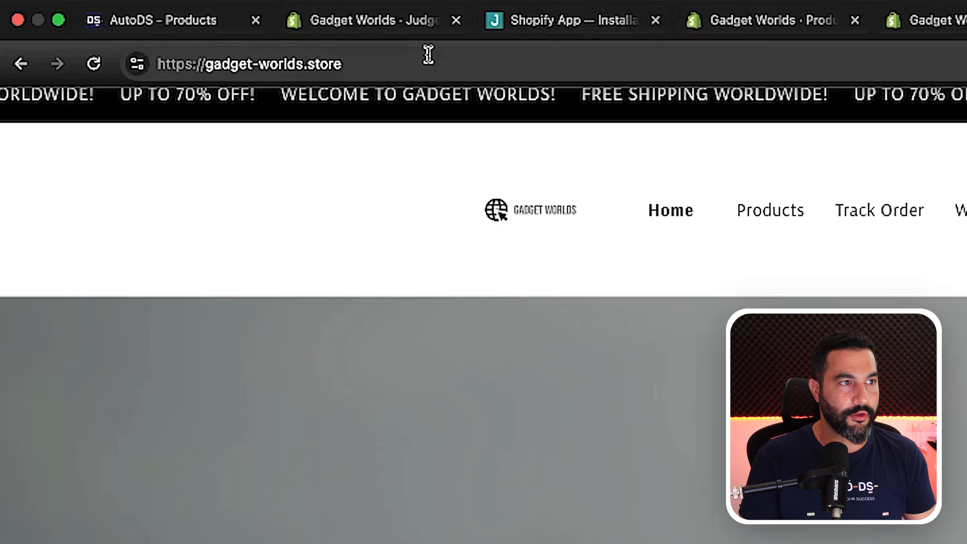
{"action": "left_click", "coordinate": [161, 24]}
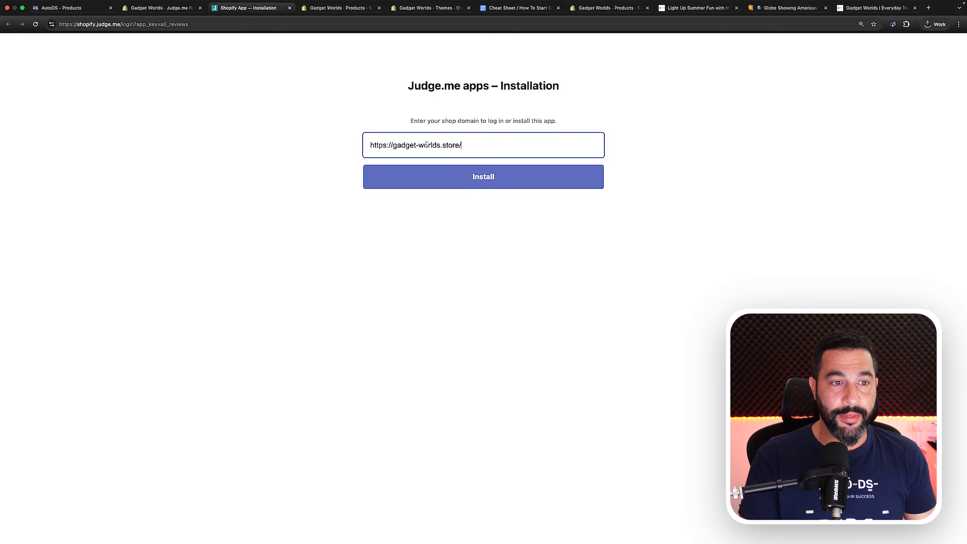
{"action": "left_click", "coordinate": [444, 177]}
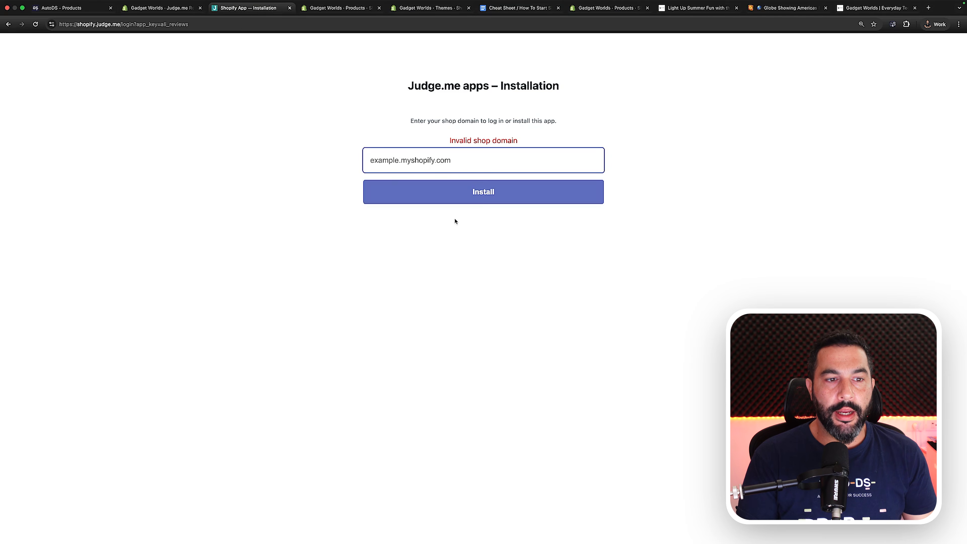
{"action": "left_click", "coordinate": [438, 135]}
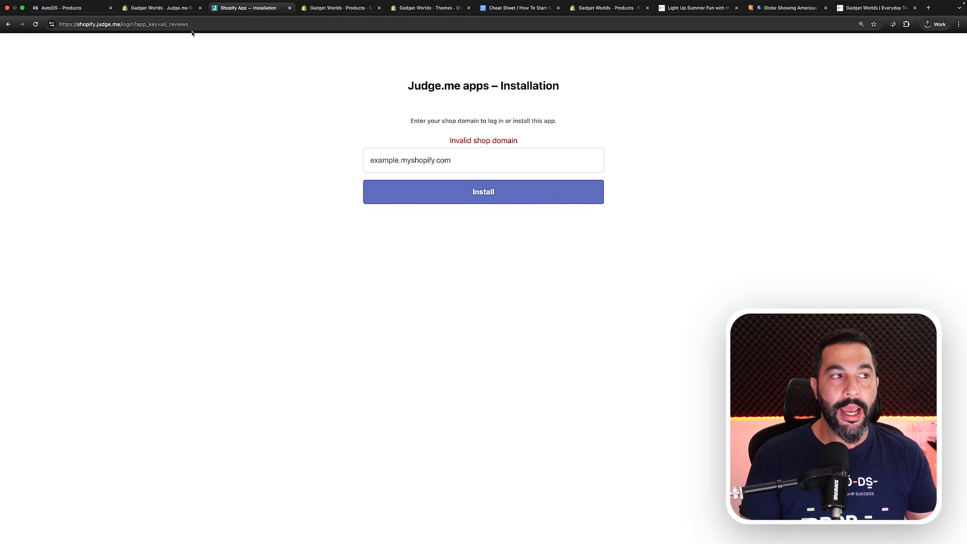
Step: Copy the ihs2ku-wi.myshopify.com domain from the Domains settings in the Shopify admin
{"action": "left_click", "coordinate": [146, 7]}
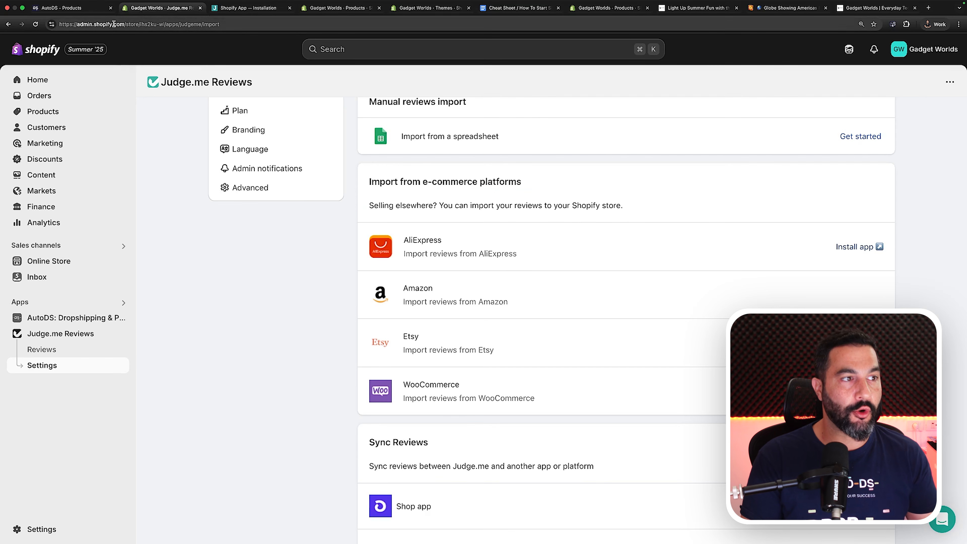
{"action": "left_click", "coordinate": [33, 80]}
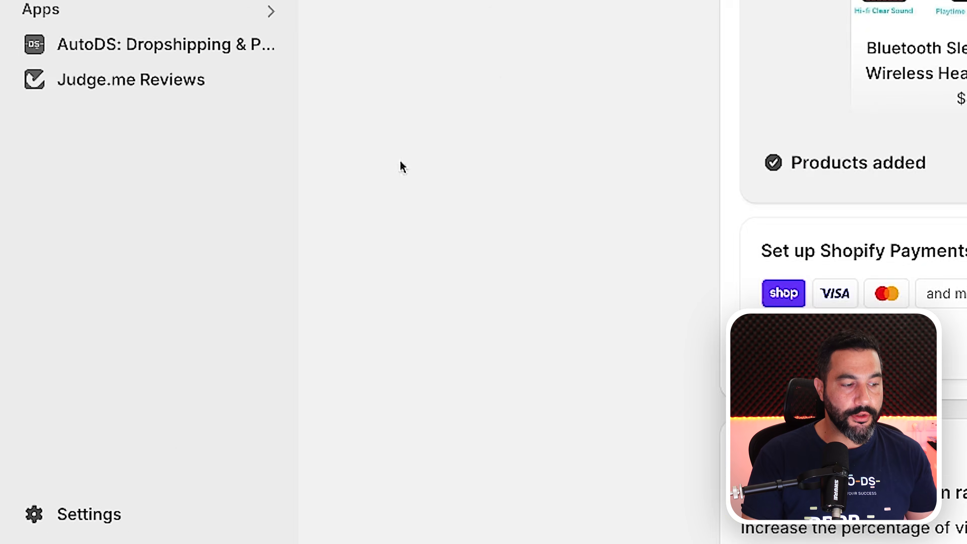
{"action": "left_click", "coordinate": [41, 530]}
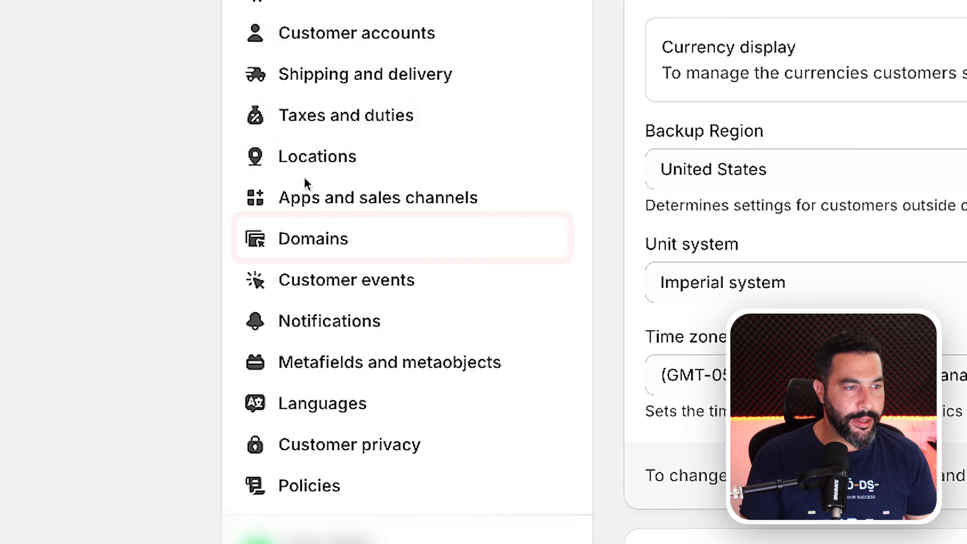
{"action": "left_click", "coordinate": [298, 238]}
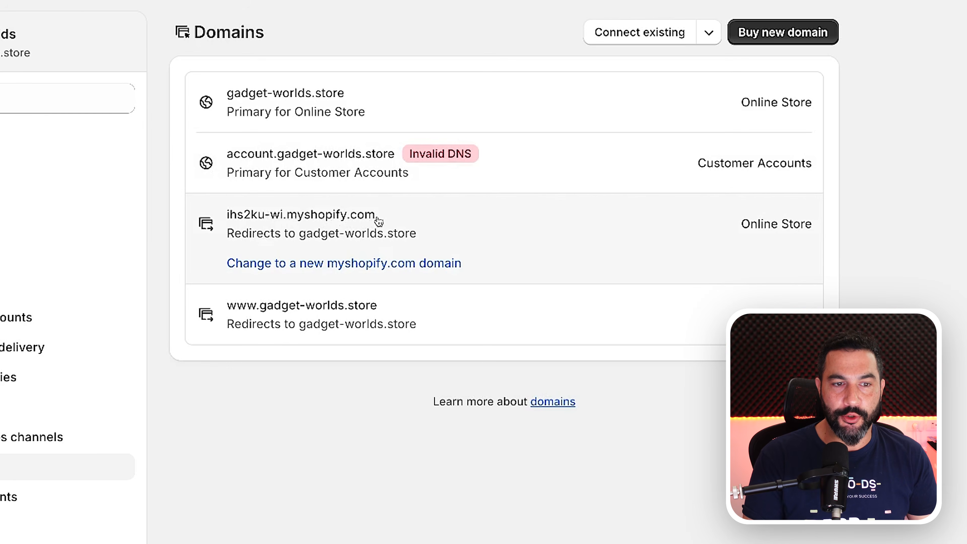
{"action": "left_click", "coordinate": [276, 221]}
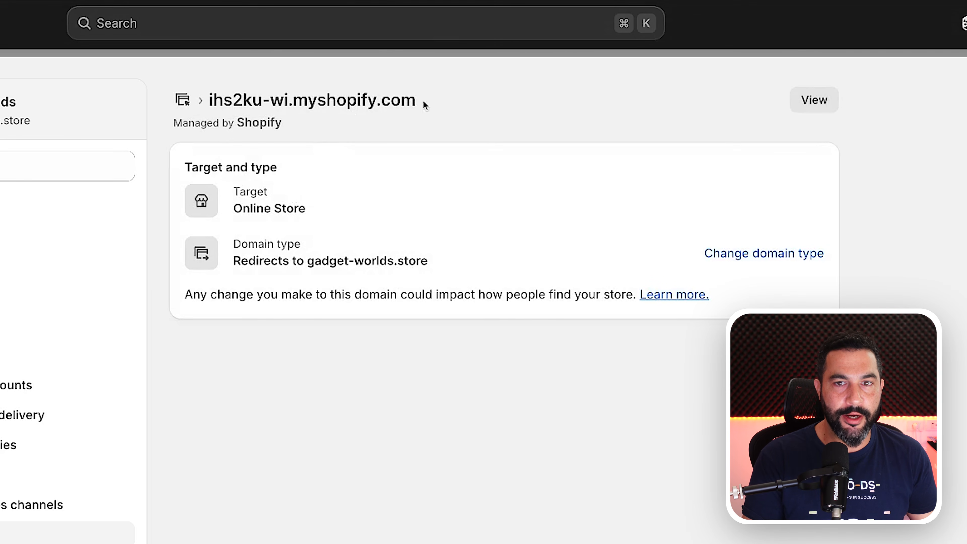
{"action": "left_click_drag", "start_coordinate": [440, 107], "coordinate": [206, 112]}
{"action": "key", "text": "super+c"}
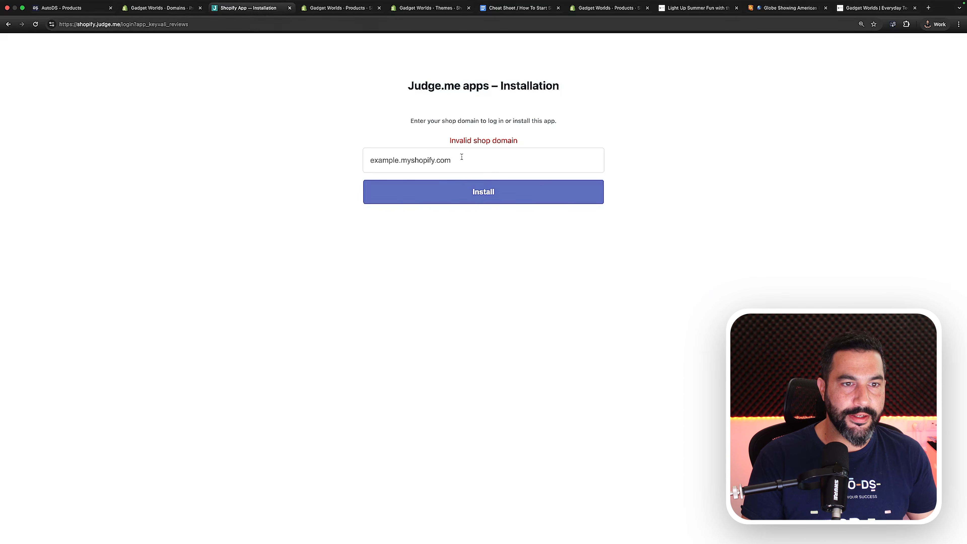
Step: Install Judge.me Ali Reviews Importer using the copied myshopify.com domain and pin the app to the navigation
{"action": "left_click", "coordinate": [460, 156]}
{"action": "key", "text": "super+v"}
{"action": "left_click", "coordinate": [465, 195]}
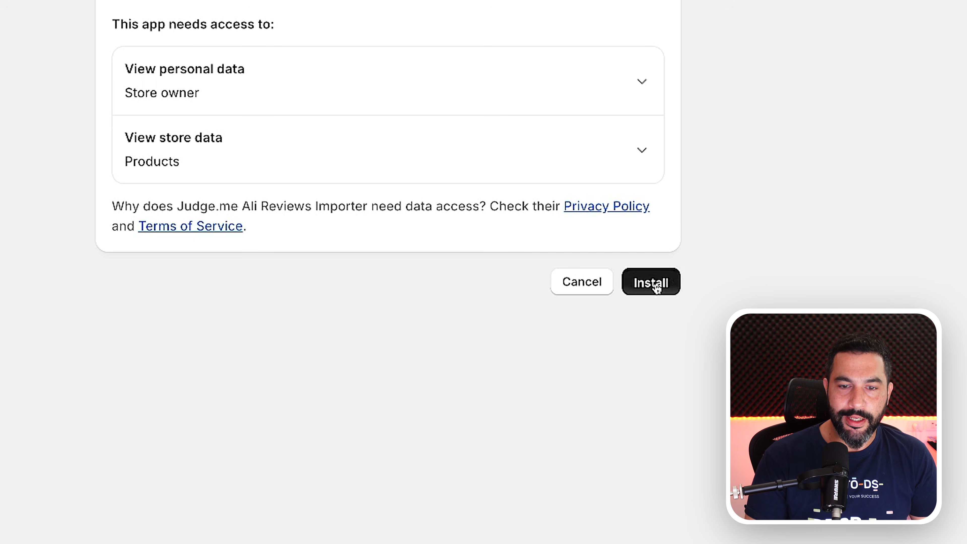
{"action": "left_click", "coordinate": [657, 289]}
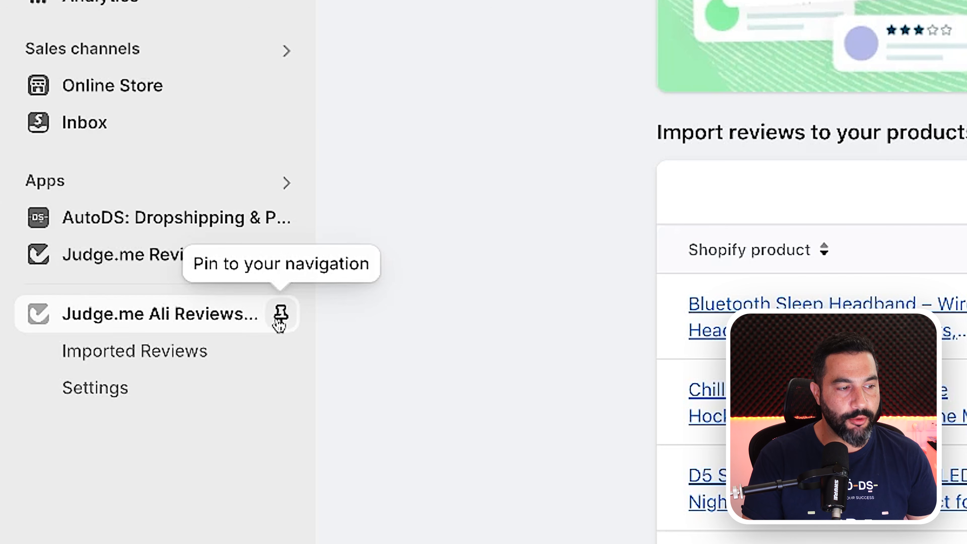
{"action": "left_click", "coordinate": [280, 315]}
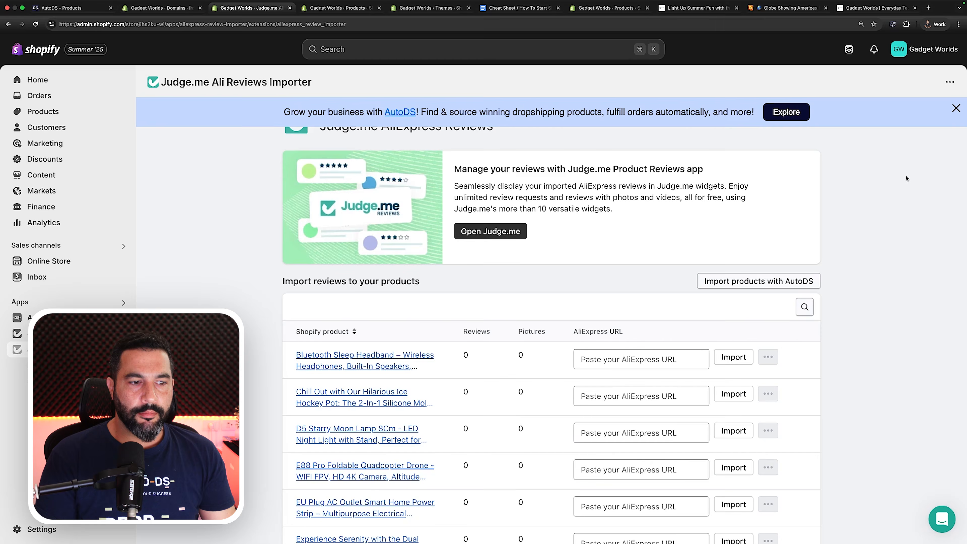
Step: Look through the importer's list of store products and their AliExpress URL fields
{"action": "scroll", "coordinate": [899, 179], "scroll_direction": "down", "scroll_amount": 5}
{"action": "scroll", "coordinate": [897, 177], "scroll_direction": "down", "scroll_amount": 5}
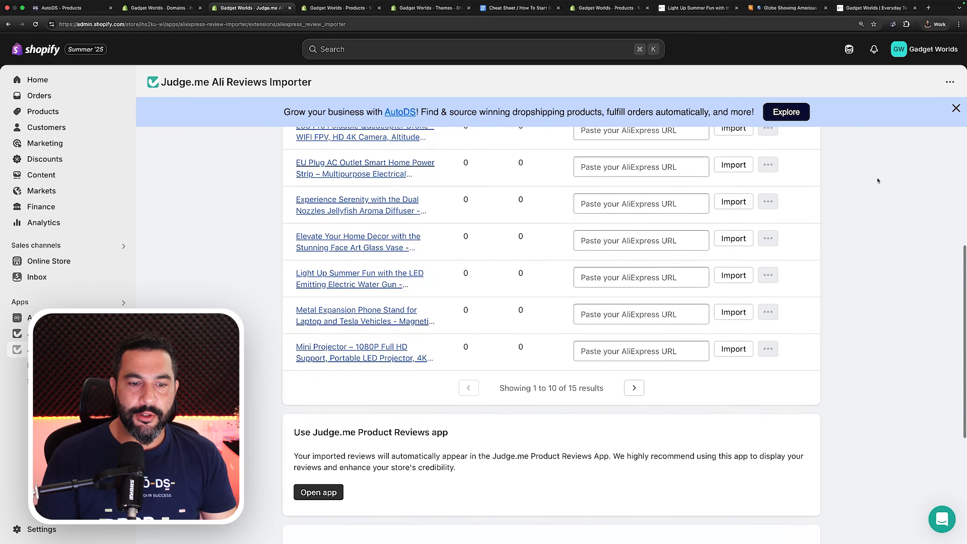
{"action": "scroll", "coordinate": [879, 179], "scroll_direction": "up", "scroll_amount": 6}
{"action": "scroll", "coordinate": [592, 254], "scroll_direction": "up", "scroll_amount": 2}
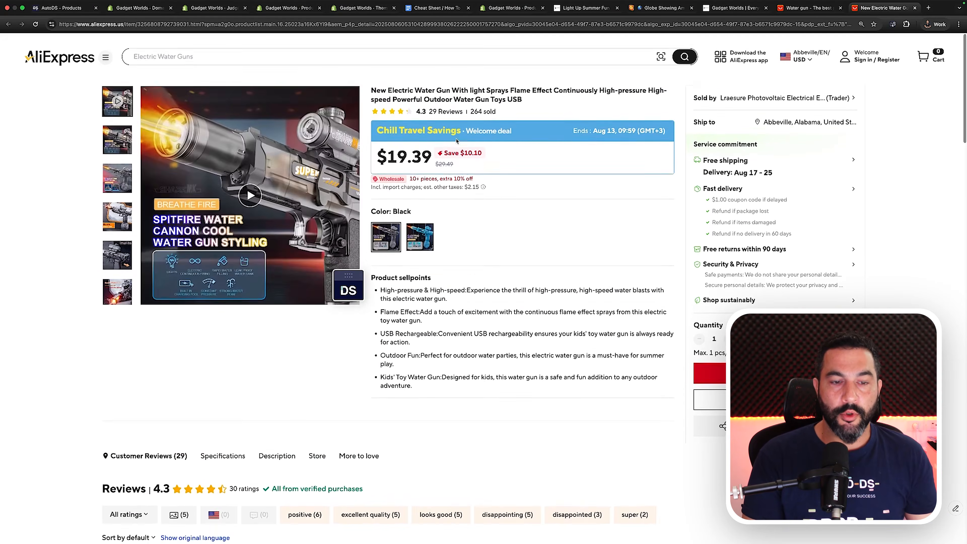
Step: Read through all customer reviews of the New Electric Water Gun listing on AliExpress, then close the full review list
{"action": "scroll", "coordinate": [459, 153], "scroll_direction": "down", "scroll_amount": 10}
{"action": "scroll", "coordinate": [460, 154], "scroll_direction": "down", "scroll_amount": 6}
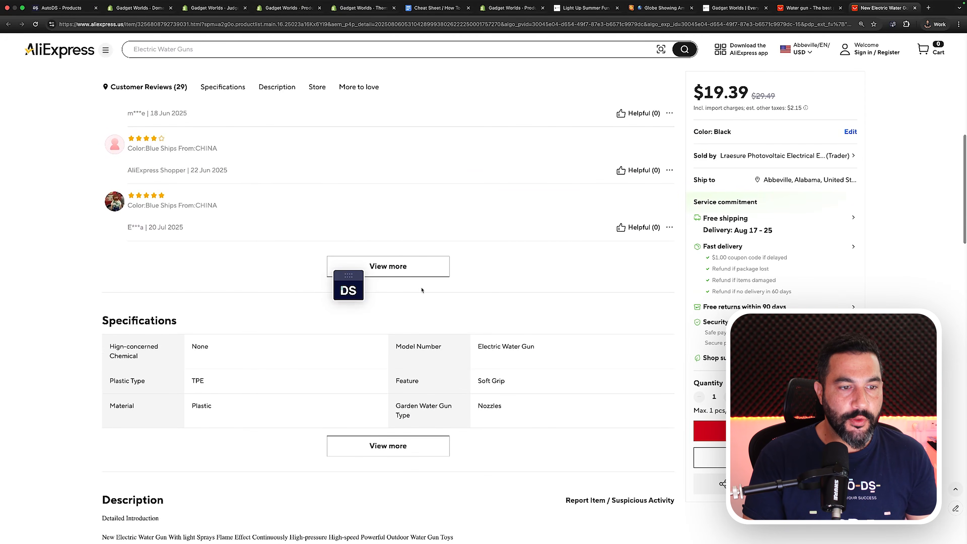
{"action": "left_click", "coordinate": [422, 268]}
{"action": "scroll", "coordinate": [421, 268], "scroll_direction": "down", "scroll_amount": 12}
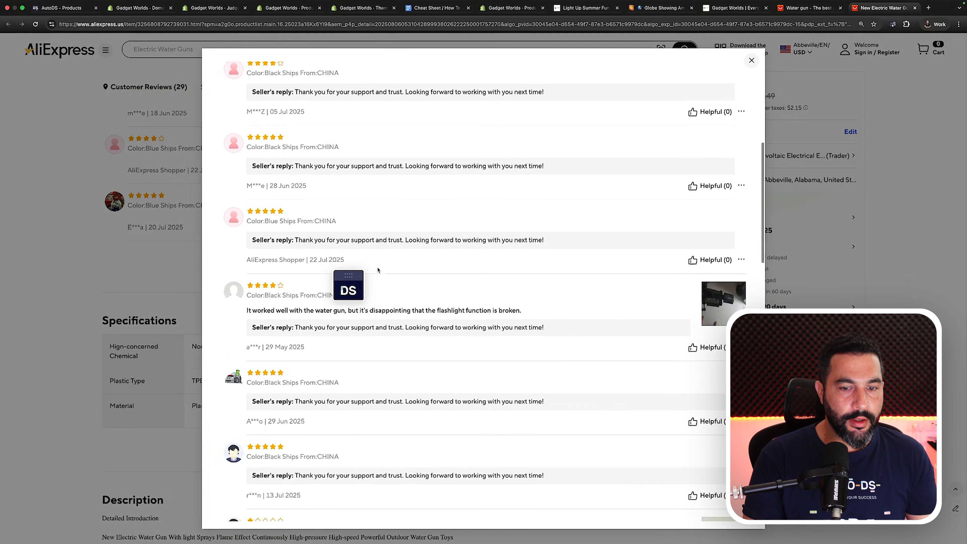
{"action": "scroll", "coordinate": [553, 166], "scroll_direction": "down", "scroll_amount": 10}
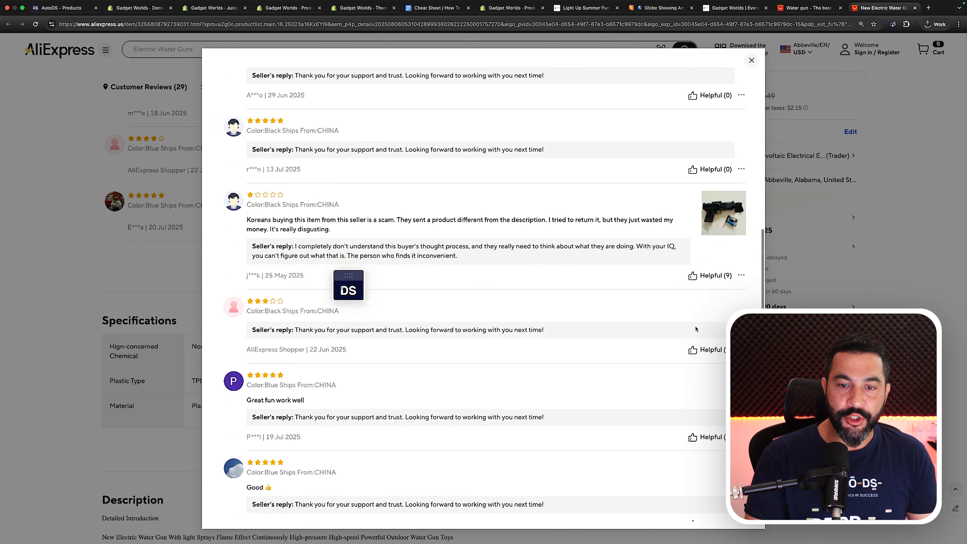
{"action": "scroll", "coordinate": [685, 322], "scroll_direction": "down", "scroll_amount": 8}
{"action": "scroll", "coordinate": [661, 309], "scroll_direction": "up", "scroll_amount": 20}
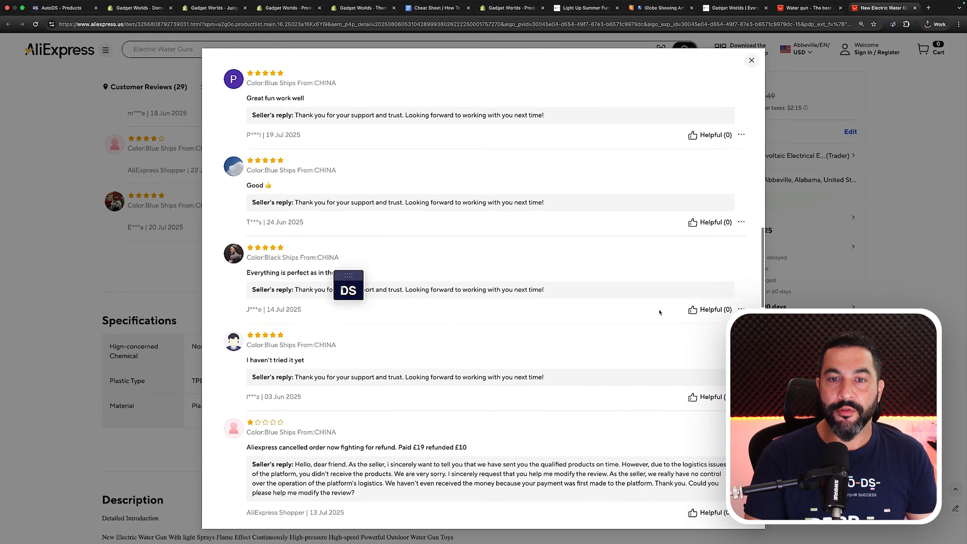
{"action": "left_click", "coordinate": [785, 183]}
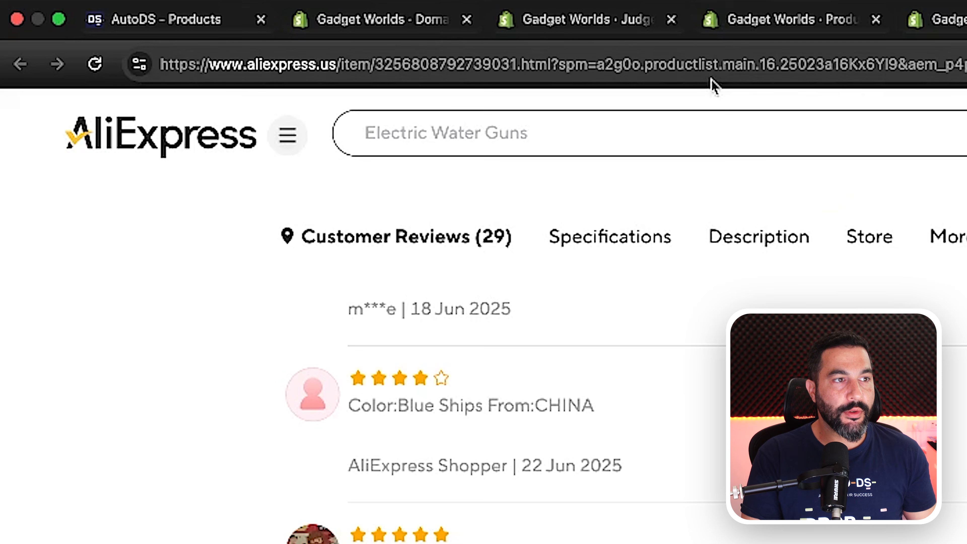
Step: Copy the AliExpress water gun listing's URL up to ".html", leaving out the tracking parameters
{"action": "left_click", "coordinate": [588, 64]}
{"action": "left_click", "coordinate": [572, 64]}
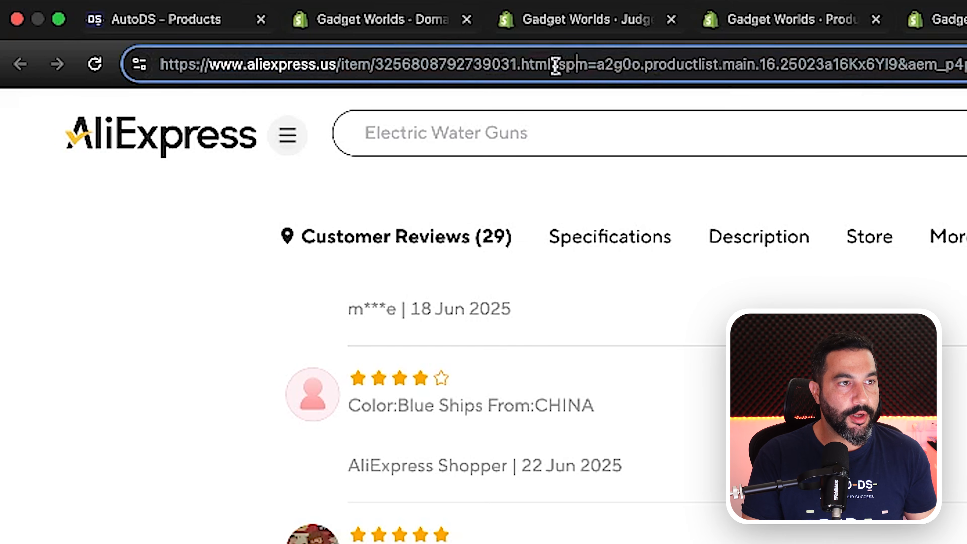
{"action": "left_click_drag", "start_coordinate": [558, 64], "coordinate": [122, 75]}
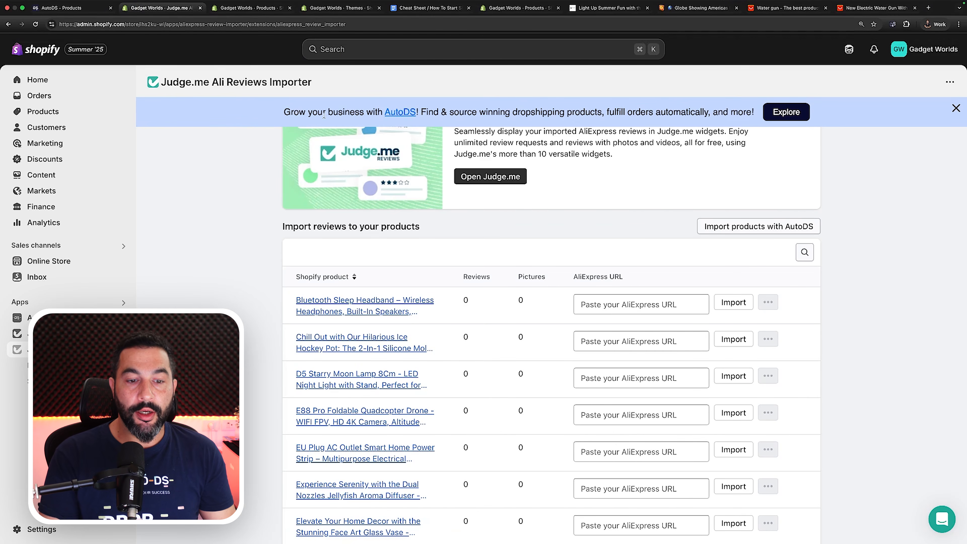
Step: Import 15 reviews translated to English from the copied AliExpress URL into the Light Up Summer Fun water gun product
{"action": "scroll", "coordinate": [389, 191], "scroll_direction": "down", "scroll_amount": 6}
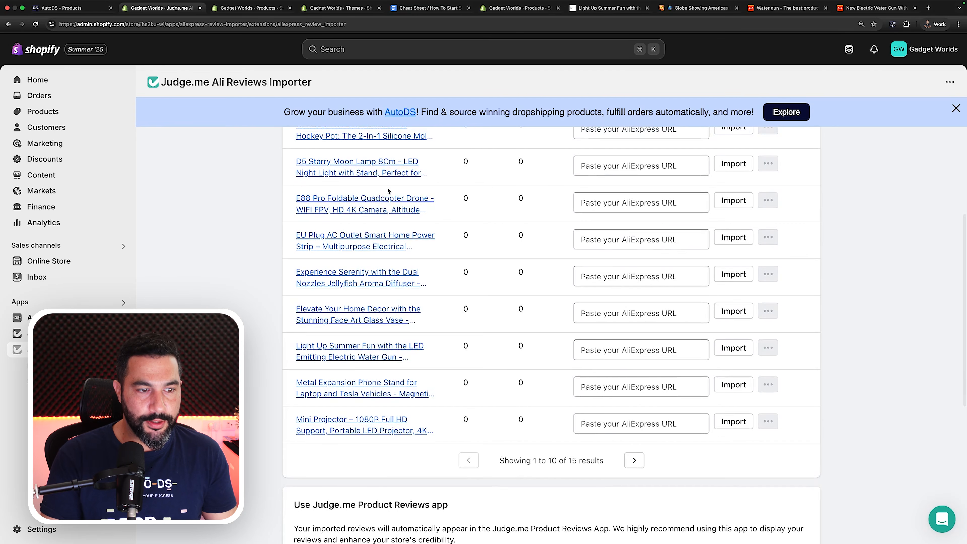
{"action": "scroll", "coordinate": [389, 191], "scroll_direction": "down", "scroll_amount": 1}
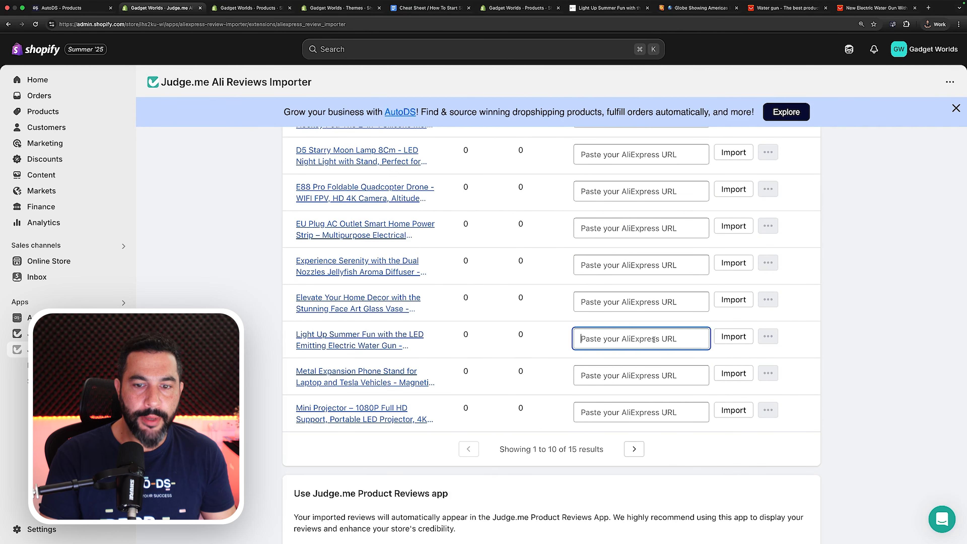
{"action": "left_click", "coordinate": [736, 337]}
{"action": "left_click", "coordinate": [737, 337]}
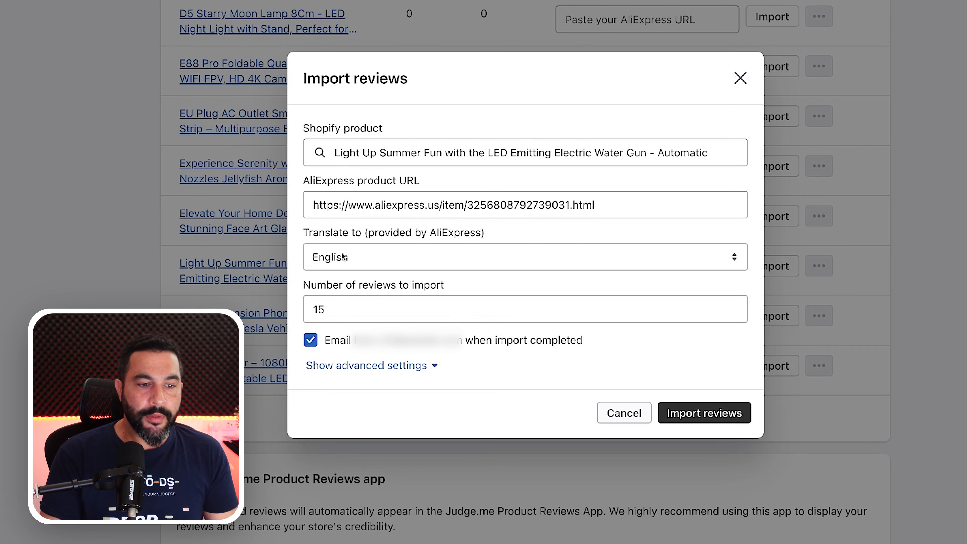
{"action": "left_click", "coordinate": [364, 309]}
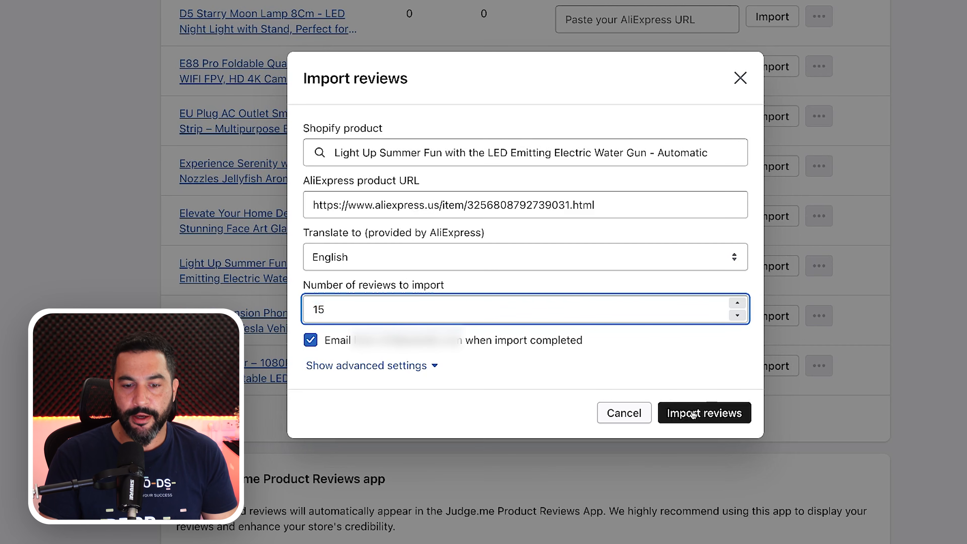
{"action": "left_click", "coordinate": [715, 413]}
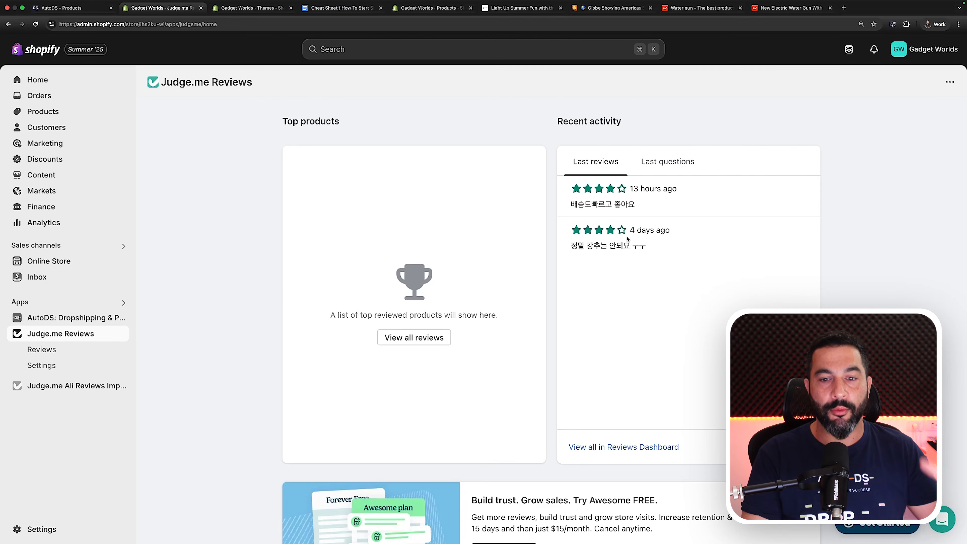
Step: Review the Judge.me Reviews dashboard, then open and read the imported reviews in Judge.me Ali Reviews Importer
{"action": "scroll", "coordinate": [605, 238], "scroll_direction": "up", "scroll_amount": 10}
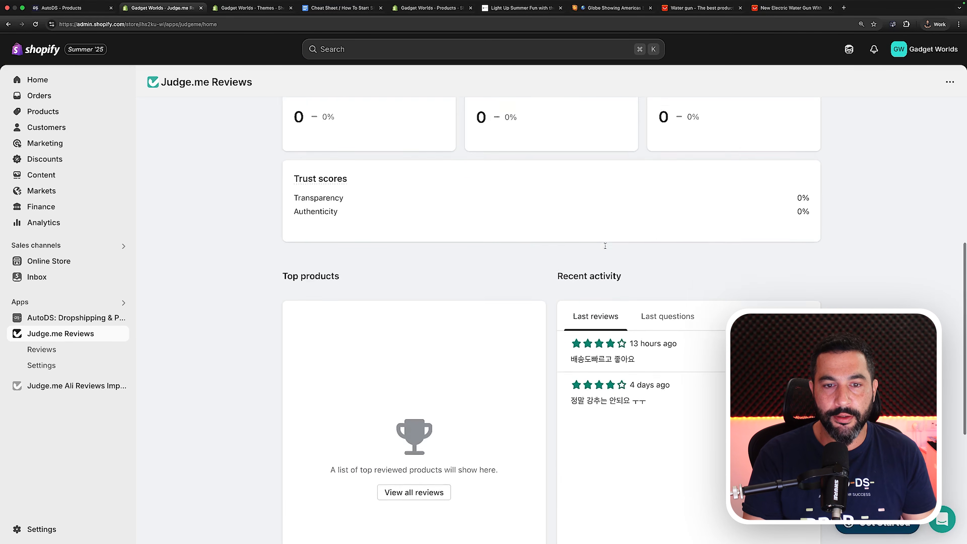
{"action": "scroll", "coordinate": [457, 286], "scroll_direction": "down", "scroll_amount": 5}
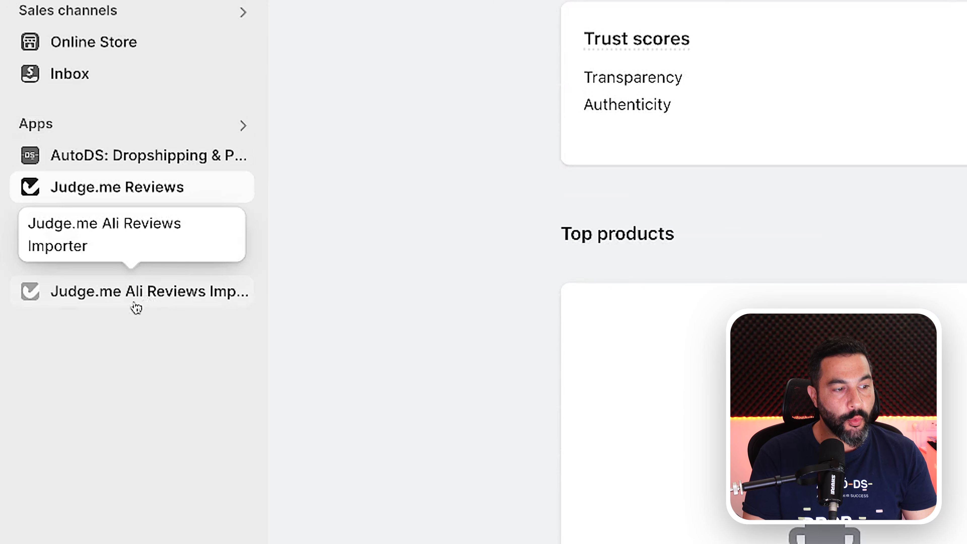
{"action": "left_click", "coordinate": [105, 301]}
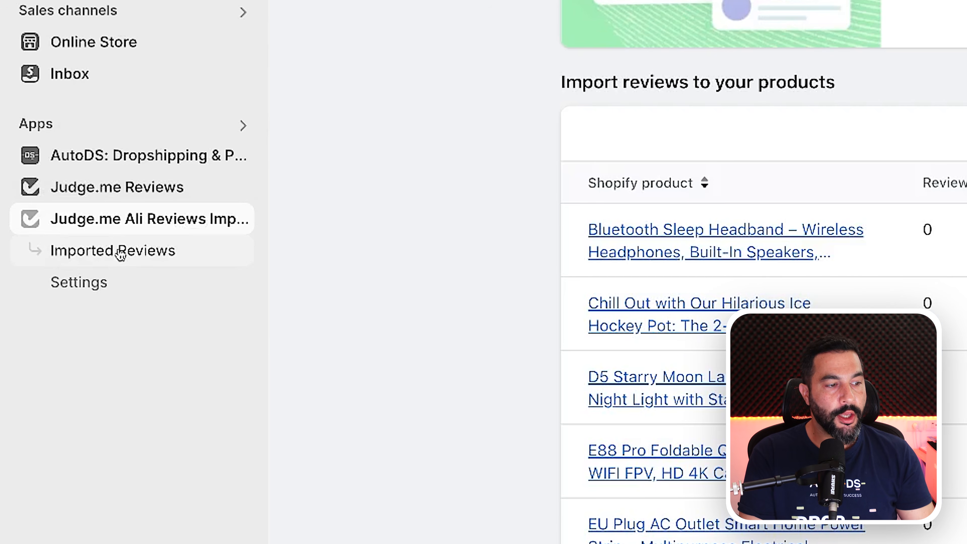
{"action": "left_click", "coordinate": [106, 261]}
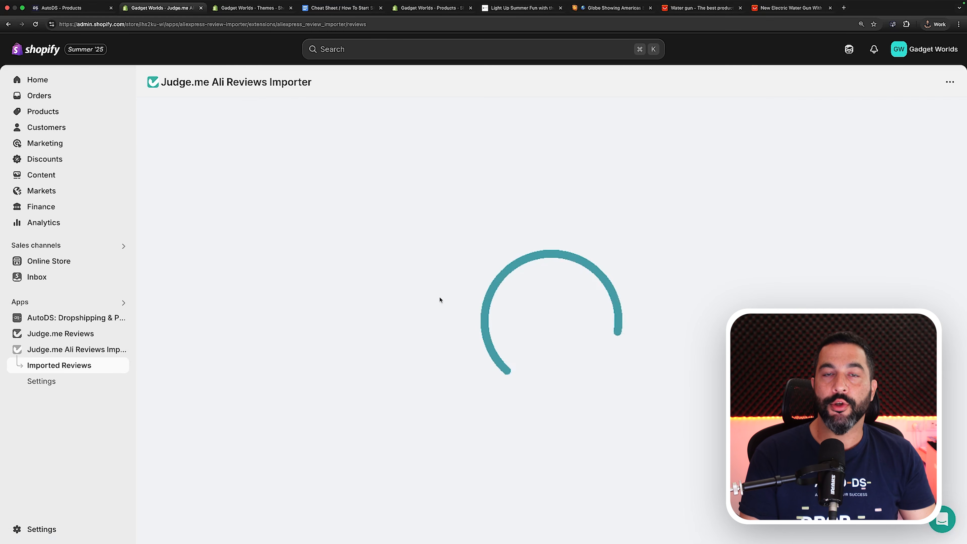
{"action": "scroll", "coordinate": [495, 288], "scroll_direction": "down", "scroll_amount": 5}
{"action": "scroll", "coordinate": [495, 288], "scroll_direction": "up", "scroll_amount": 6}
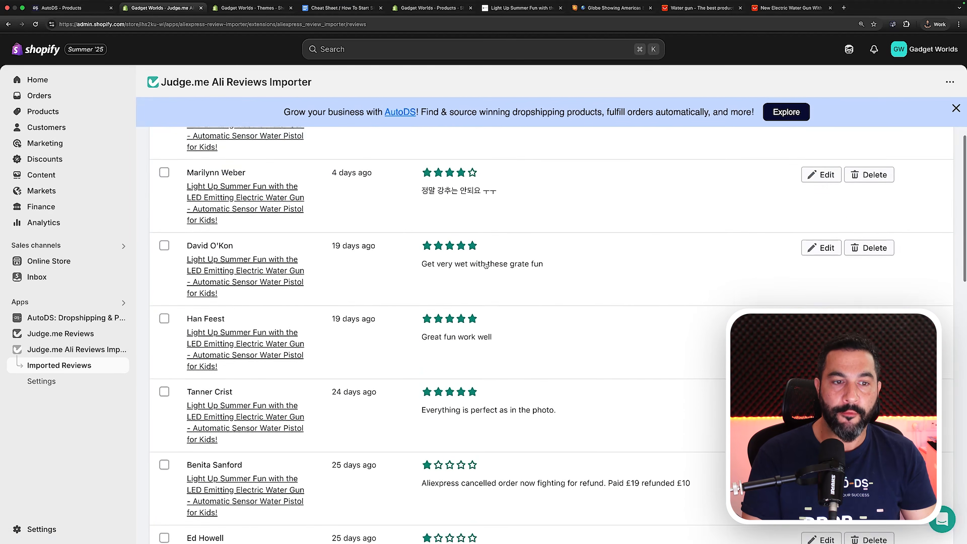
{"action": "scroll", "coordinate": [471, 250], "scroll_direction": "down", "scroll_amount": 12}
{"action": "scroll", "coordinate": [471, 250], "scroll_direction": "down", "scroll_amount": 7}
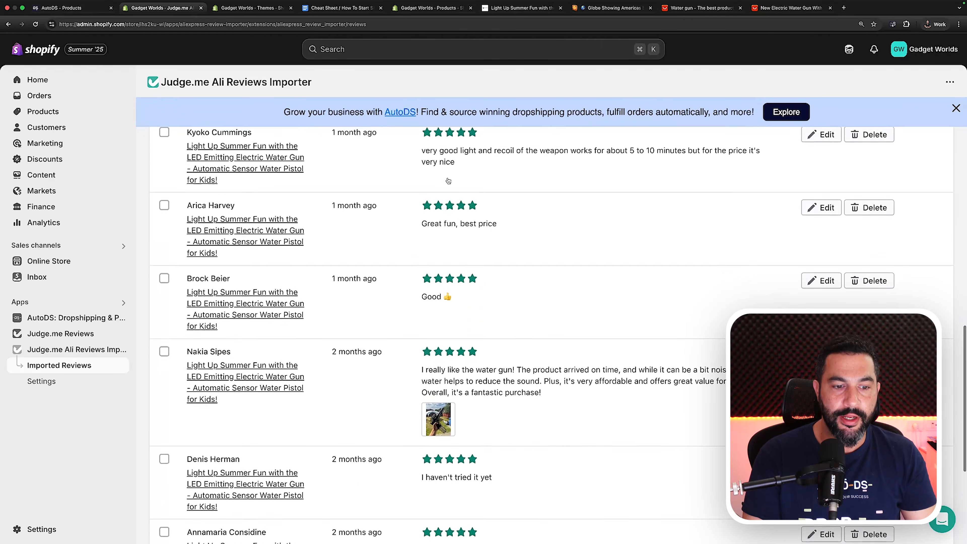
Step: Permanently delete the two one-star water gun reviews complaining about a cancelled AliExpress order and partial refund
{"action": "scroll", "coordinate": [450, 286], "scroll_direction": "up", "scroll_amount": 10}
{"action": "scroll", "coordinate": [449, 287], "scroll_direction": "down", "scroll_amount": 1}
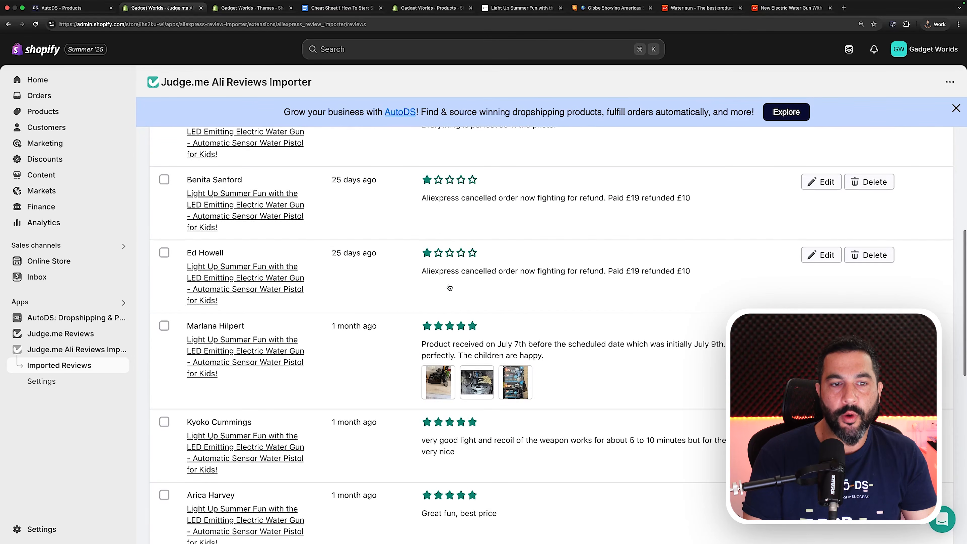
{"action": "scroll", "coordinate": [450, 288], "scroll_direction": "up", "scroll_amount": 1}
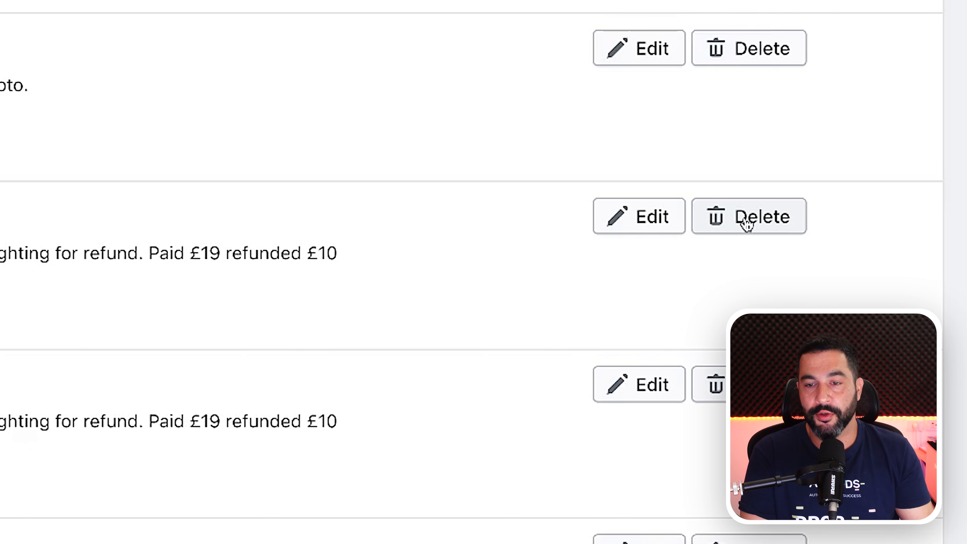
{"action": "left_click", "coordinate": [747, 223]}
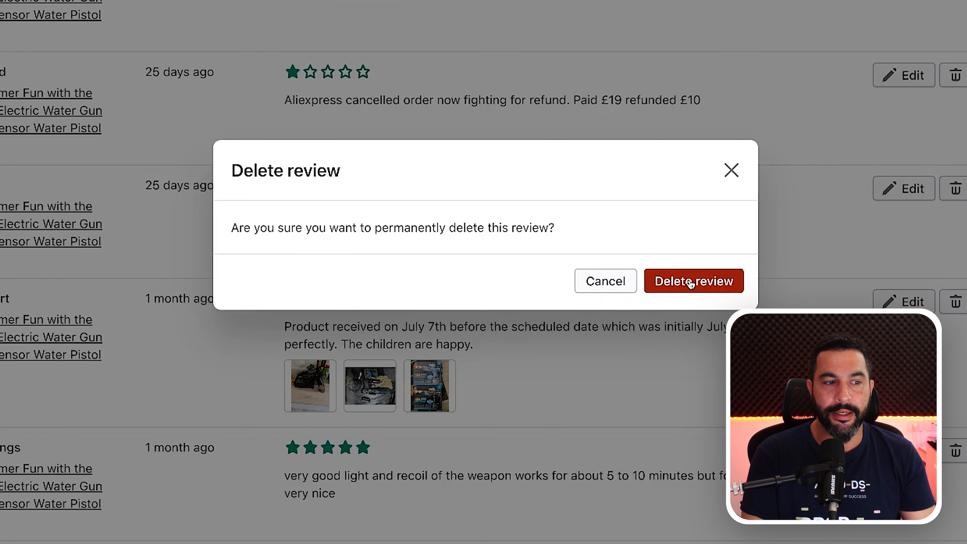
{"action": "left_click", "coordinate": [691, 282]}
{"action": "left_click", "coordinate": [956, 75]}
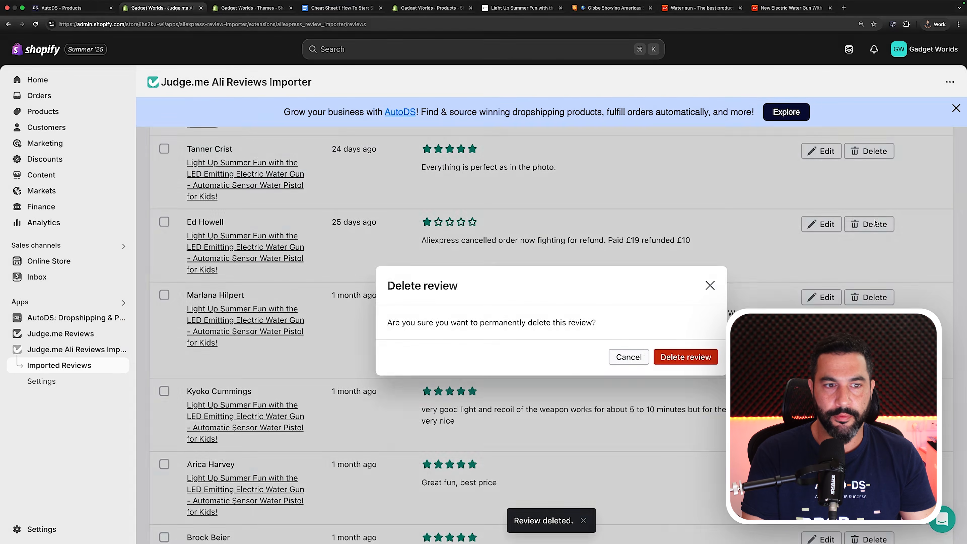
{"action": "left_click", "coordinate": [686, 357]}
Step: Select the two four-star reviews written in Korean and delete them permanently together
{"action": "scroll", "coordinate": [641, 317], "scroll_direction": "up", "scroll_amount": 10}
{"action": "scroll", "coordinate": [641, 317], "scroll_direction": "up", "scroll_amount": 5}
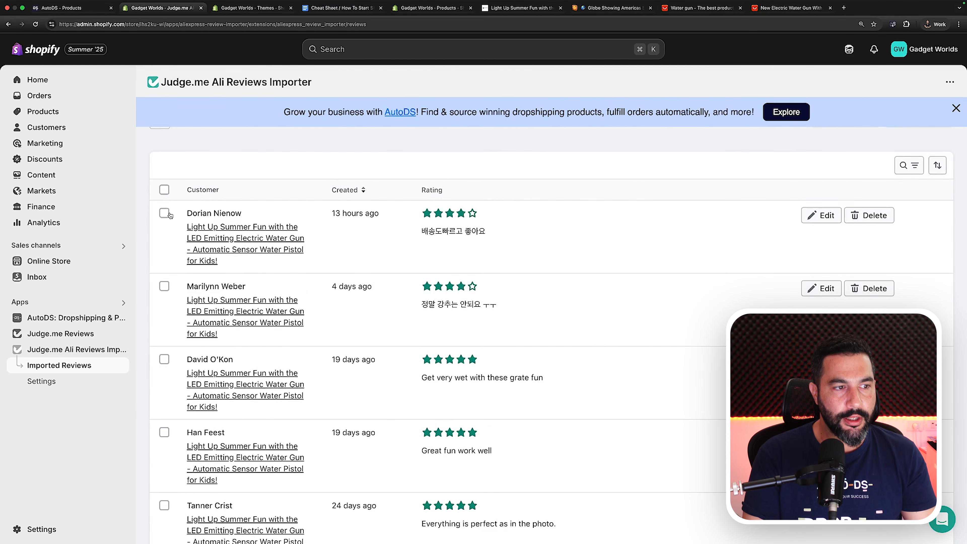
{"action": "left_click", "coordinate": [164, 213]}
{"action": "left_click", "coordinate": [165, 288]}
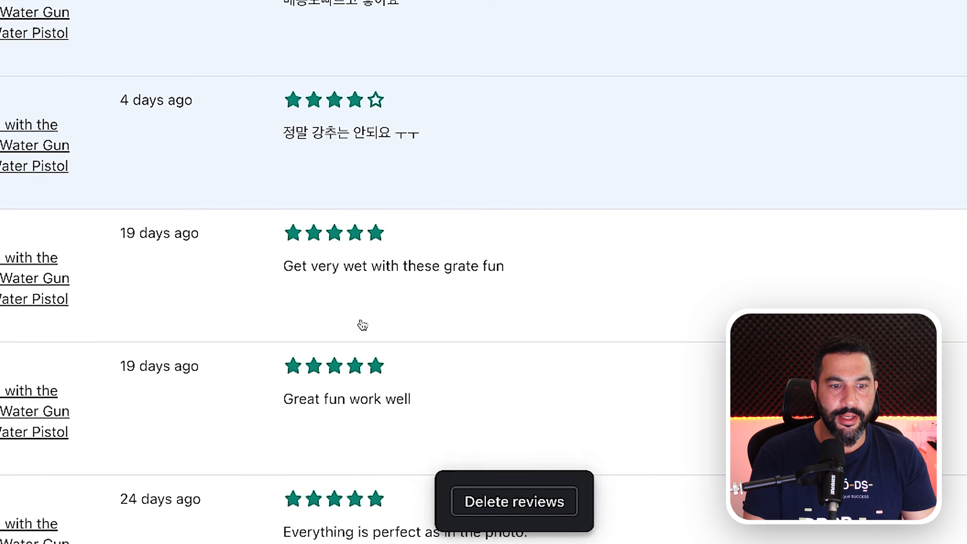
{"action": "left_click", "coordinate": [510, 502]}
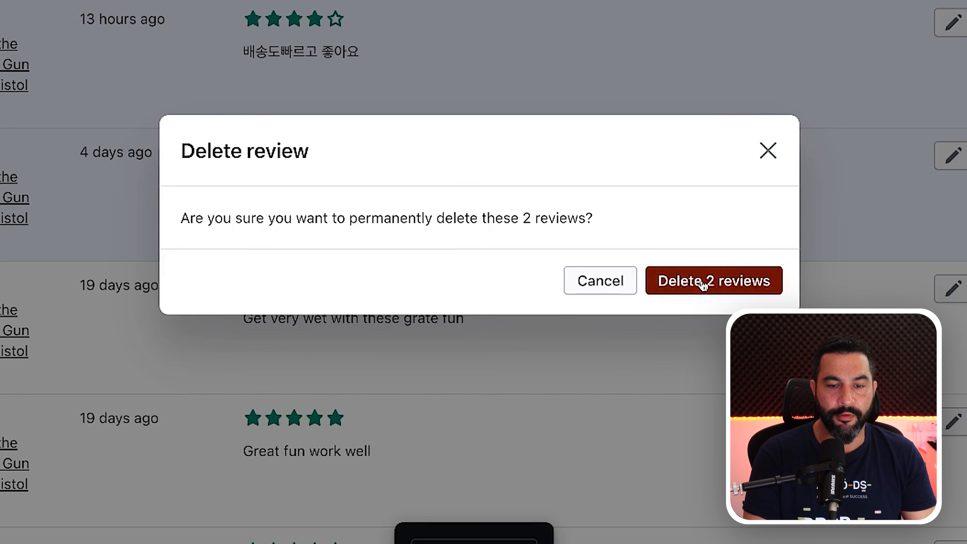
{"action": "left_click", "coordinate": [703, 285]}
Step: Look through the remaining imported water gun reviews and dismiss the AutoDS promotional banner
{"action": "scroll", "coordinate": [584, 321], "scroll_direction": "down", "scroll_amount": 10}
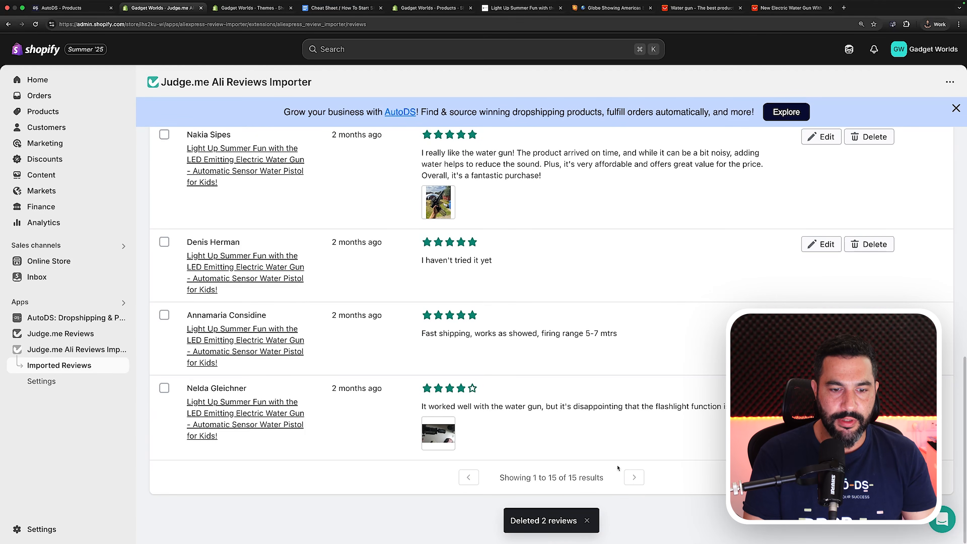
{"action": "scroll", "coordinate": [579, 438], "scroll_direction": "up", "scroll_amount": 10}
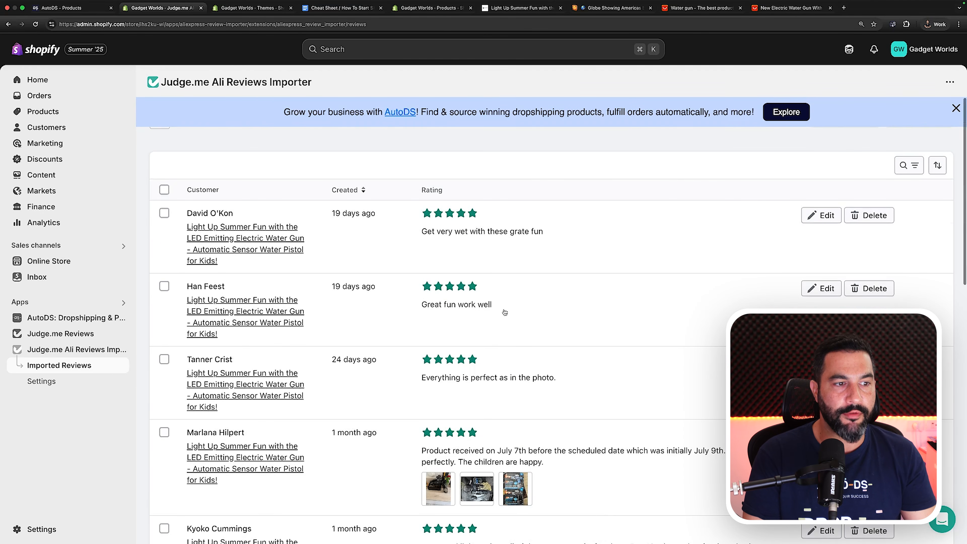
{"action": "scroll", "coordinate": [448, 259], "scroll_direction": "down", "scroll_amount": 10}
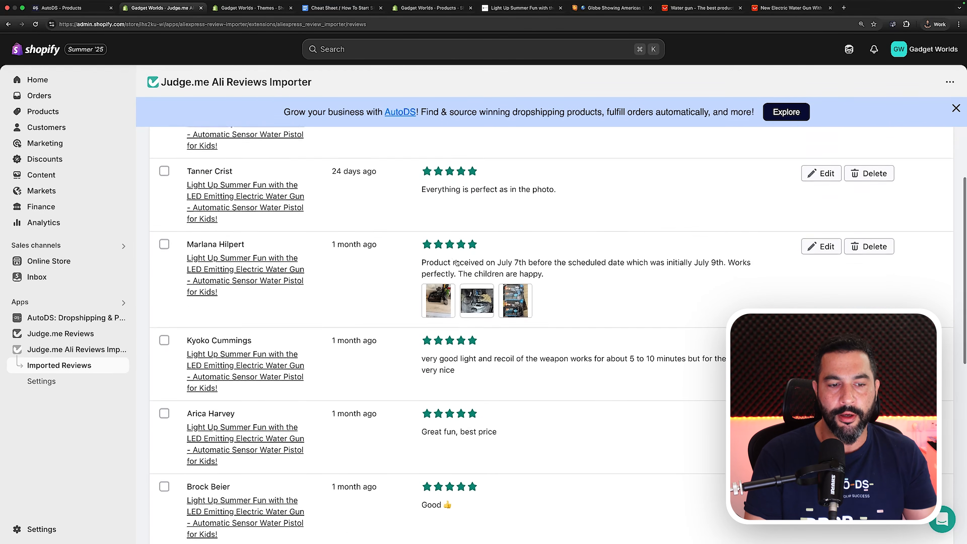
{"action": "scroll", "coordinate": [468, 266], "scroll_direction": "down", "scroll_amount": 3}
{"action": "scroll", "coordinate": [453, 229], "scroll_direction": "up", "scroll_amount": 10}
{"action": "scroll", "coordinate": [433, 166], "scroll_direction": "down", "scroll_amount": 6}
{"action": "scroll", "coordinate": [419, 194], "scroll_direction": "up", "scroll_amount": 10}
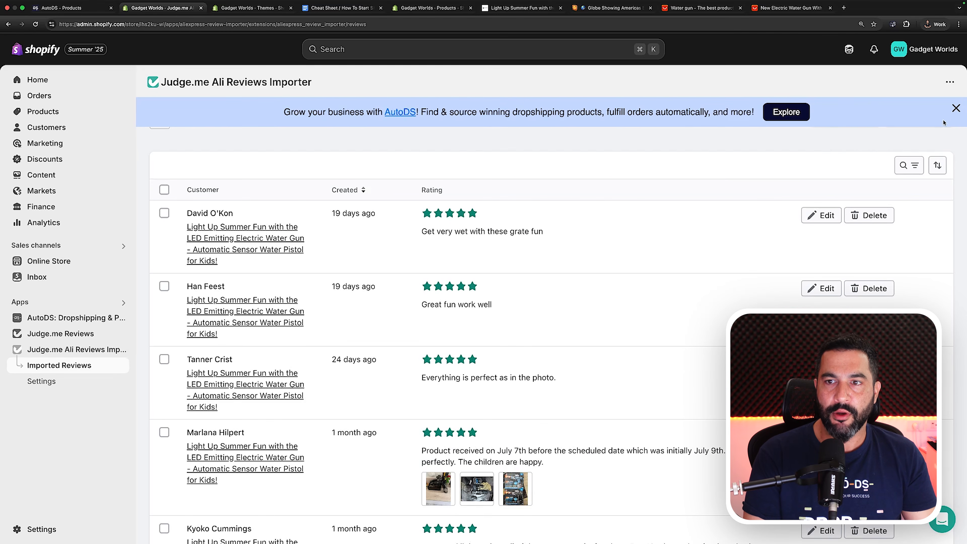
{"action": "left_click", "coordinate": [957, 109]}
{"action": "scroll", "coordinate": [598, 225], "scroll_direction": "down", "scroll_amount": 9}
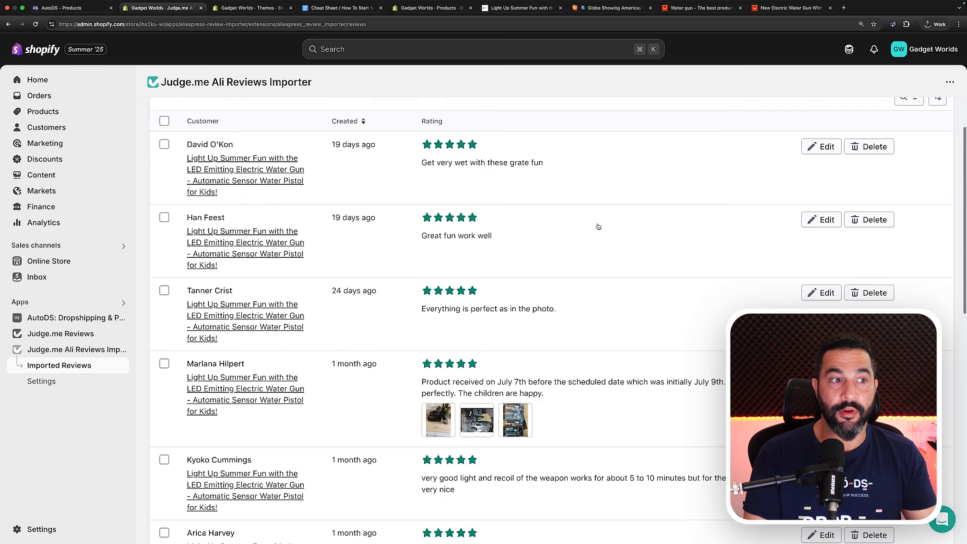
Step: Examine the customer testimonials and FAQ sections on the water gun's storefront product page
{"action": "left_click_drag", "start_coordinate": [521, 8], "coordinate": [252, 7]}
{"action": "scroll", "coordinate": [329, 187], "scroll_direction": "down", "scroll_amount": 7}
{"action": "scroll", "coordinate": [330, 187], "scroll_direction": "down", "scroll_amount": 5}
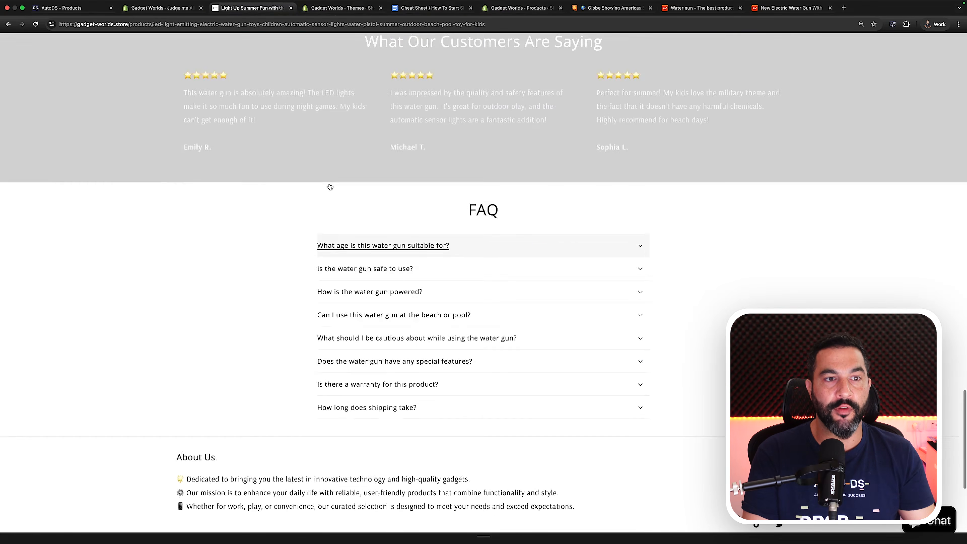
{"action": "scroll", "coordinate": [328, 186], "scroll_direction": "up", "scroll_amount": 16}
Step: Return to the Shopify admin and open the store's live theme for customization
{"action": "left_click", "coordinate": [179, 8]}
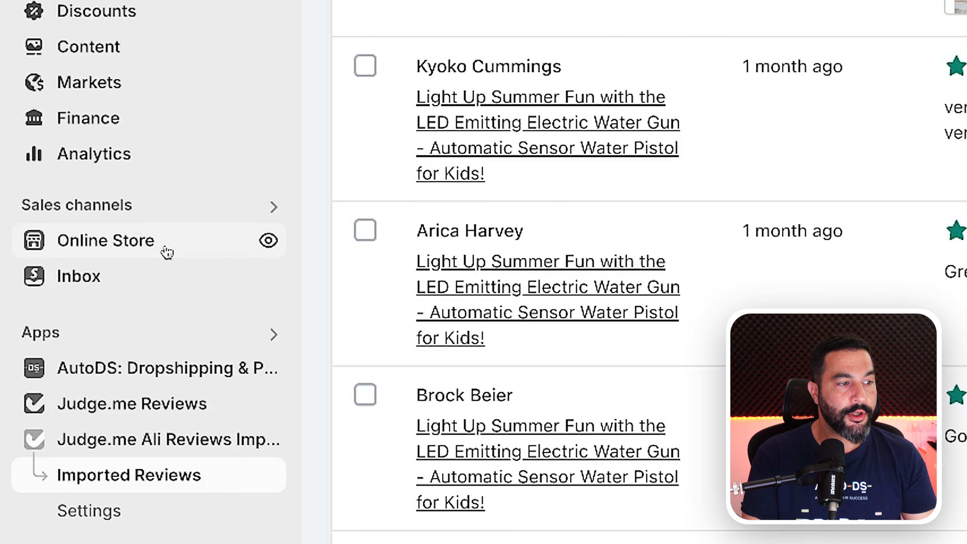
{"action": "left_click", "coordinate": [166, 252]}
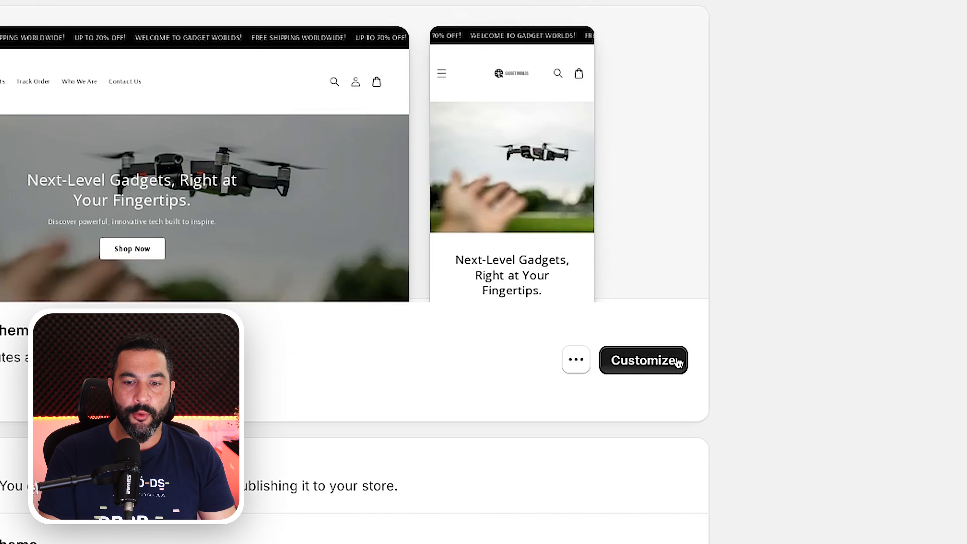
{"action": "left_click", "coordinate": [647, 362]}
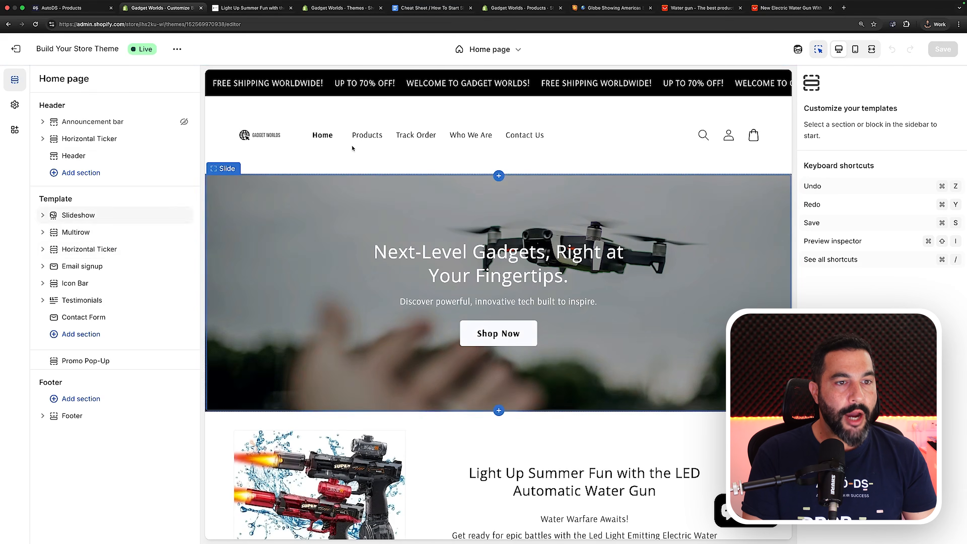
Step: Follow the "Check it out in action!" link in the home page preview to the water gun's product template and inspect its sections
{"action": "scroll", "coordinate": [352, 149], "scroll_direction": "down", "scroll_amount": 7}
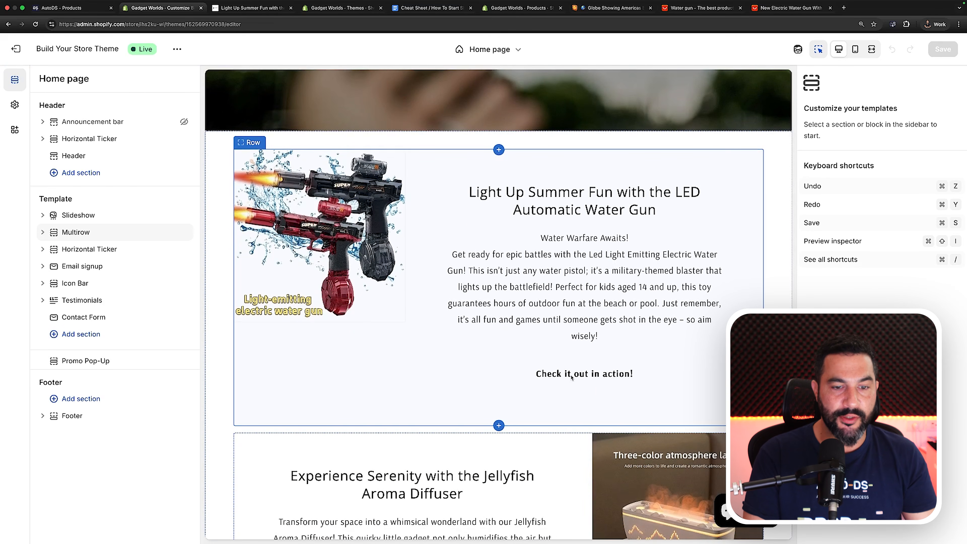
{"action": "left_click", "coordinate": [571, 376]}
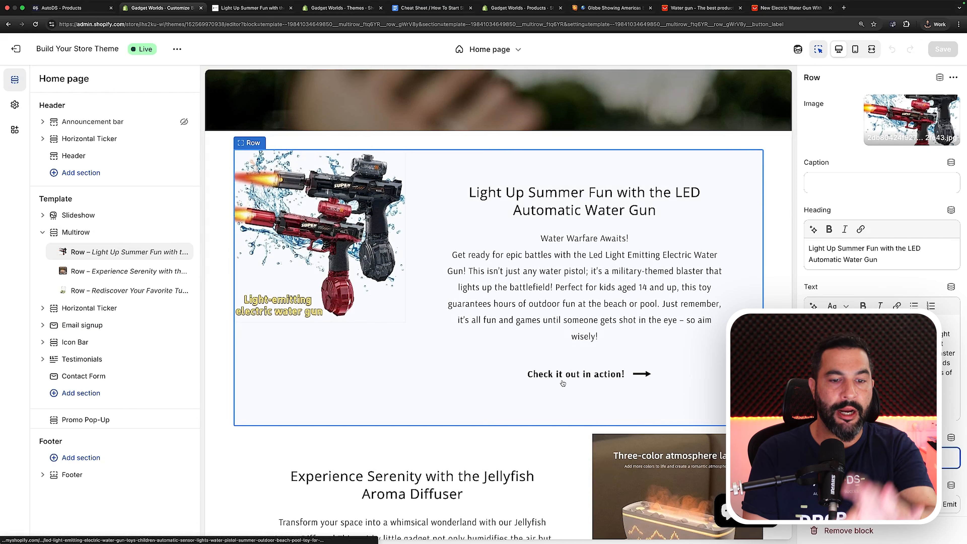
{"action": "left_click", "coordinate": [564, 380]}
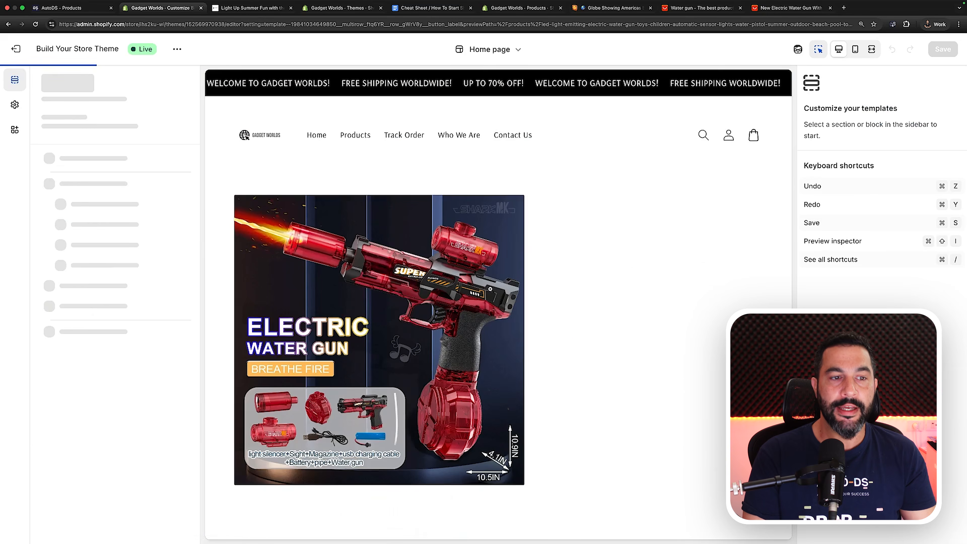
{"action": "scroll", "coordinate": [490, 292], "scroll_direction": "down", "scroll_amount": 10}
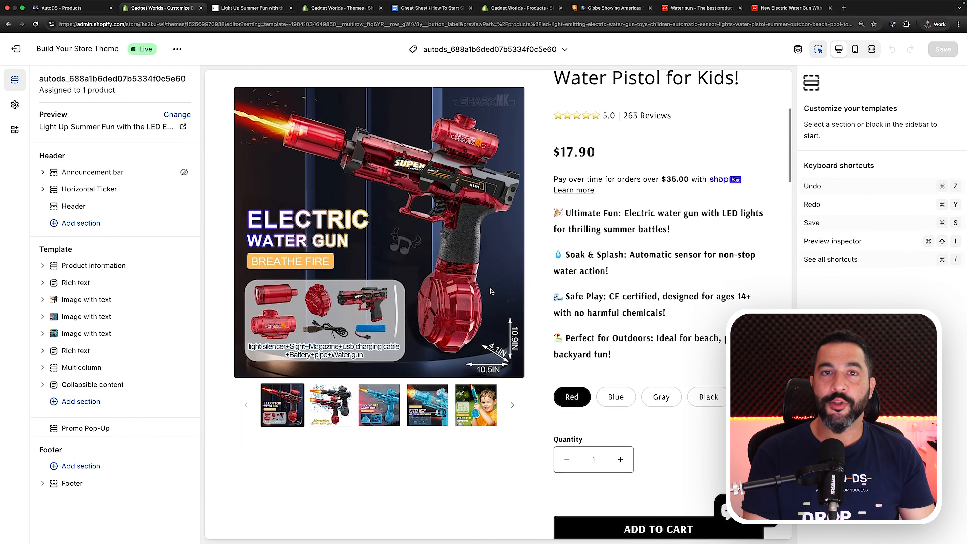
{"action": "scroll", "coordinate": [491, 291], "scroll_direction": "down", "scroll_amount": 15}
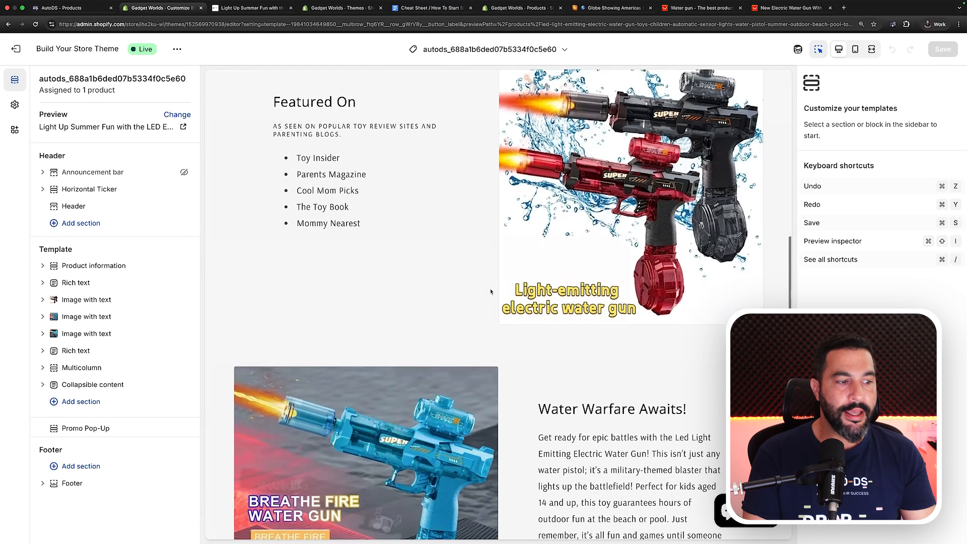
{"action": "scroll", "coordinate": [491, 291], "scroll_direction": "down", "scroll_amount": 10}
{"action": "scroll", "coordinate": [490, 292], "scroll_direction": "up", "scroll_amount": 10}
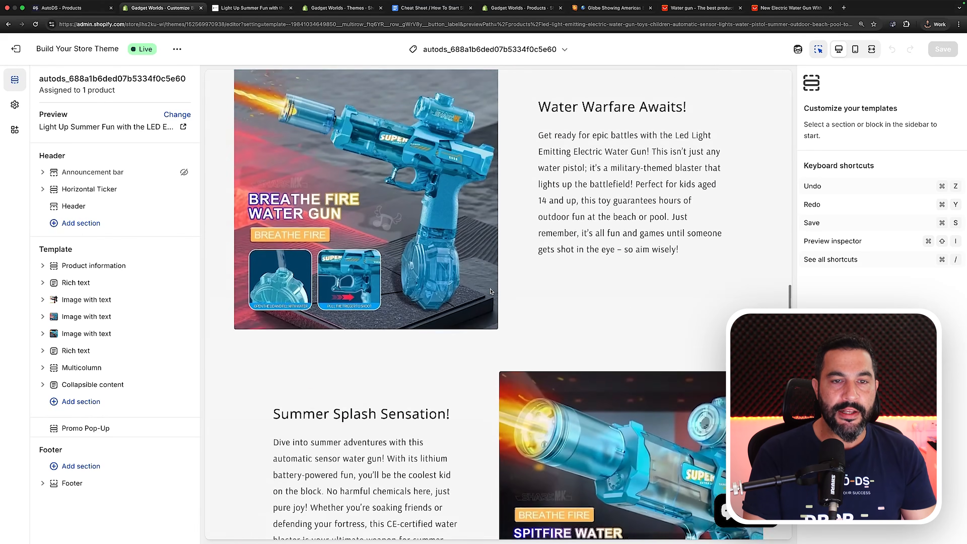
Step: Look through the water gun template preview from the image-with-text sections down to the customer testimonials
{"action": "scroll", "coordinate": [491, 292], "scroll_direction": "up", "scroll_amount": 3}
{"action": "scroll", "coordinate": [491, 292], "scroll_direction": "down", "scroll_amount": 5}
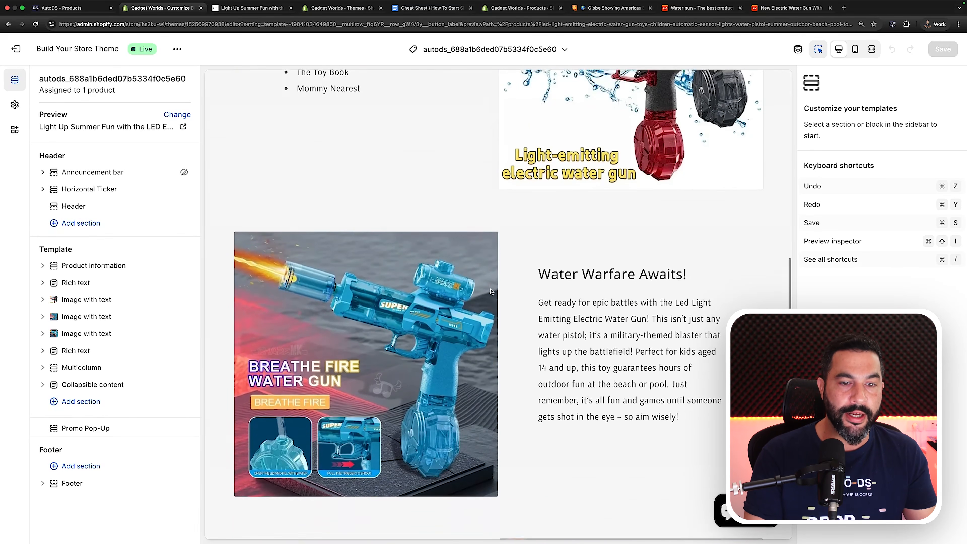
{"action": "scroll", "coordinate": [491, 292], "scroll_direction": "up", "scroll_amount": 7}
{"action": "scroll", "coordinate": [491, 292], "scroll_direction": "down", "scroll_amount": 8}
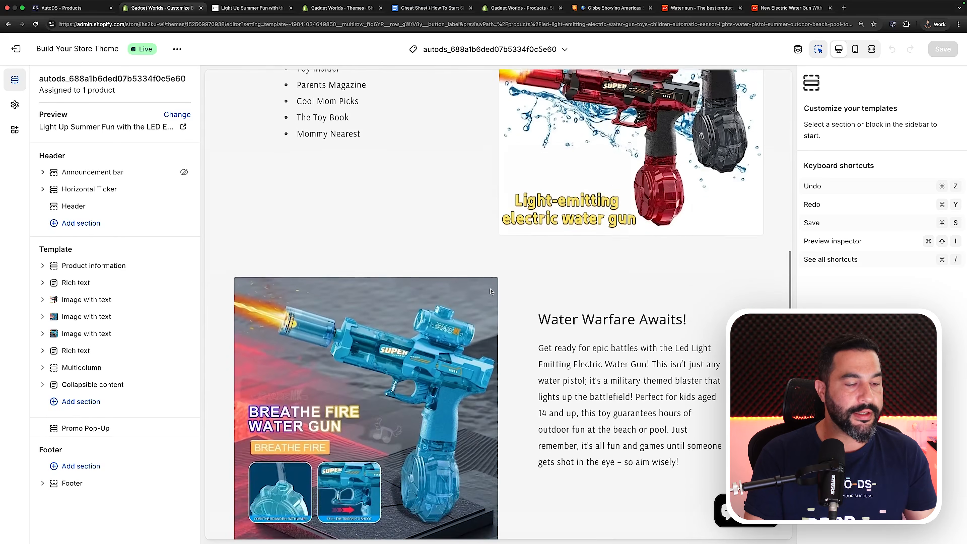
{"action": "scroll", "coordinate": [490, 291], "scroll_direction": "up", "scroll_amount": 1}
{"action": "scroll", "coordinate": [490, 291], "scroll_direction": "down", "scroll_amount": 8}
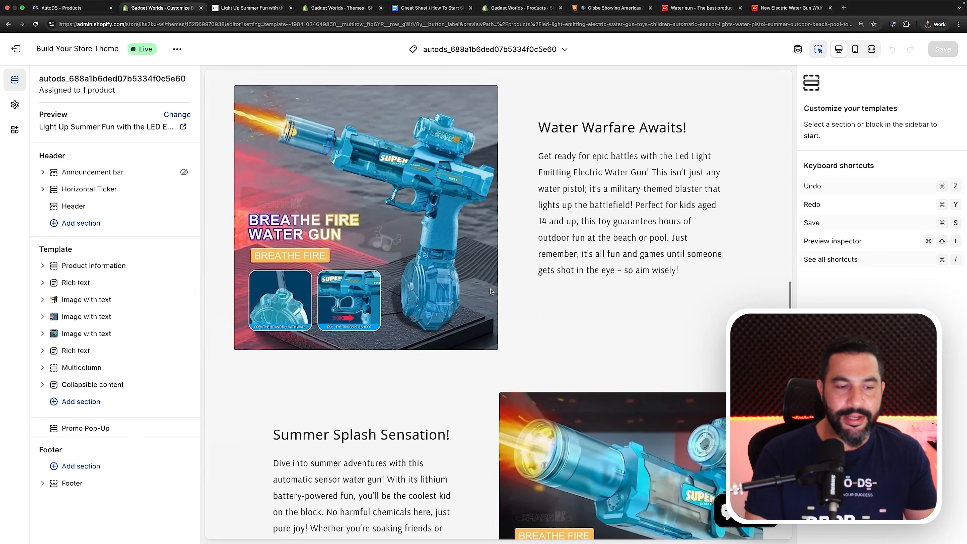
{"action": "scroll", "coordinate": [491, 292], "scroll_direction": "down", "scroll_amount": 3}
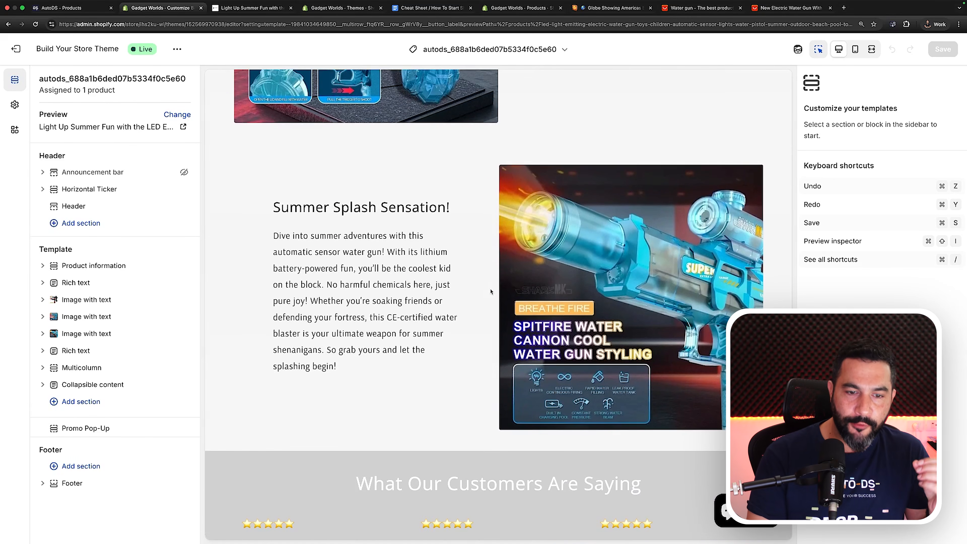
{"action": "scroll", "coordinate": [490, 291], "scroll_direction": "down", "scroll_amount": 4}
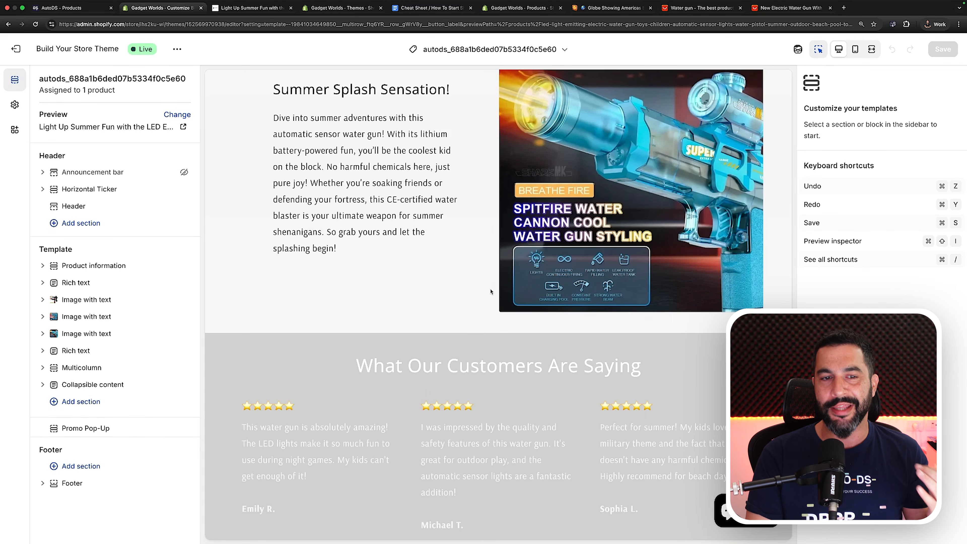
{"action": "scroll", "coordinate": [490, 292], "scroll_direction": "down", "scroll_amount": 1}
{"action": "scroll", "coordinate": [490, 291], "scroll_direction": "down", "scroll_amount": 2}
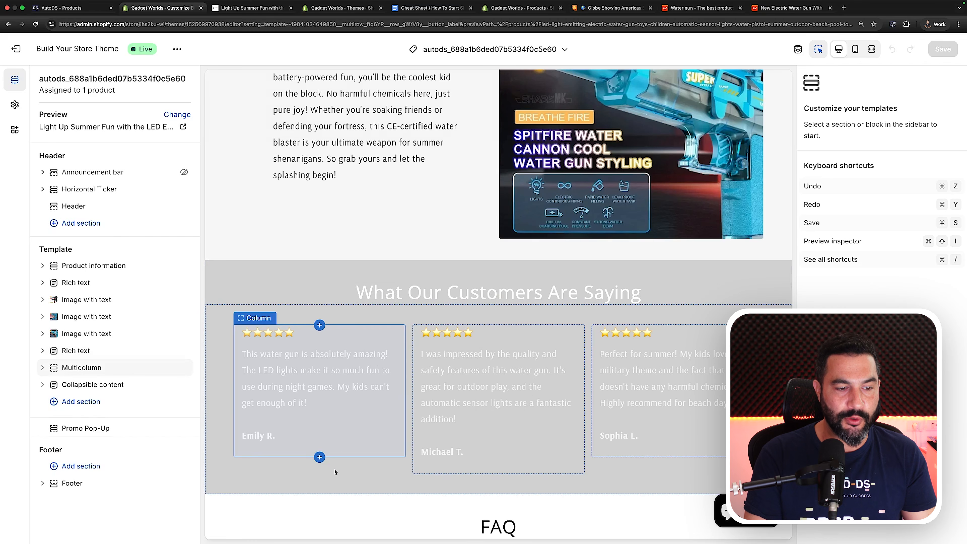
Step: Select the Multicolumn testimonials section and examine where it sits relative to the FAQ section
{"action": "left_click", "coordinate": [331, 479]}
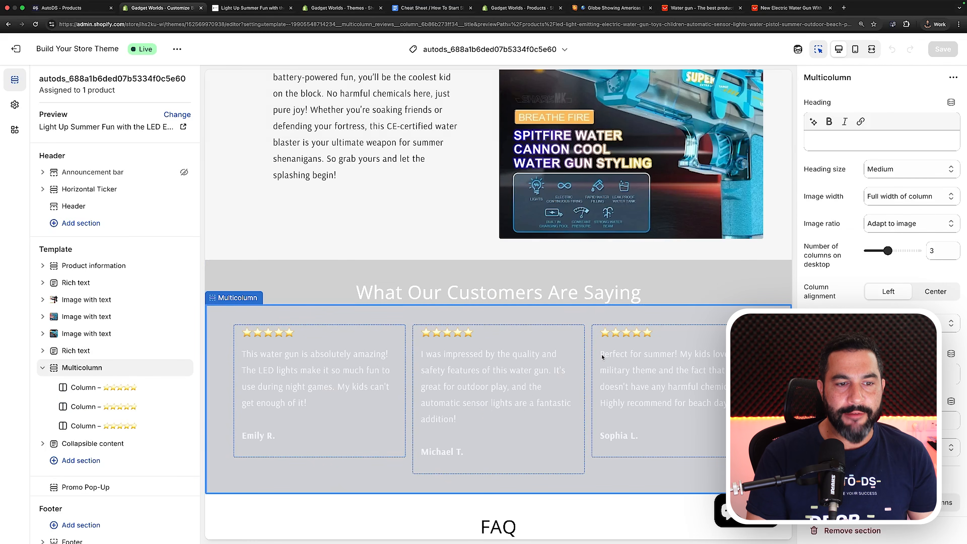
{"action": "scroll", "coordinate": [823, 280], "scroll_direction": "down", "scroll_amount": 5}
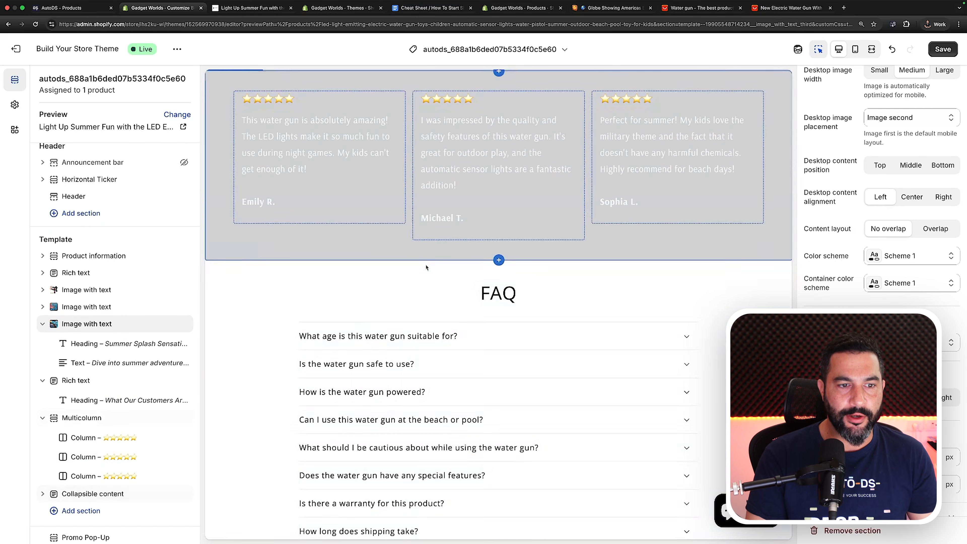
{"action": "scroll", "coordinate": [476, 114], "scroll_direction": "up", "scroll_amount": 4}
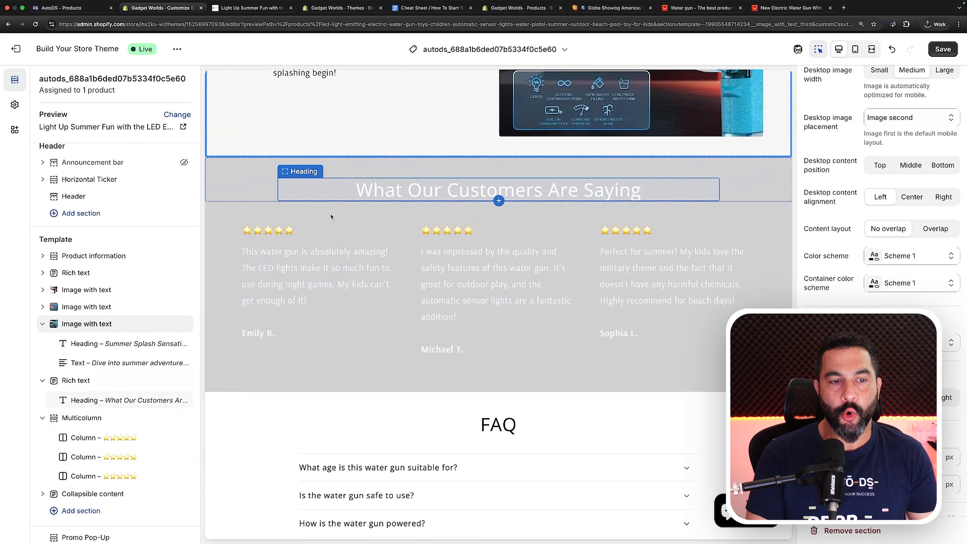
{"action": "scroll", "coordinate": [346, 252], "scroll_direction": "down", "scroll_amount": 3}
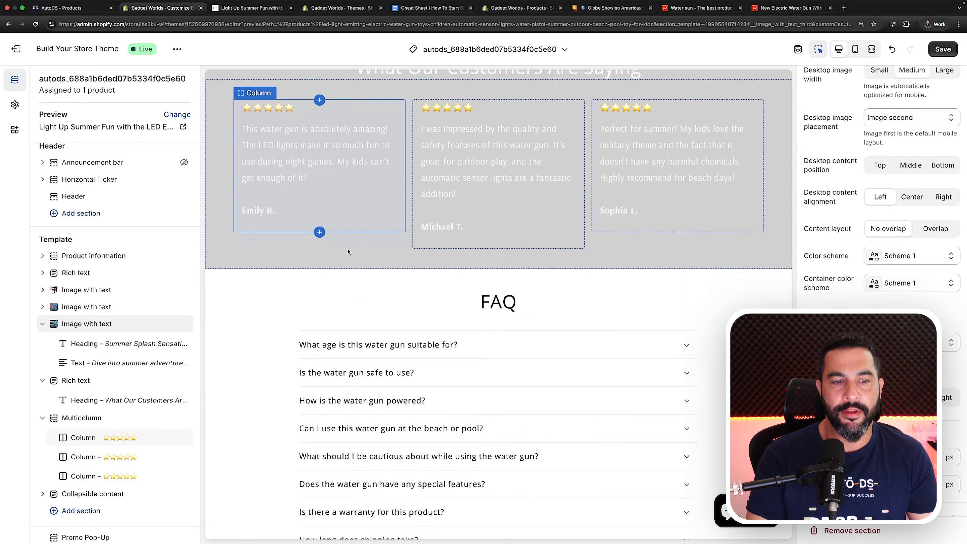
{"action": "scroll", "coordinate": [348, 251], "scroll_direction": "down", "scroll_amount": 2}
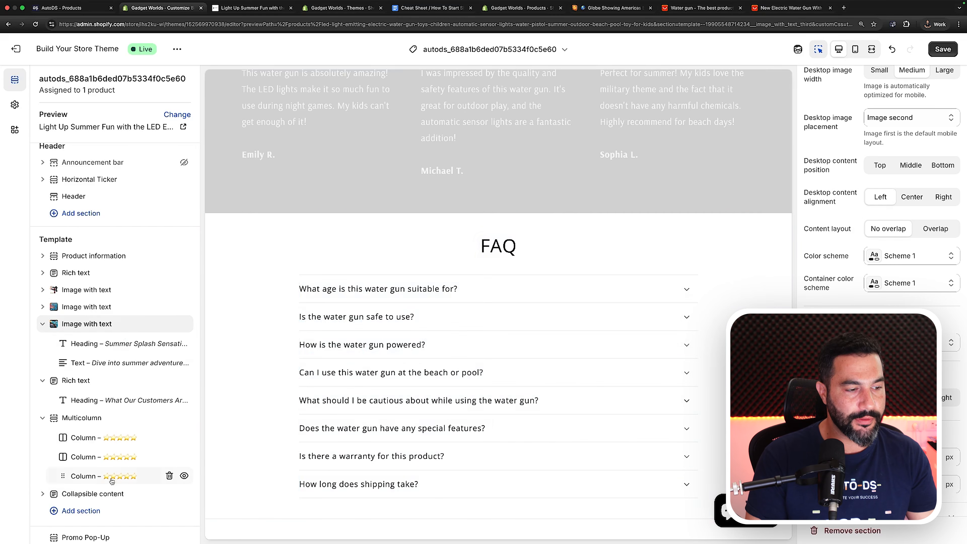
{"action": "scroll", "coordinate": [114, 438], "scroll_direction": "down", "scroll_amount": 2}
{"action": "left_click", "coordinate": [221, 237]}
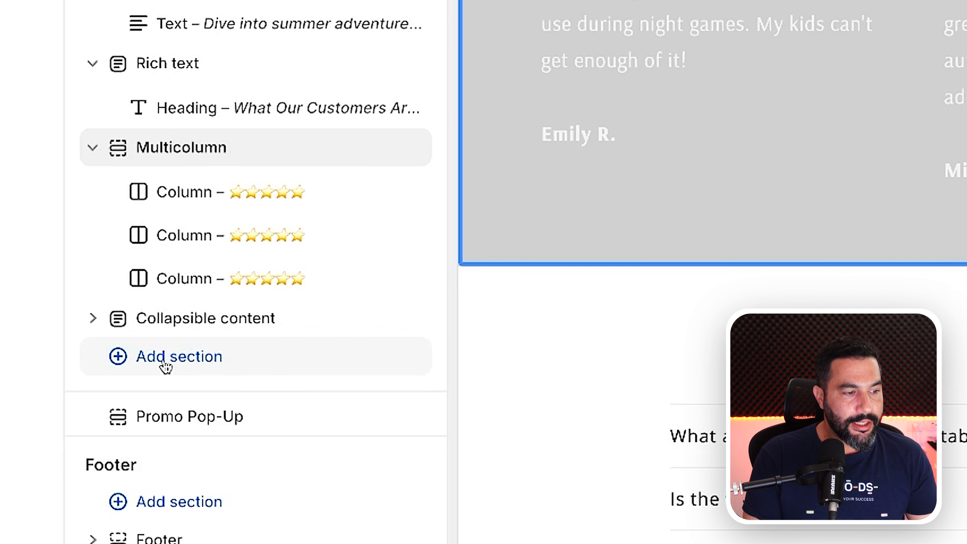
Step: Add the Judge.me Reviews "Review Widget" app section to the product template
{"action": "left_click", "coordinate": [177, 359]}
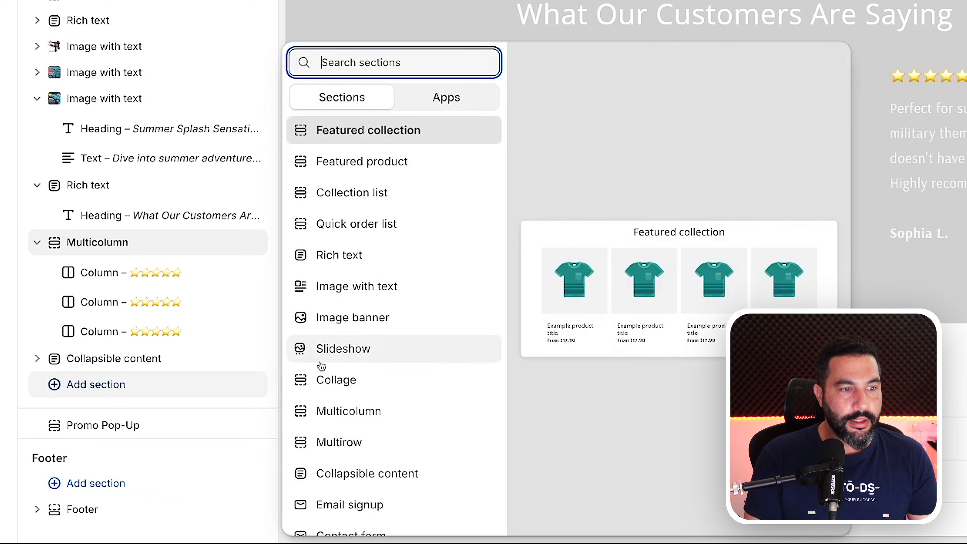
{"action": "left_click", "coordinate": [454, 102]}
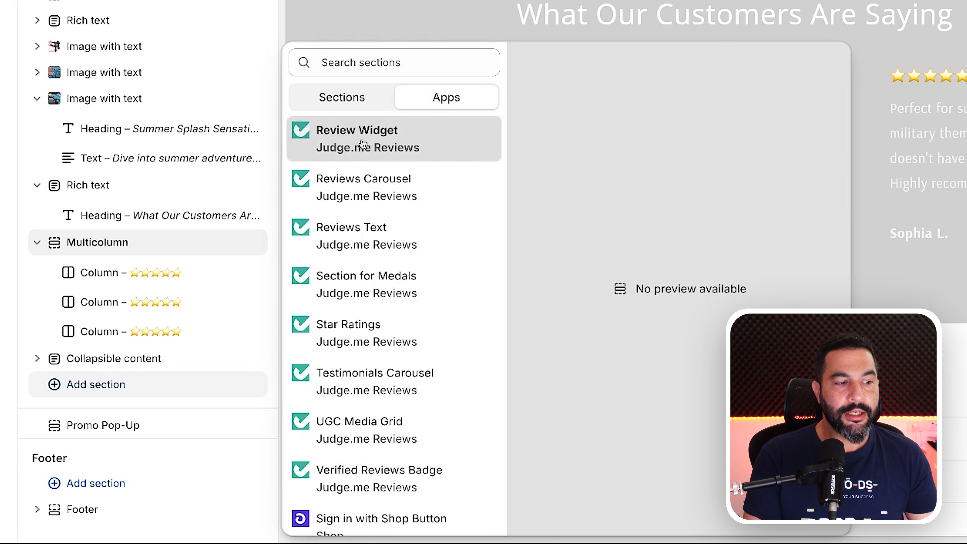
{"action": "left_click", "coordinate": [359, 143]}
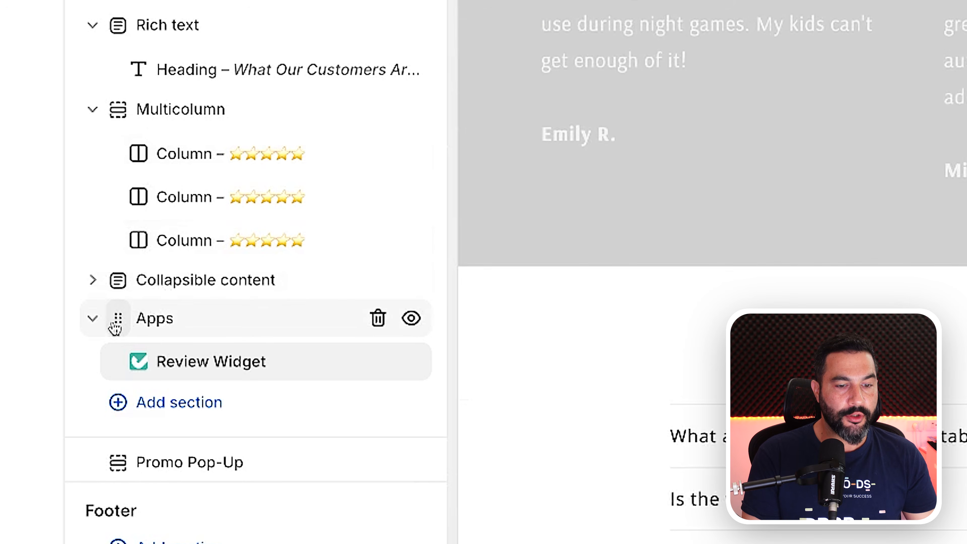
Step: Move the Apps section with the Review Widget above the Collapsible content section, check it in the preview, and save the template
{"action": "left_click_drag", "start_coordinate": [114, 324], "coordinate": [133, 259]}
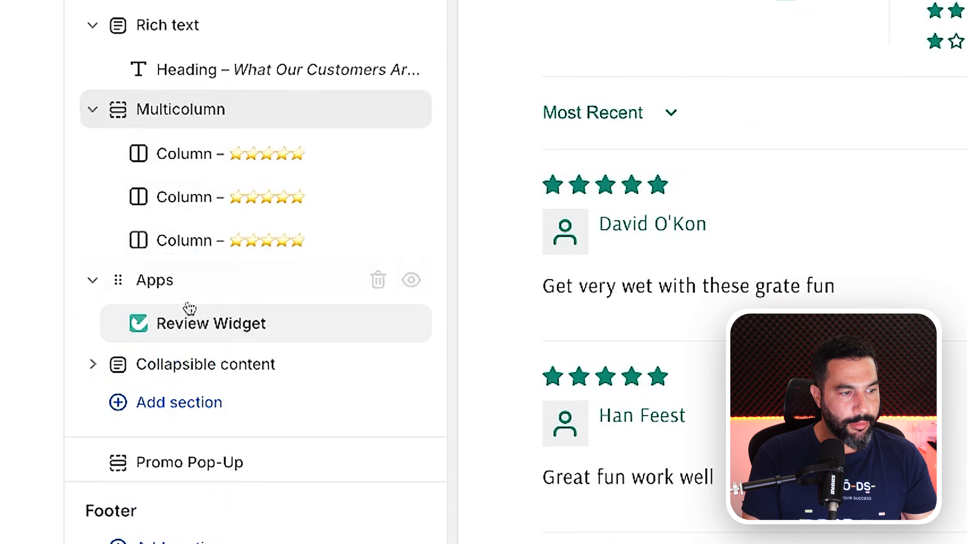
{"action": "left_click", "coordinate": [94, 365]}
{"action": "scroll", "coordinate": [228, 285], "scroll_direction": "down", "scroll_amount": 5}
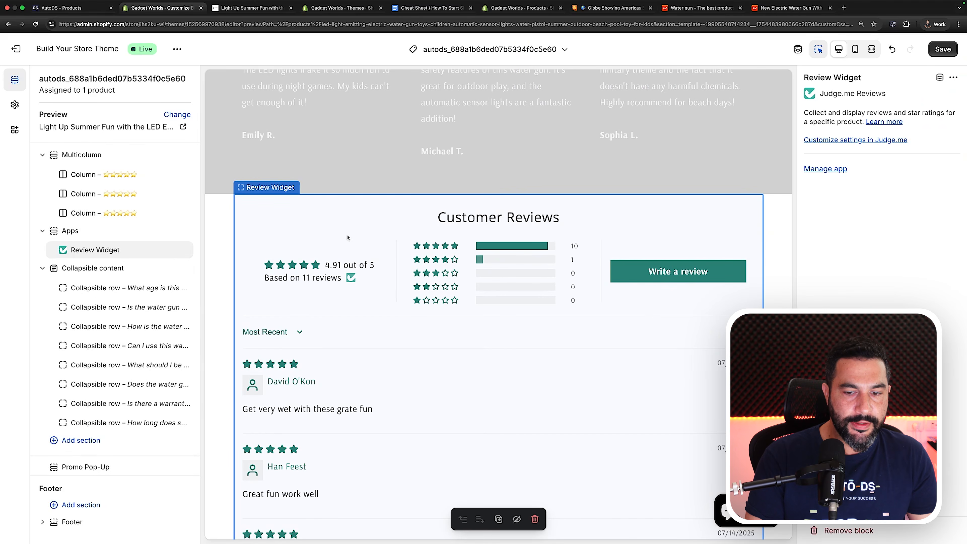
{"action": "scroll", "coordinate": [359, 270], "scroll_direction": "up", "scroll_amount": 2}
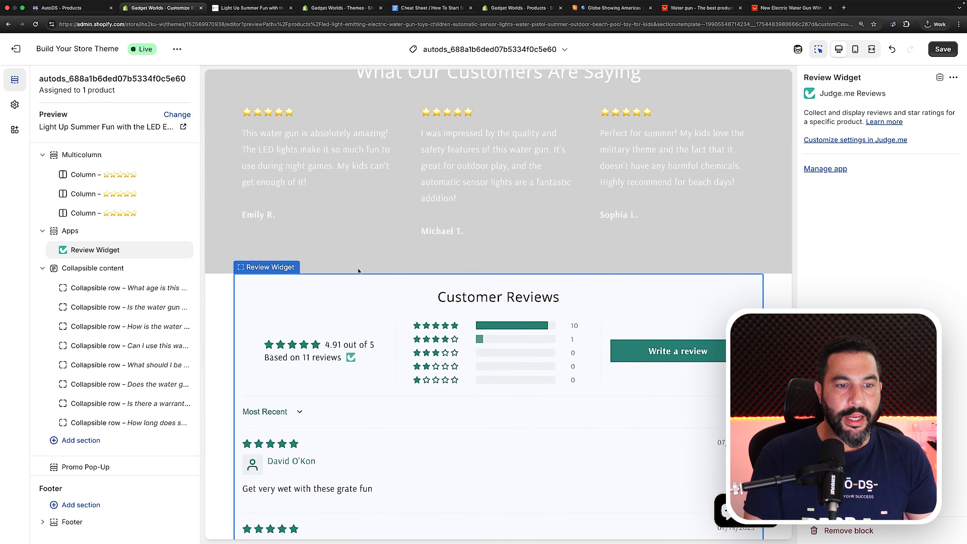
{"action": "scroll", "coordinate": [358, 270], "scroll_direction": "down", "scroll_amount": 4}
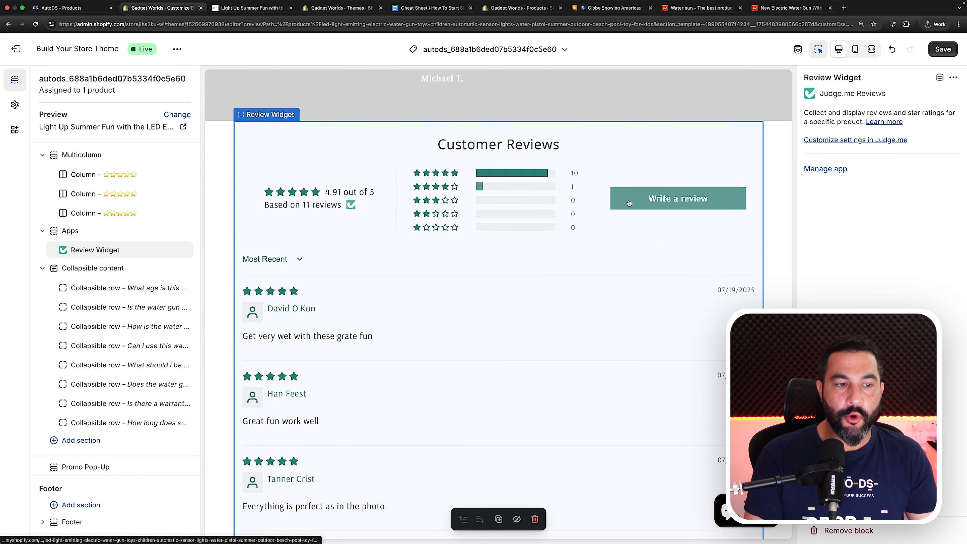
{"action": "scroll", "coordinate": [629, 203], "scroll_direction": "down", "scroll_amount": 8}
{"action": "scroll", "coordinate": [531, 213], "scroll_direction": "up", "scroll_amount": 10}
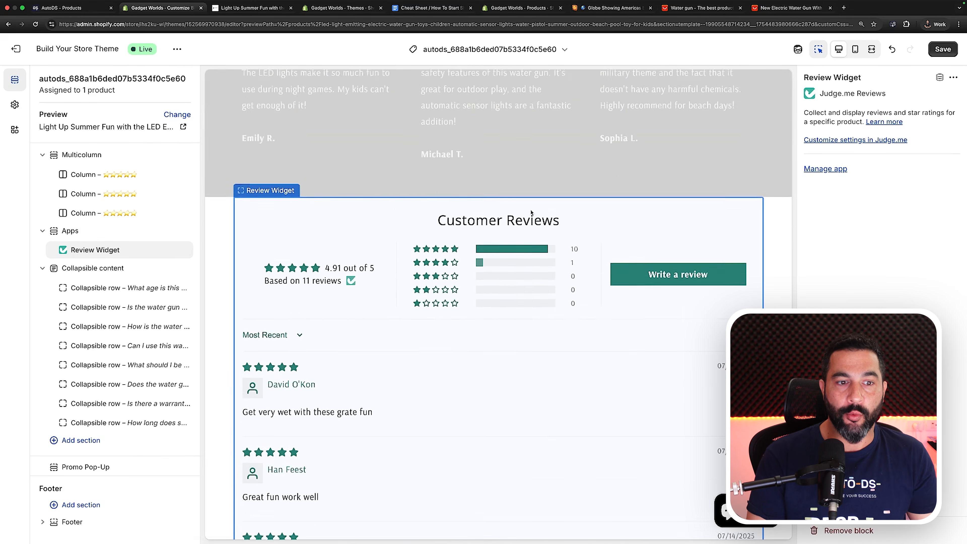
{"action": "scroll", "coordinate": [532, 213], "scroll_direction": "up", "scroll_amount": 2}
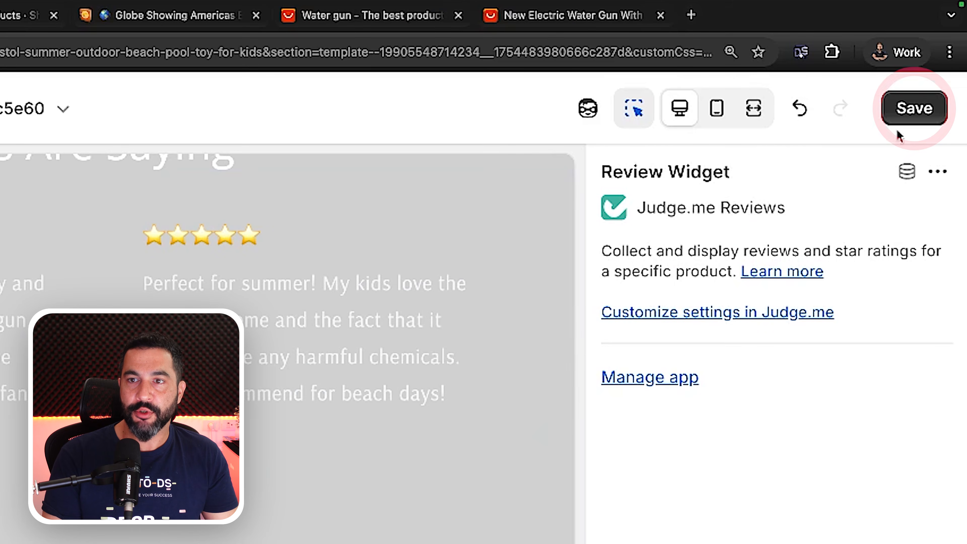
{"action": "left_click", "coordinate": [936, 51]}
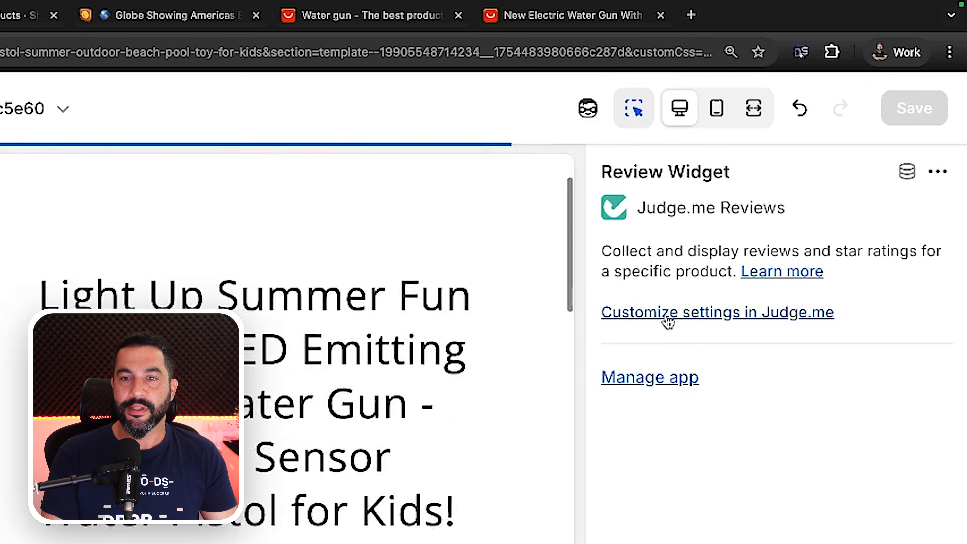
Step: Follow the Review Widget's link to customize settings in Judge.me and open the Branding settings
{"action": "left_click", "coordinate": [688, 319]}
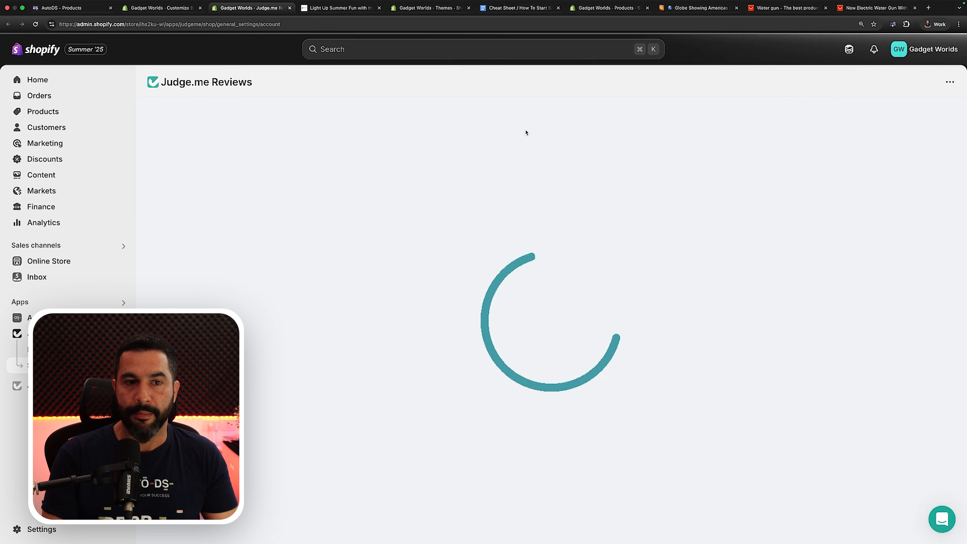
{"action": "scroll", "coordinate": [281, 381], "scroll_direction": "up", "scroll_amount": 3}
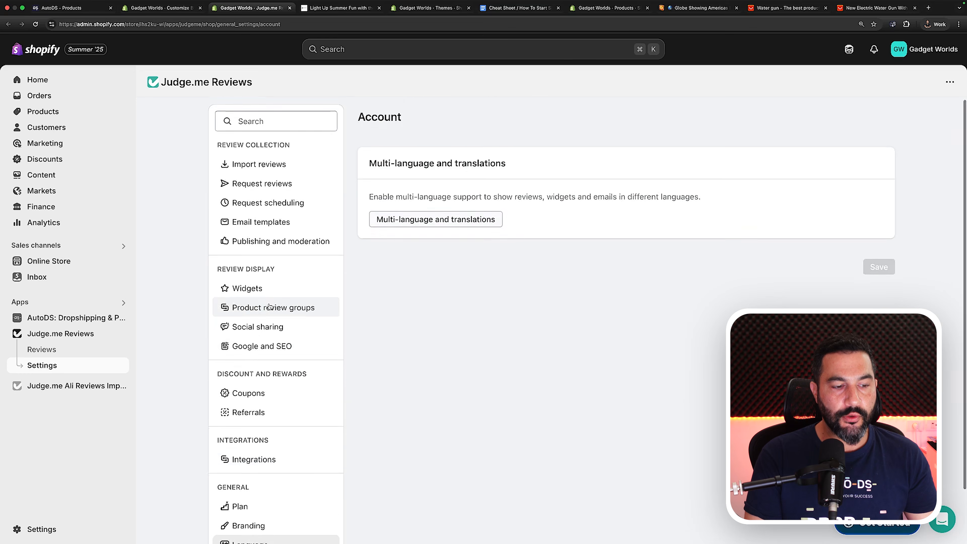
{"action": "scroll", "coordinate": [269, 307], "scroll_direction": "down", "scroll_amount": 2}
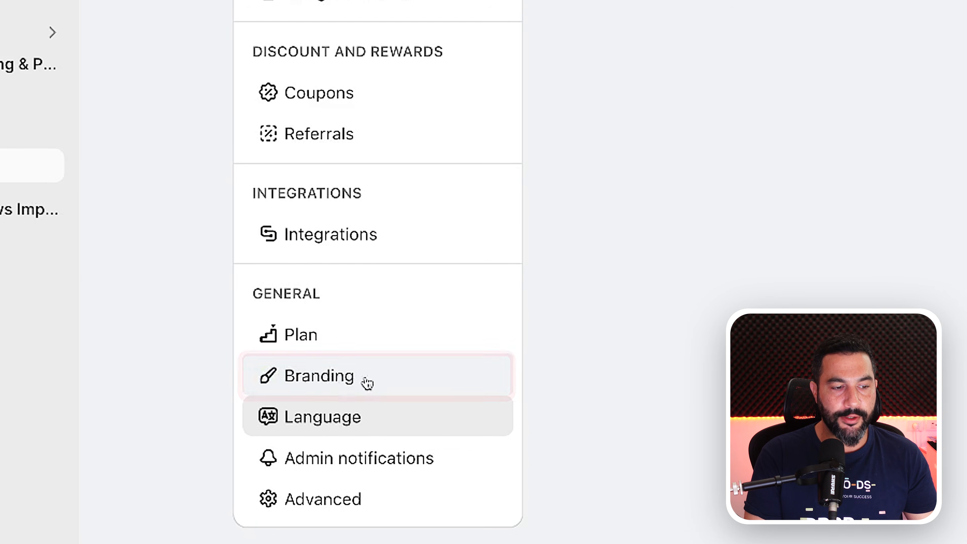
{"action": "left_click", "coordinate": [366, 382]}
Step: Set the Judge.me primary color to black (#000000) and save the branding
{"action": "left_click", "coordinate": [380, 212]}
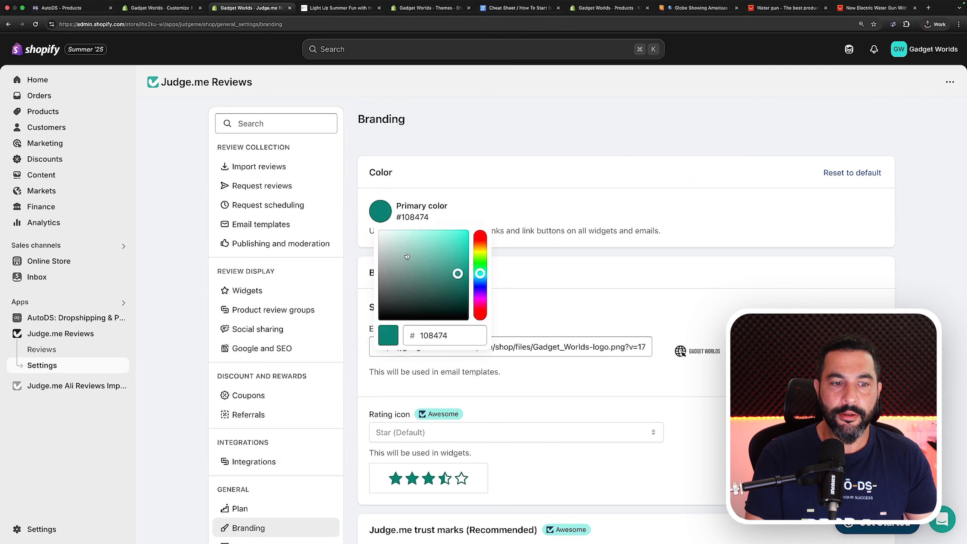
{"action": "left_click_drag", "start_coordinate": [414, 275], "coordinate": [333, 357]}
{"action": "left_click", "coordinate": [614, 248]}
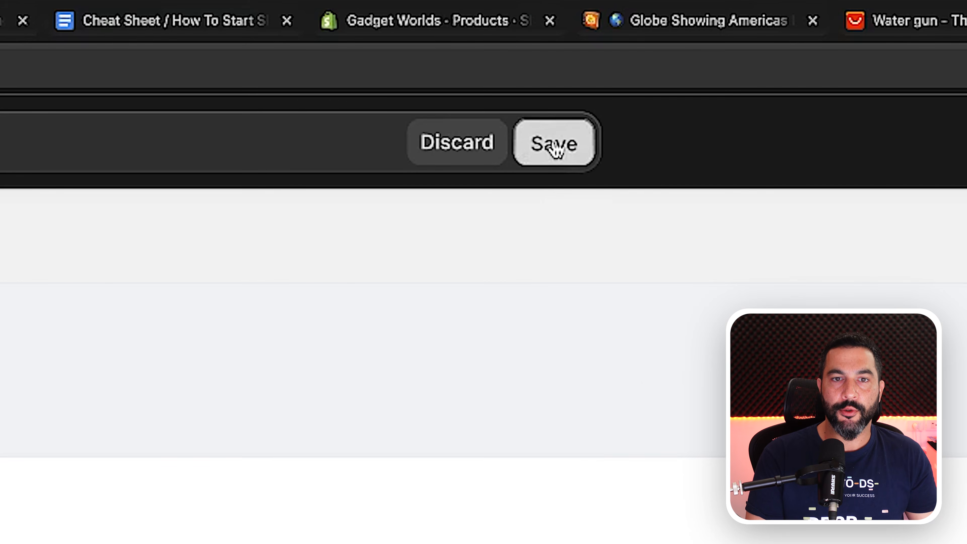
{"action": "left_click", "coordinate": [650, 51]}
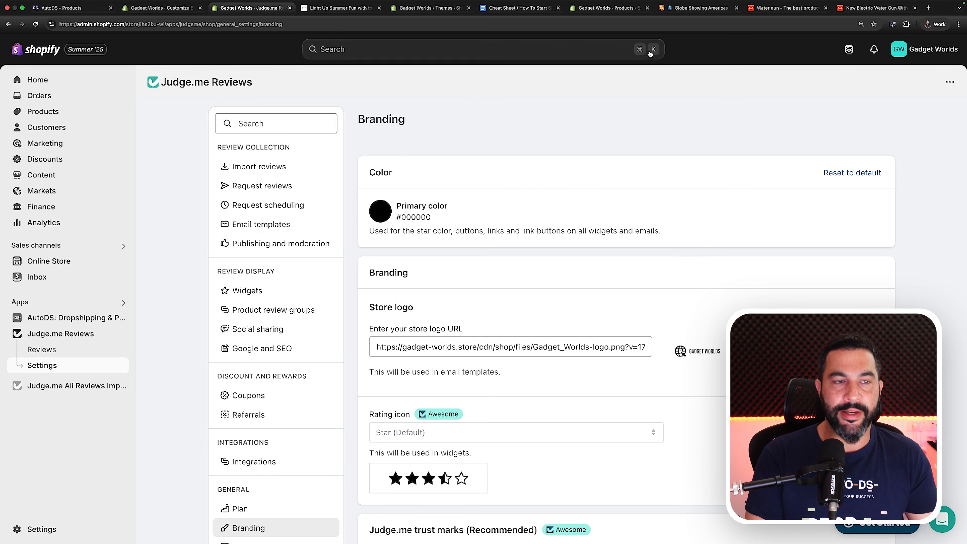
Step: Switch to the water gun's storefront product page, highlight the "What Our Customers Are Saying" testimonials, and reload the page
{"action": "left_click", "coordinate": [370, 9]}
{"action": "scroll", "coordinate": [421, 77], "scroll_direction": "down", "scroll_amount": 14}
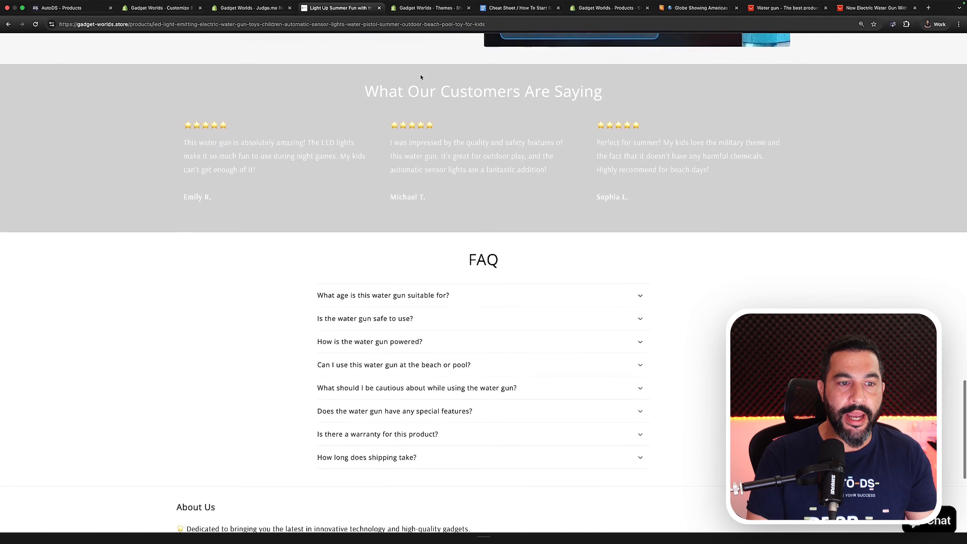
{"action": "left_click_drag", "start_coordinate": [315, 91], "coordinate": [608, 213]}
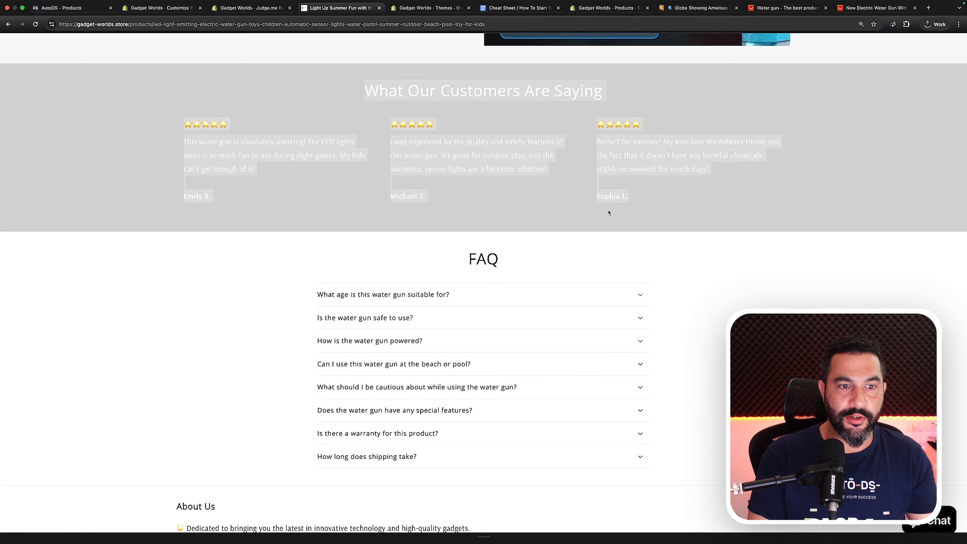
{"action": "left_click", "coordinate": [496, 254]}
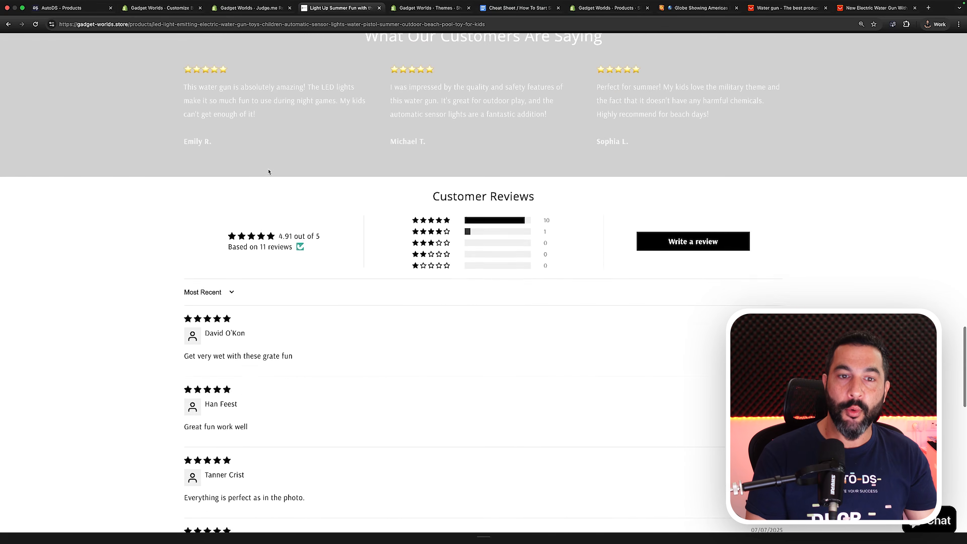
Step: Examine the Customer Reviews widget on the storefront product page, including its reviews, photos and pagination
{"action": "scroll", "coordinate": [268, 169], "scroll_direction": "down", "scroll_amount": 9}
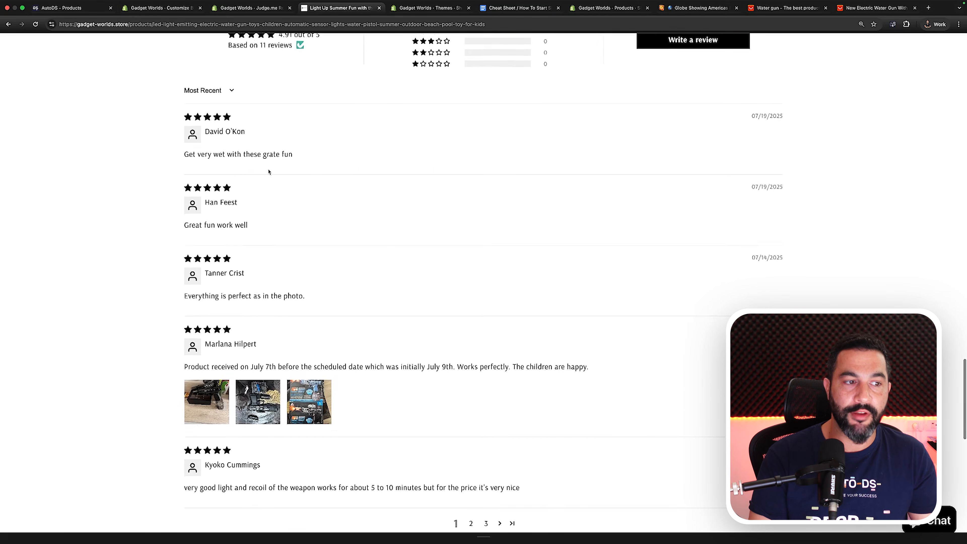
{"action": "scroll", "coordinate": [248, 152], "scroll_direction": "up", "scroll_amount": 2}
{"action": "scroll", "coordinate": [236, 133], "scroll_direction": "down", "scroll_amount": 2}
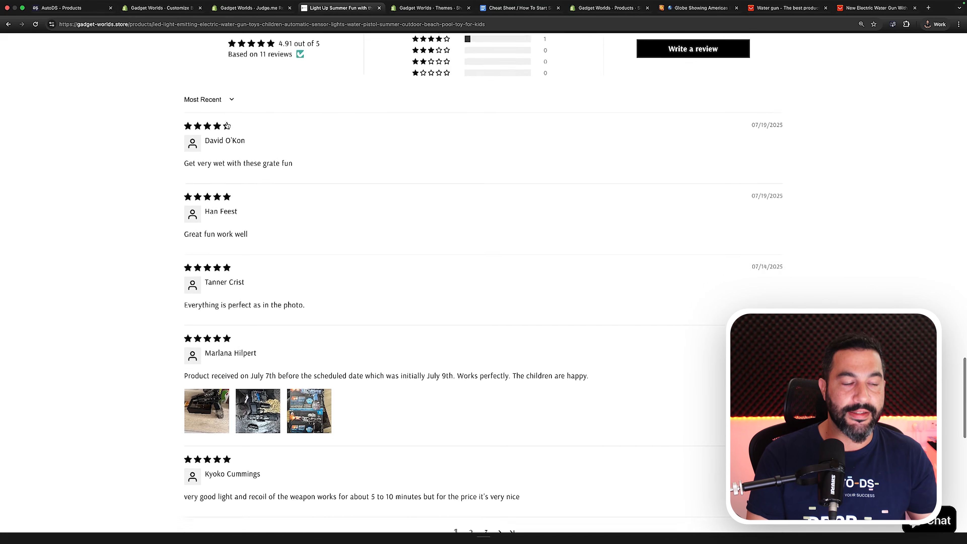
{"action": "scroll", "coordinate": [371, 237], "scroll_direction": "down", "scroll_amount": 3}
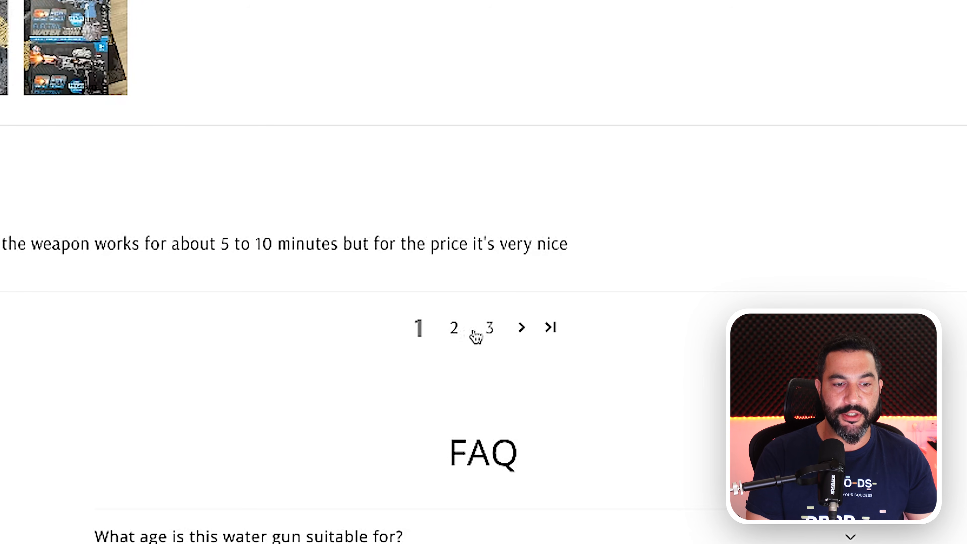
{"action": "scroll", "coordinate": [415, 271], "scroll_direction": "up", "scroll_amount": 8}
{"action": "scroll", "coordinate": [416, 272], "scroll_direction": "down", "scroll_amount": 2}
{"action": "scroll", "coordinate": [454, 331], "scroll_direction": "up", "scroll_amount": 3}
{"action": "scroll", "coordinate": [454, 331], "scroll_direction": "down", "scroll_amount": 5}
{"action": "scroll", "coordinate": [454, 332], "scroll_direction": "up", "scroll_amount": 20}
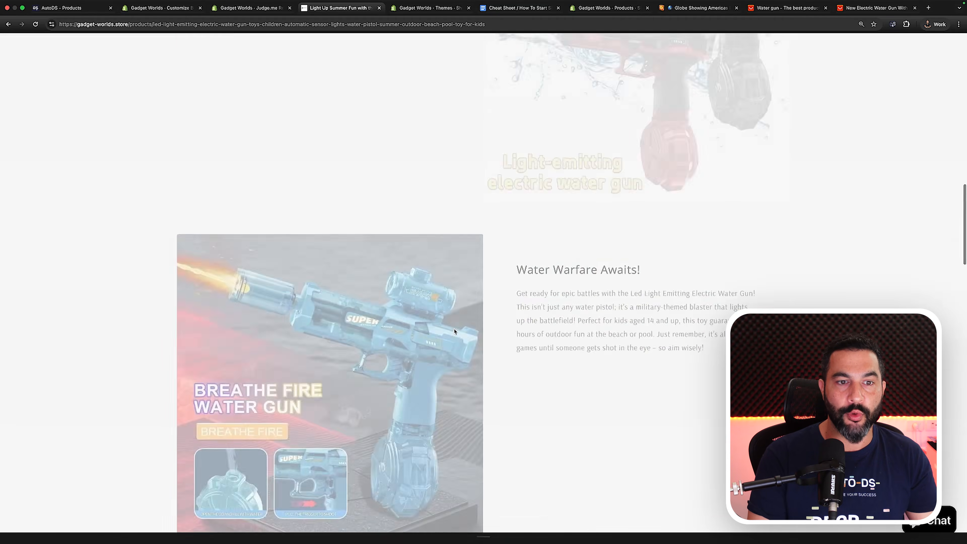
Step: Review the water gun's product page from its illustrated feature sections through the testimonials, customer reviews and FAQ
{"action": "scroll", "coordinate": [454, 331], "scroll_direction": "up", "scroll_amount": 20}
{"action": "scroll", "coordinate": [454, 331], "scroll_direction": "down", "scroll_amount": 20}
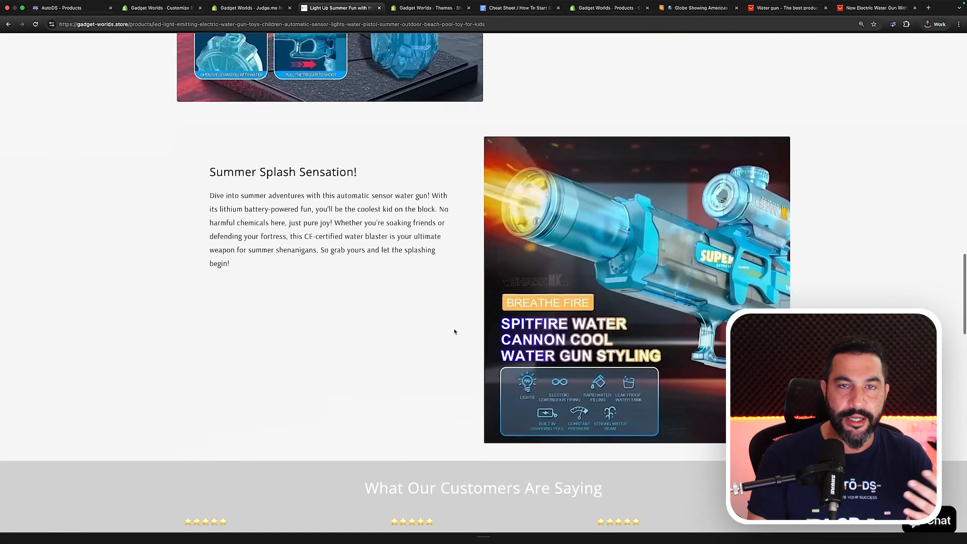
{"action": "scroll", "coordinate": [455, 332], "scroll_direction": "down", "scroll_amount": 14}
{"action": "scroll", "coordinate": [455, 331], "scroll_direction": "up", "scroll_amount": 4}
{"action": "scroll", "coordinate": [455, 331], "scroll_direction": "down", "scroll_amount": 1}
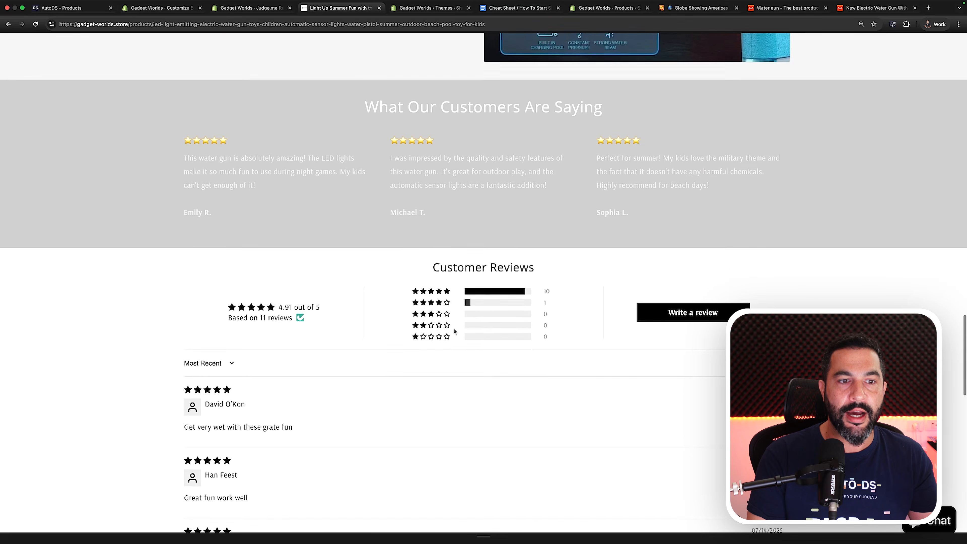
{"action": "scroll", "coordinate": [455, 332], "scroll_direction": "down", "scroll_amount": 9}
{"action": "scroll", "coordinate": [455, 331], "scroll_direction": "down", "scroll_amount": 7}
{"action": "scroll", "coordinate": [455, 332], "scroll_direction": "up", "scroll_amount": 2}
{"action": "scroll", "coordinate": [455, 331], "scroll_direction": "up", "scroll_amount": 1}
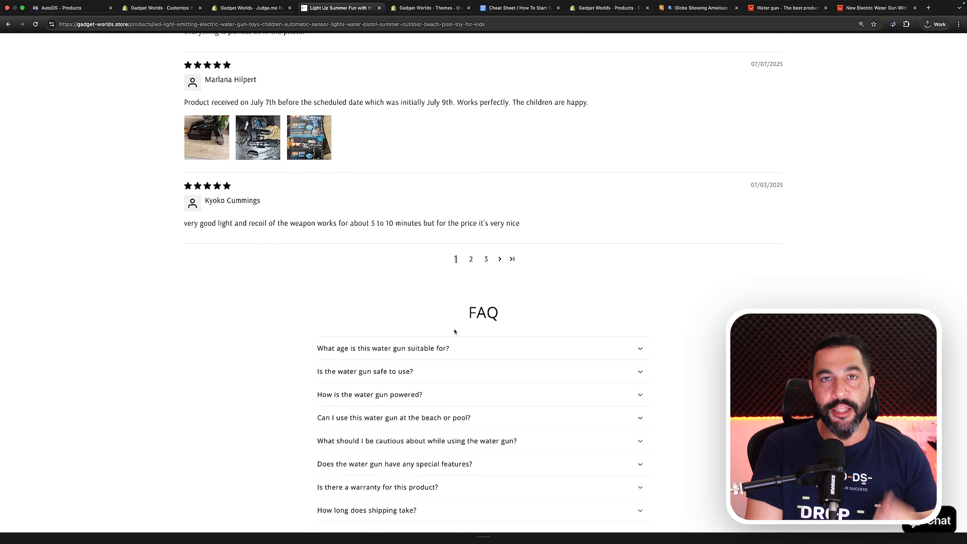
{"action": "scroll", "coordinate": [454, 331], "scroll_direction": "up", "scroll_amount": 3}
{"action": "scroll", "coordinate": [454, 331], "scroll_direction": "down", "scroll_amount": 1}
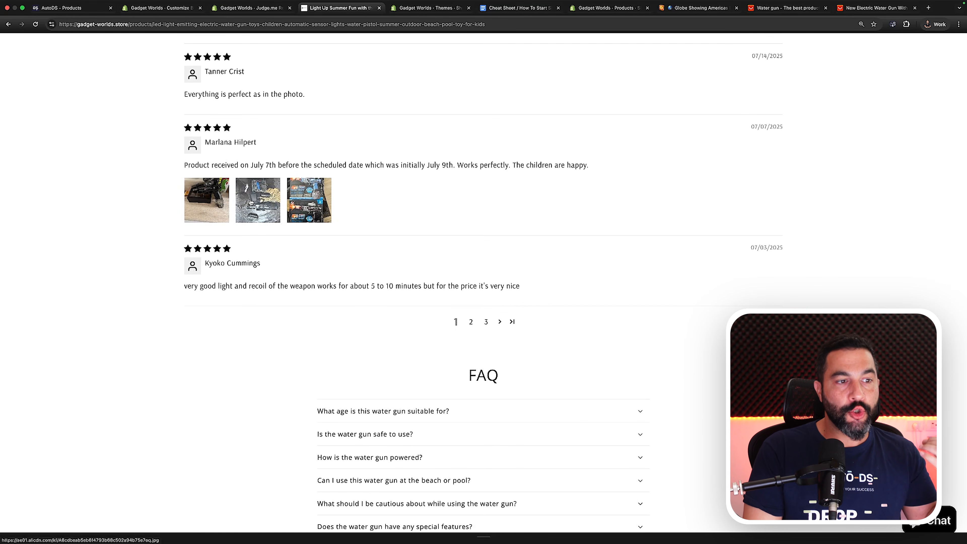
Step: View the enlarged customer photos in the review dated 07/07/2025, close the viewer and look over the surrounding reviews
{"action": "left_click", "coordinate": [251, 203]}
{"action": "left_click", "coordinate": [944, 289]}
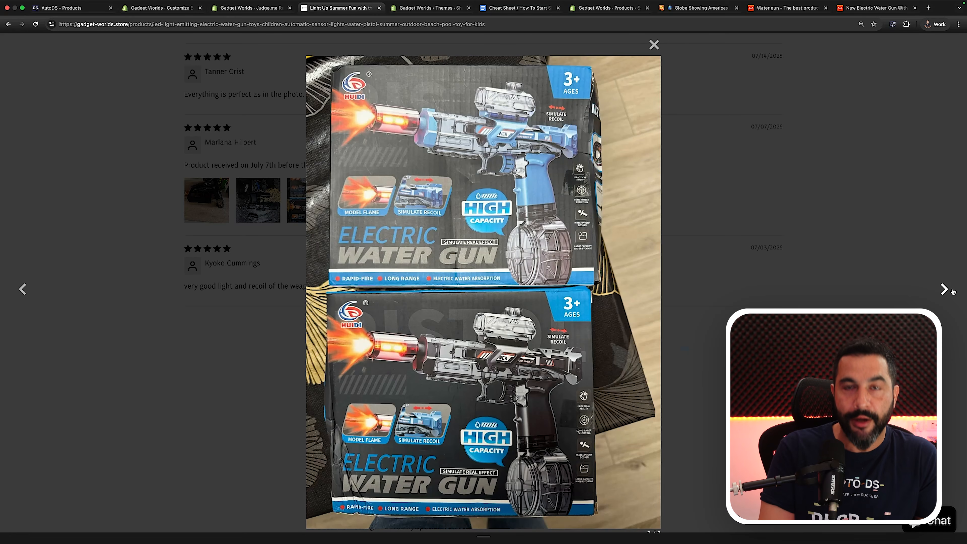
{"action": "left_click", "coordinate": [867, 249]}
{"action": "scroll", "coordinate": [512, 217], "scroll_direction": "down", "scroll_amount": 3}
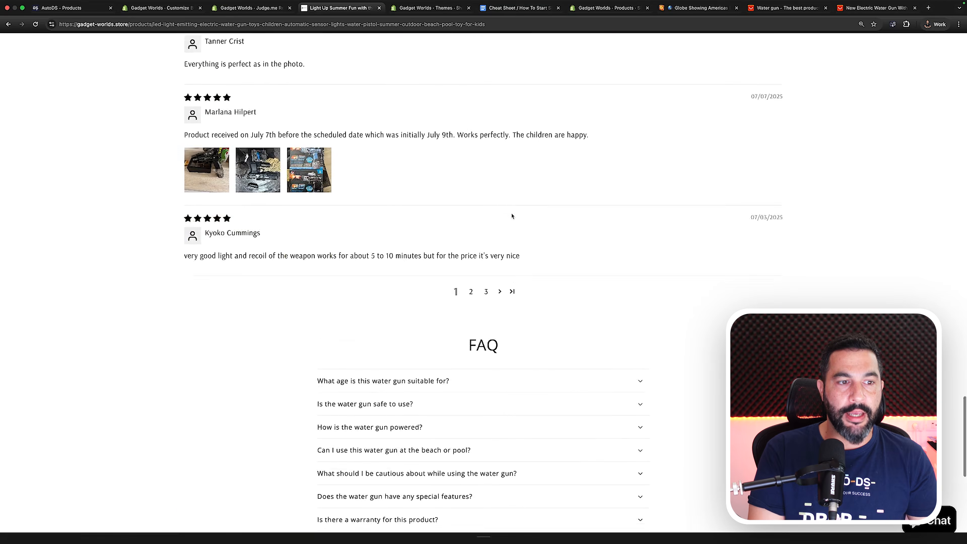
{"action": "scroll", "coordinate": [512, 216], "scroll_direction": "up", "scroll_amount": 8}
{"action": "scroll", "coordinate": [512, 217], "scroll_direction": "down", "scroll_amount": 3}
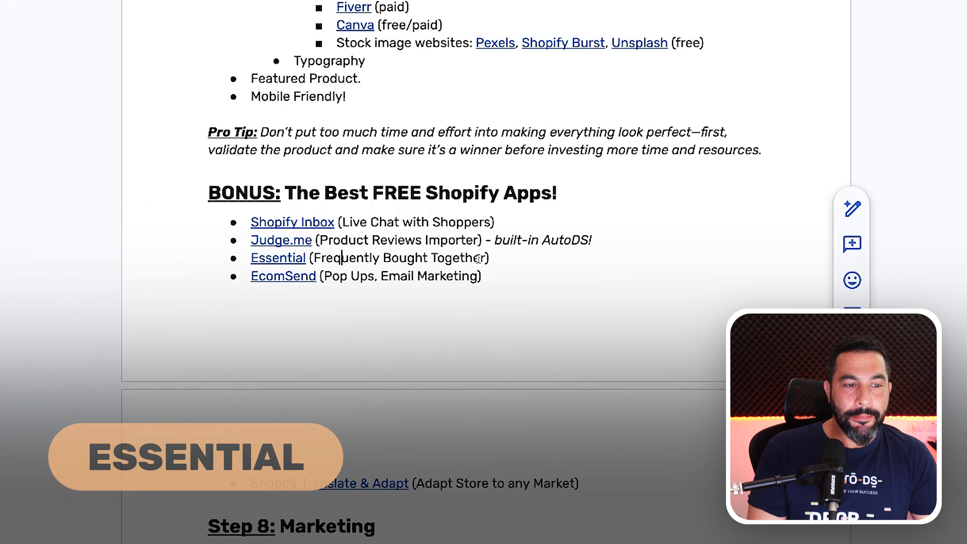
Step: In the cheat sheet, highlight Essential's "Frequently Bought Together" note and open the app's linked Shopify App Store listing
{"action": "left_click_drag", "start_coordinate": [476, 289], "coordinate": [421, 258]}
{"action": "left_click", "coordinate": [357, 258]}
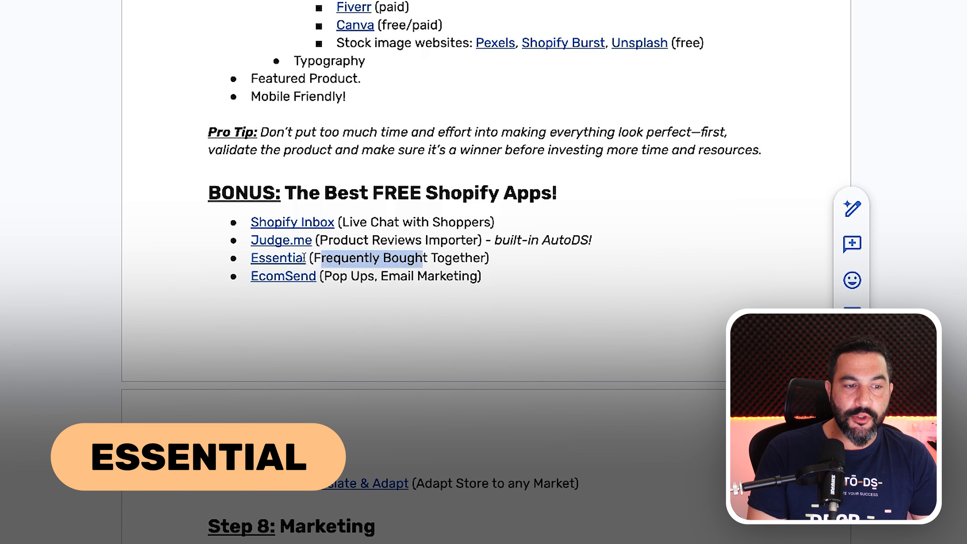
{"action": "left_click", "coordinate": [282, 258]}
{"action": "left_click", "coordinate": [315, 292]}
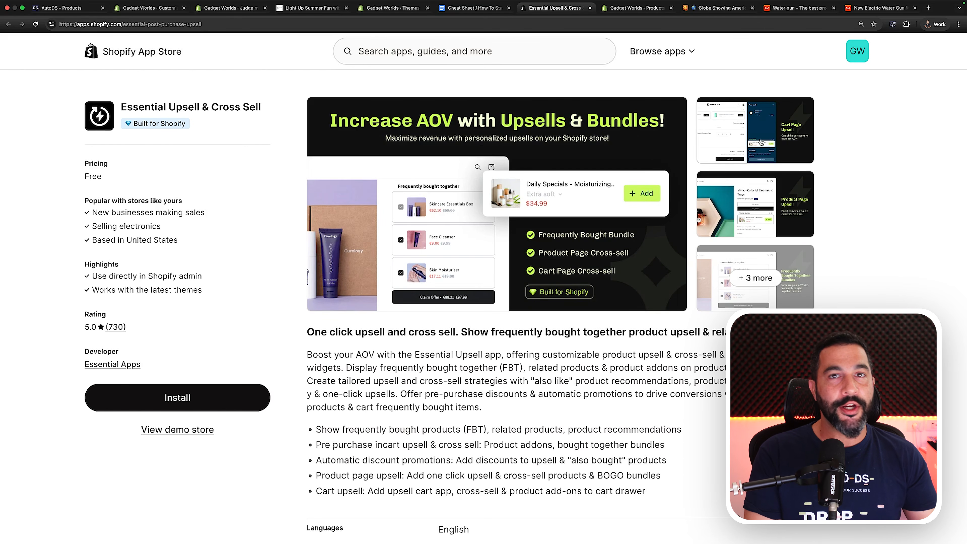
Step: Examine the Essential Upsell & Cross Sell listing's description and enlarge its "Increase AOV with Upsells & Bundles!" image
{"action": "scroll", "coordinate": [761, 142], "scroll_direction": "down", "scroll_amount": 6}
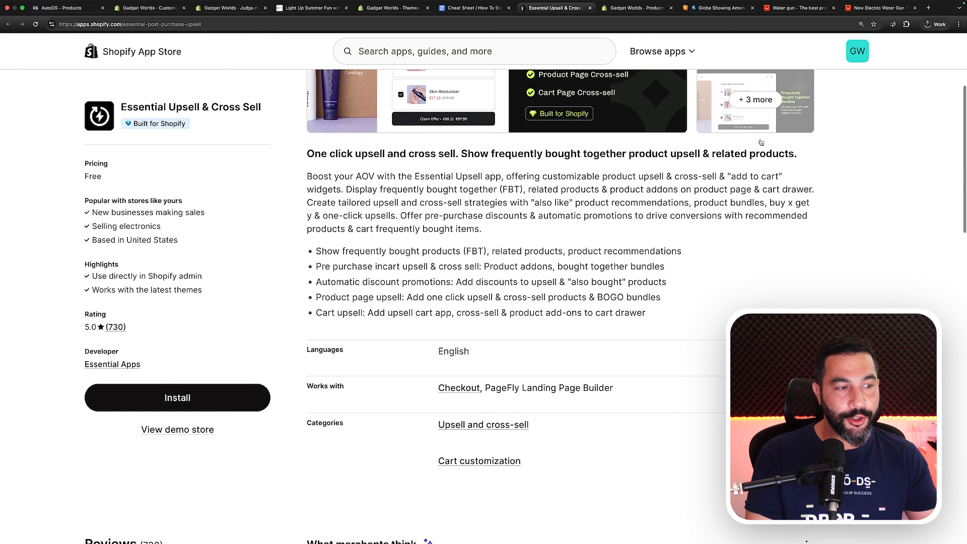
{"action": "scroll", "coordinate": [761, 142], "scroll_direction": "up", "scroll_amount": 1}
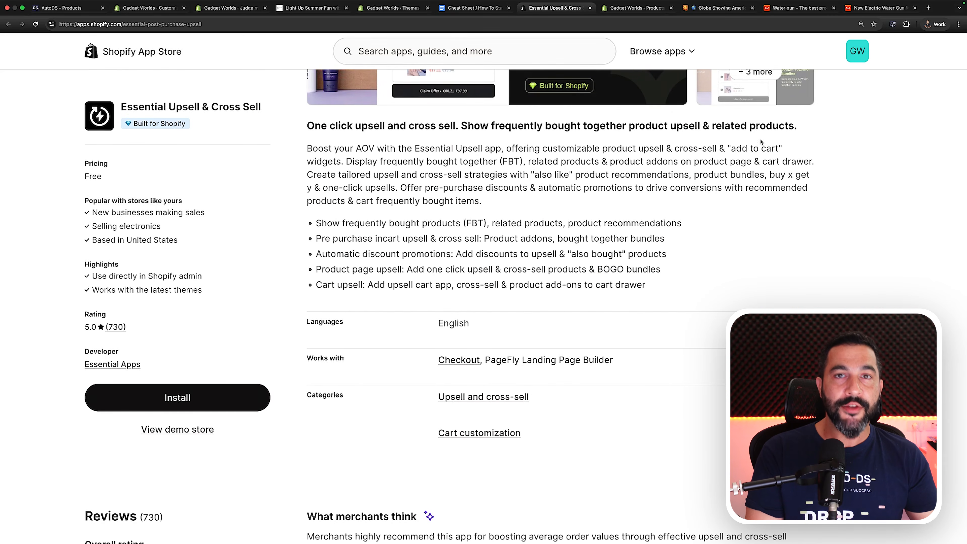
{"action": "scroll", "coordinate": [761, 142], "scroll_direction": "down", "scroll_amount": 2}
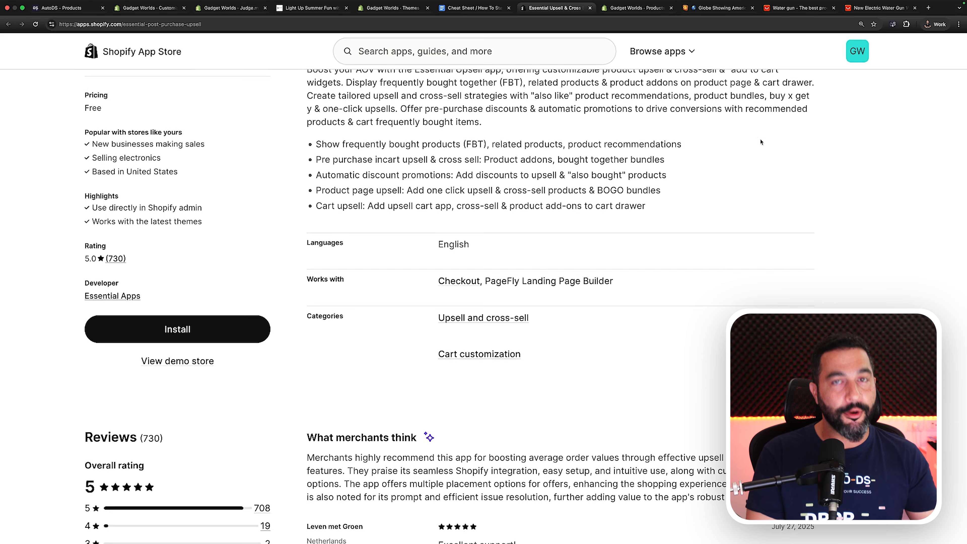
{"action": "scroll", "coordinate": [761, 142], "scroll_direction": "up", "scroll_amount": 7}
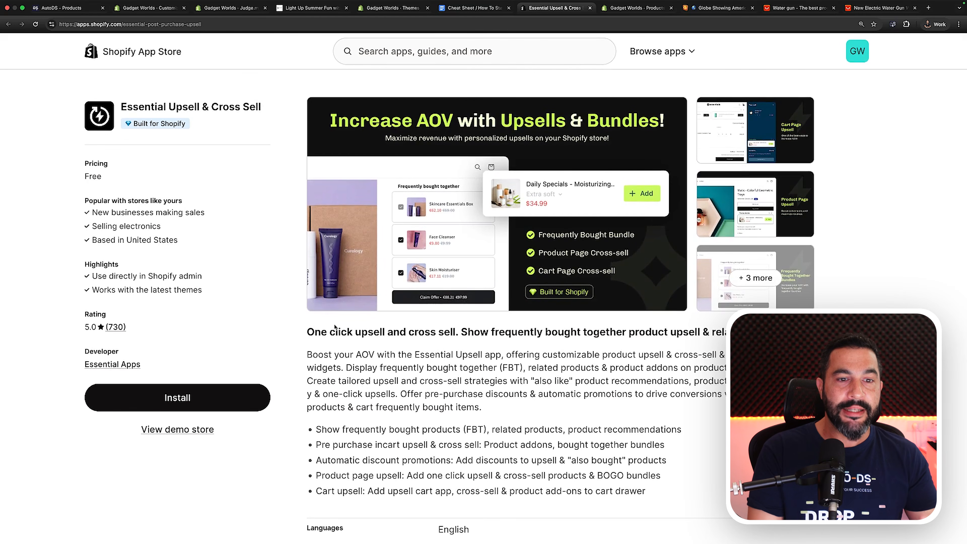
{"action": "left_click", "coordinate": [433, 212]}
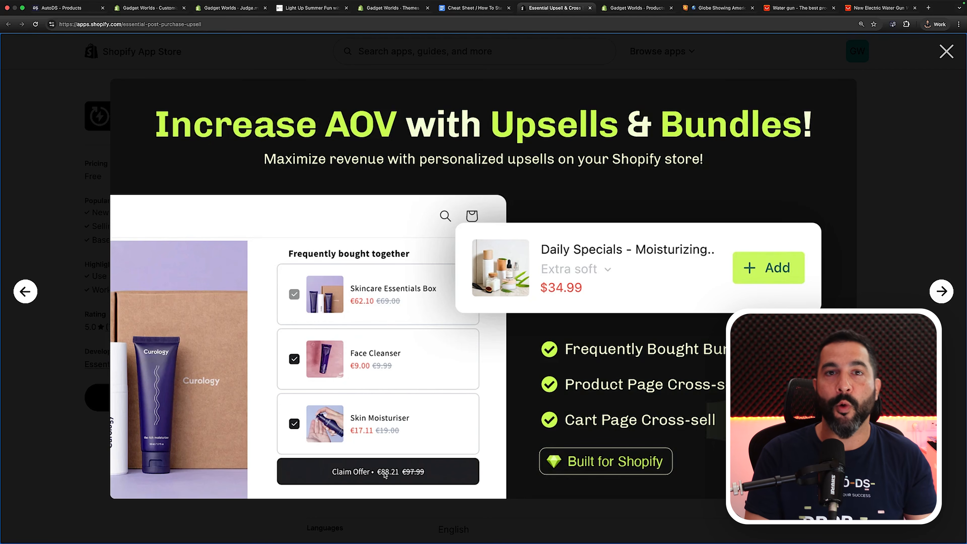
{"action": "key", "text": "Escape"}
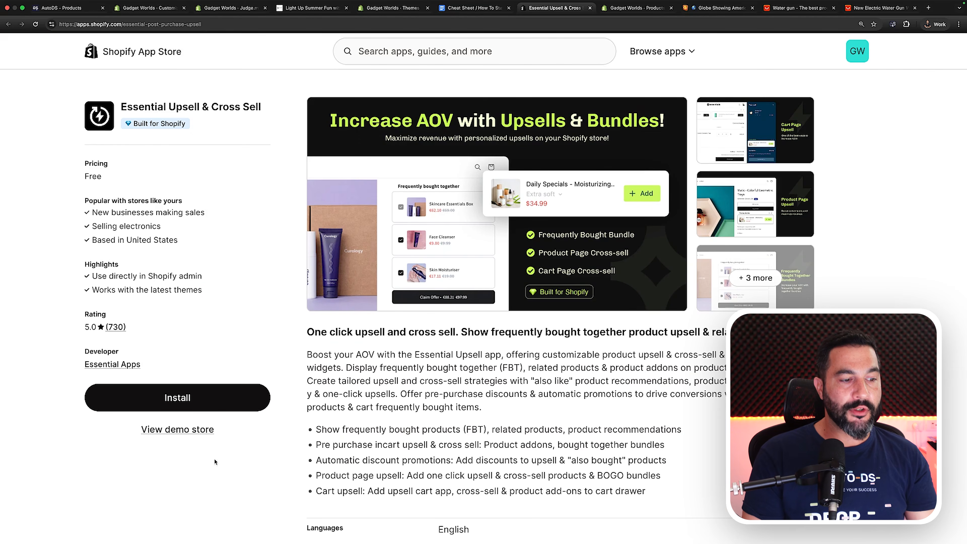
Step: Install the Essential Upsell app on the Gadget Worlds store and dismiss its welcome dialog
{"action": "left_click", "coordinate": [188, 397]}
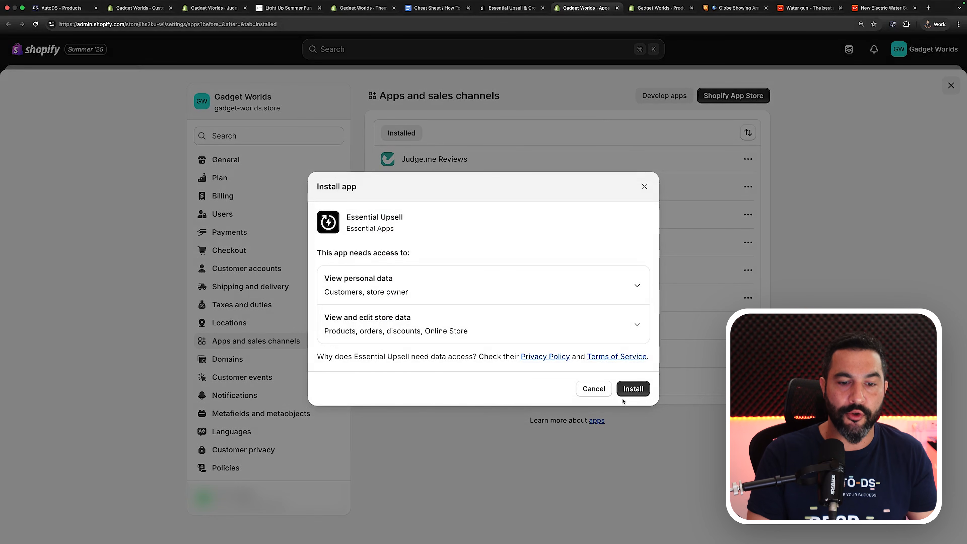
{"action": "left_click", "coordinate": [631, 391]}
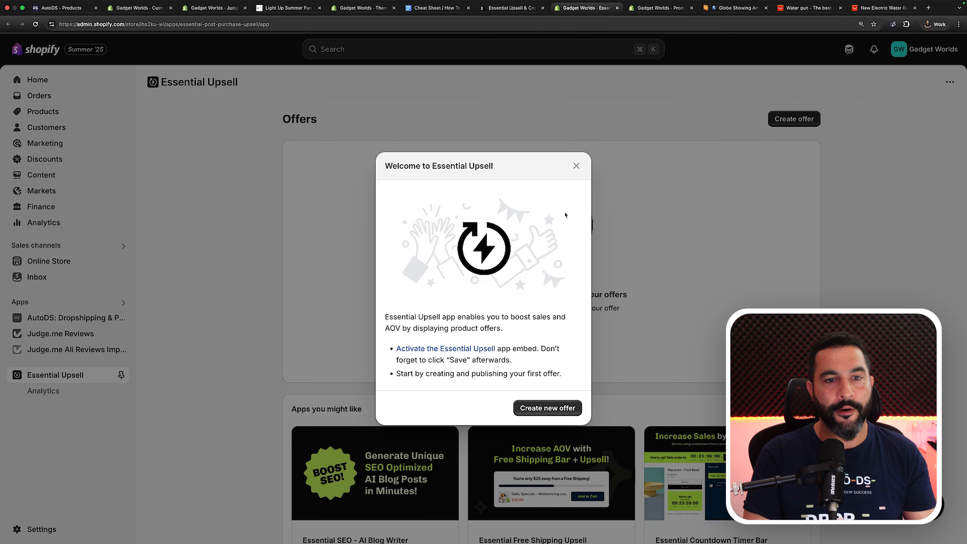
{"action": "left_click", "coordinate": [577, 166]}
Step: Install the EcomSend Popups app from its cheat sheet link and look over its setup guide and dashboard
{"action": "left_click", "coordinate": [438, 8]}
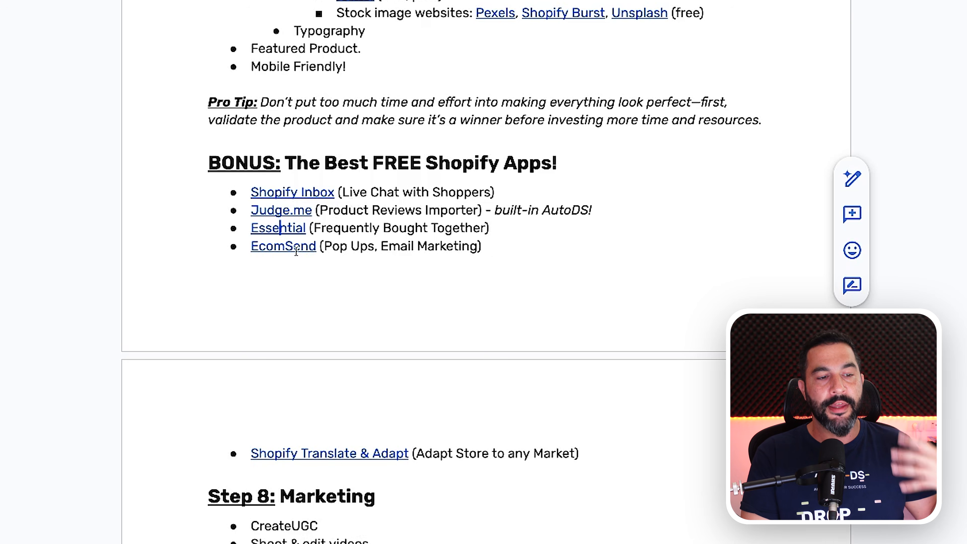
{"action": "left_click", "coordinate": [296, 249]}
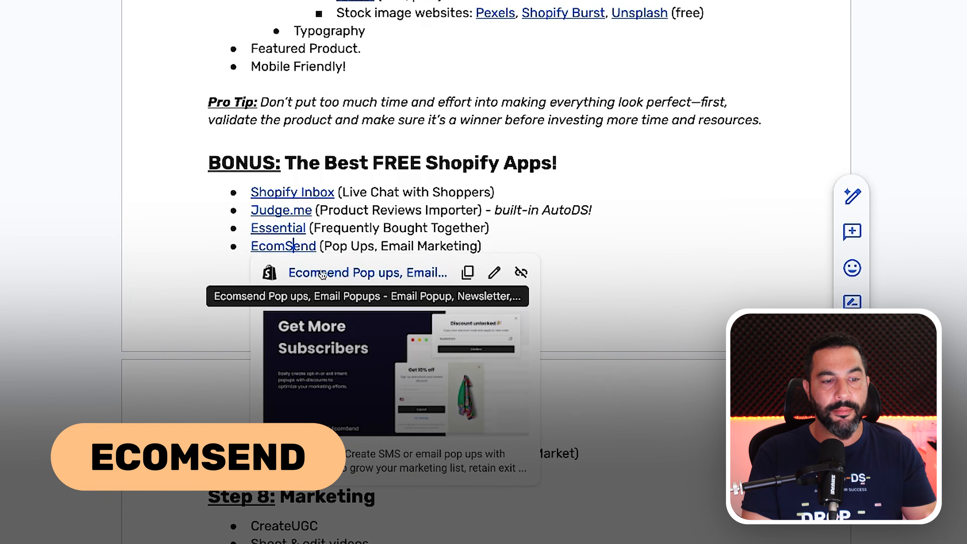
{"action": "left_click", "coordinate": [321, 270]}
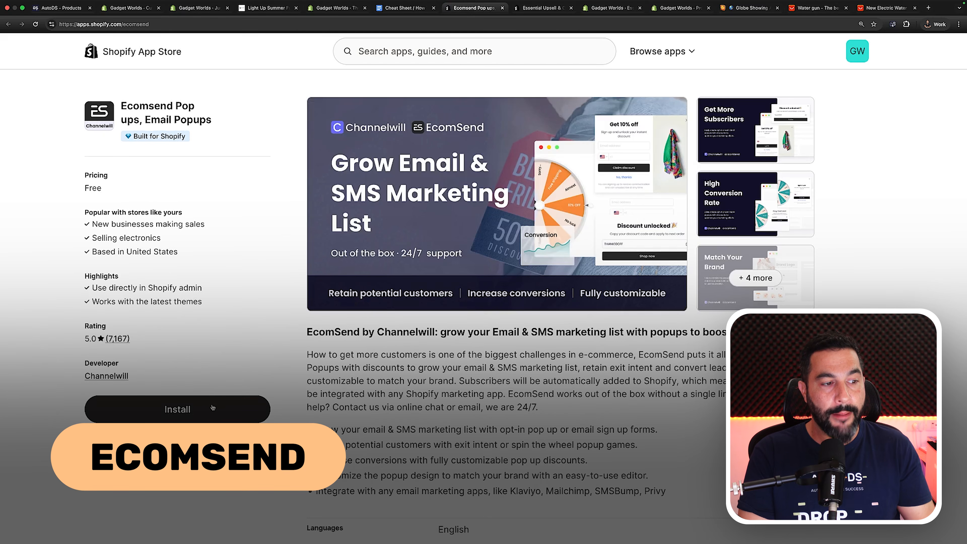
{"action": "left_click", "coordinate": [207, 410]}
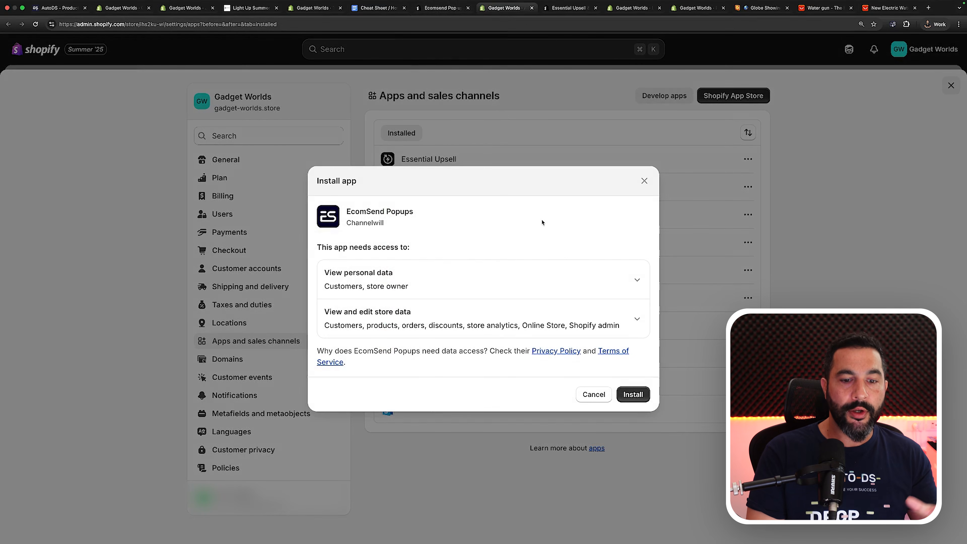
{"action": "left_click", "coordinate": [635, 394]}
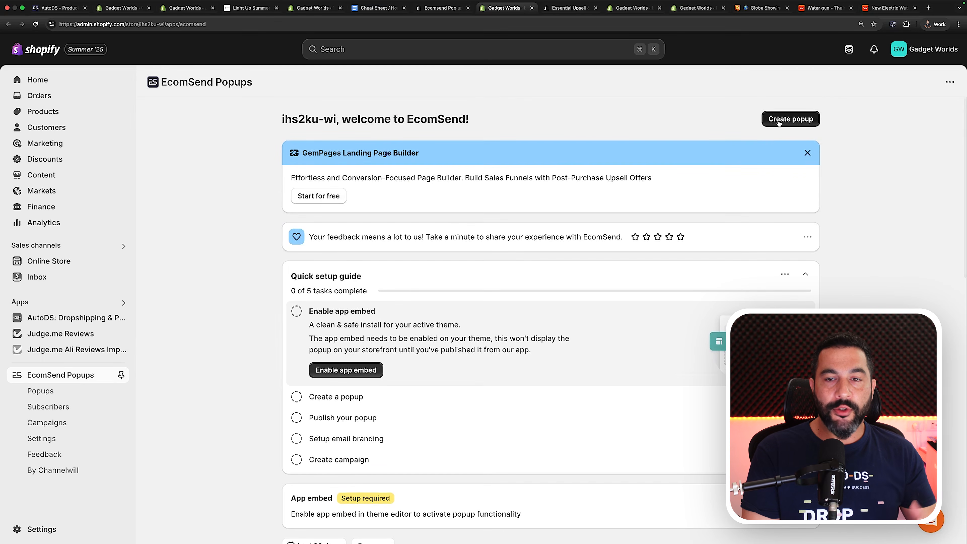
{"action": "scroll", "coordinate": [776, 128], "scroll_direction": "down", "scroll_amount": 1}
{"action": "scroll", "coordinate": [776, 128], "scroll_direction": "down", "scroll_amount": 10}
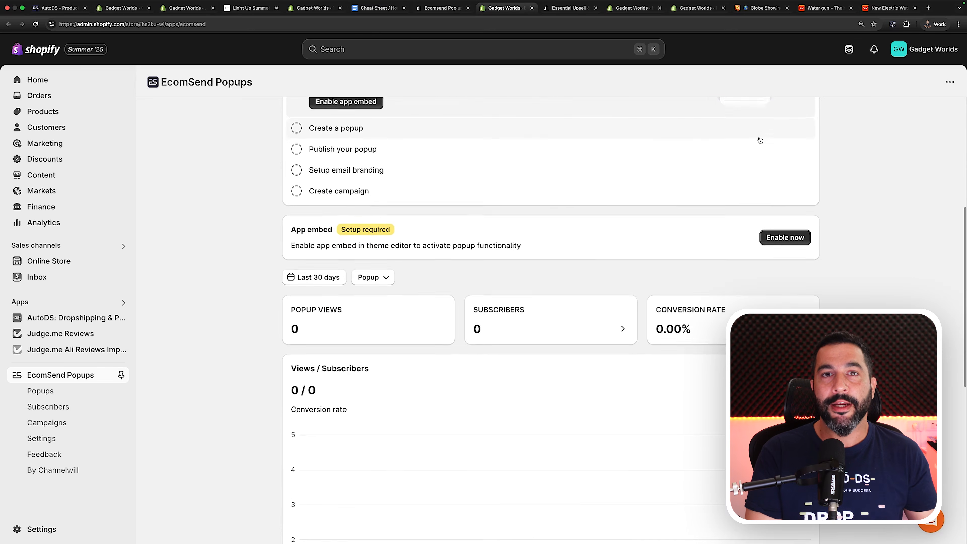
{"action": "scroll", "coordinate": [758, 141], "scroll_direction": "up", "scroll_amount": 10}
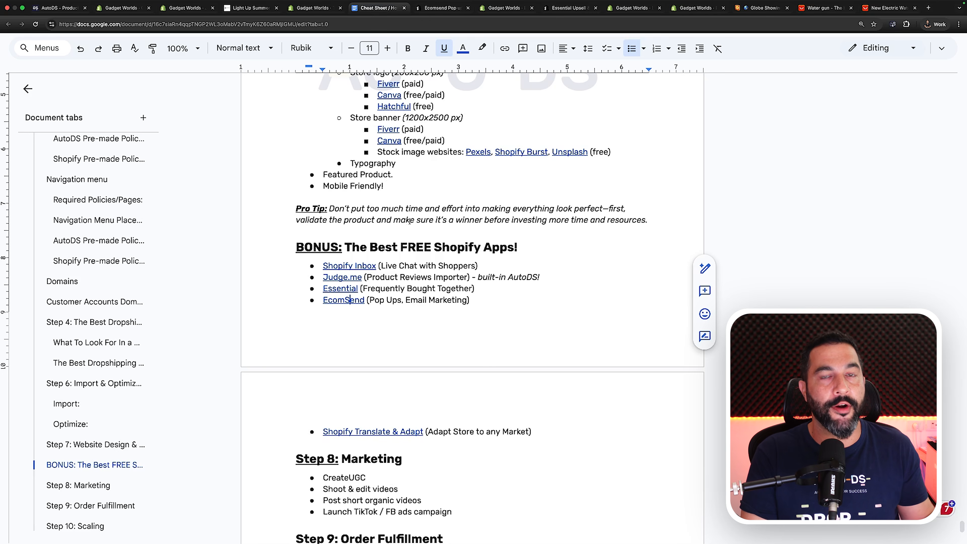
Step: Open the Shopify Translate & Adapt listing from the cheat sheet and highlight its auto-translation of 2 languages
{"action": "scroll", "coordinate": [400, 251], "scroll_direction": "down", "scroll_amount": 1}
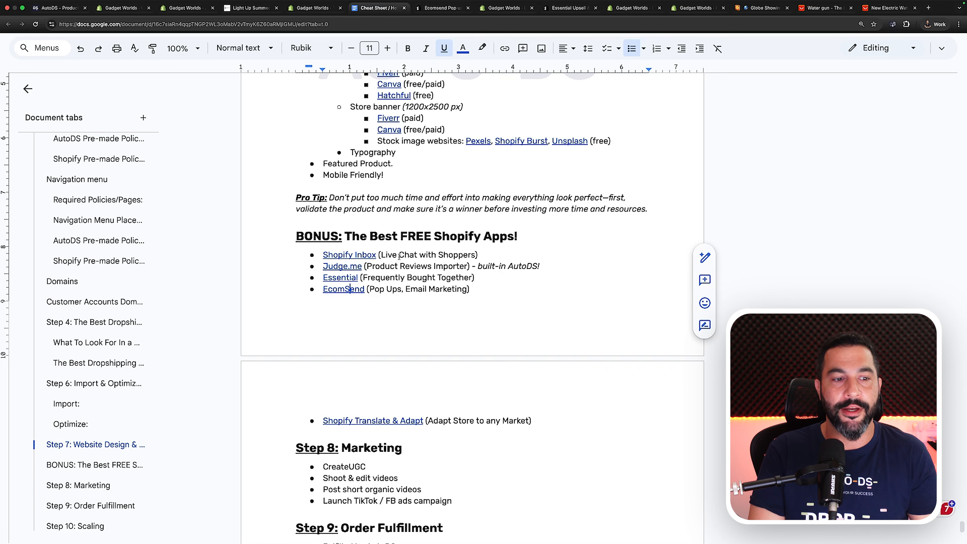
{"action": "left_click", "coordinate": [369, 421]}
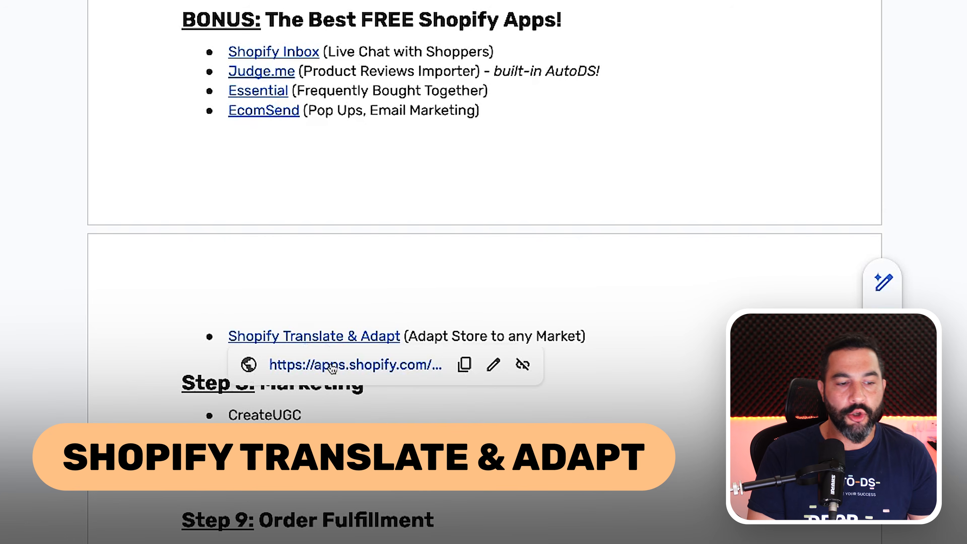
{"action": "left_click", "coordinate": [332, 366]}
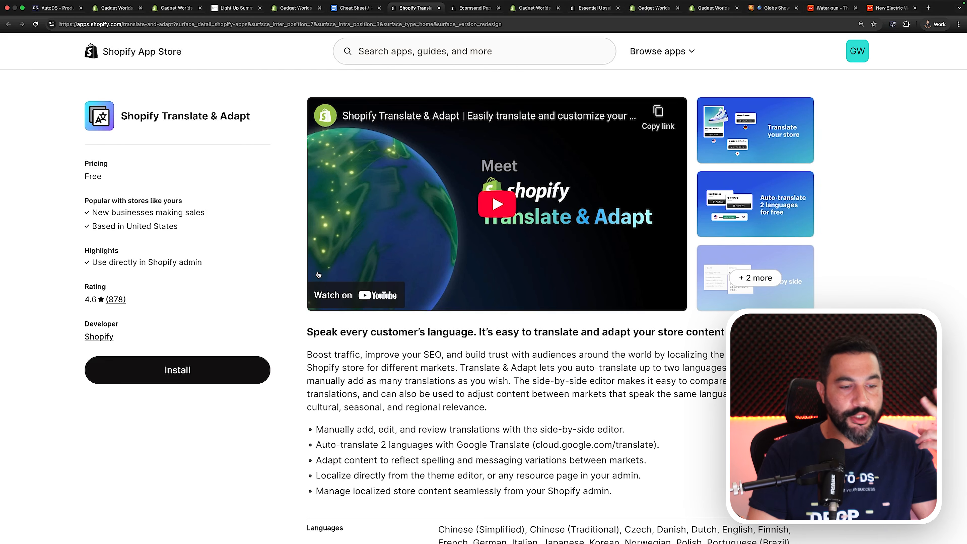
{"action": "left_click_drag", "start_coordinate": [380, 445], "coordinate": [456, 446]}
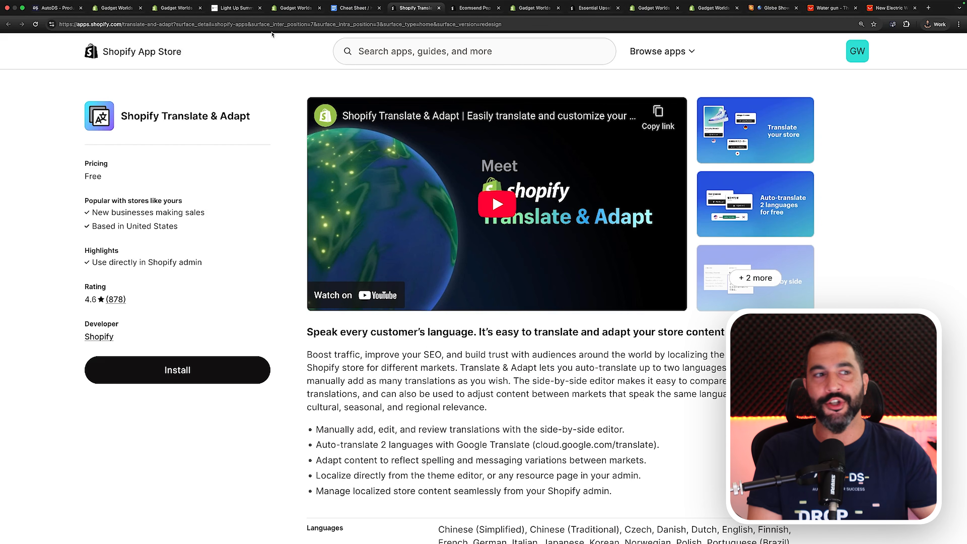
Step: Return to the cheat sheet and highlight the whole "BONUS: The Best FREE Shopify Apps!" section
{"action": "left_click", "coordinate": [64, 20]}
{"action": "left_click", "coordinate": [336, 17]}
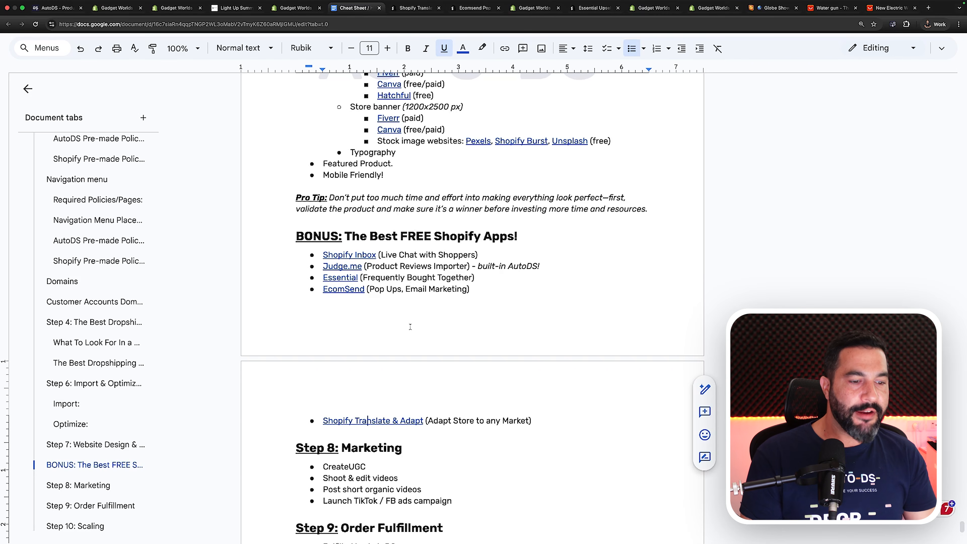
{"action": "left_click", "coordinate": [461, 395]}
{"action": "left_click_drag", "start_coordinate": [544, 422], "coordinate": [287, 240]}
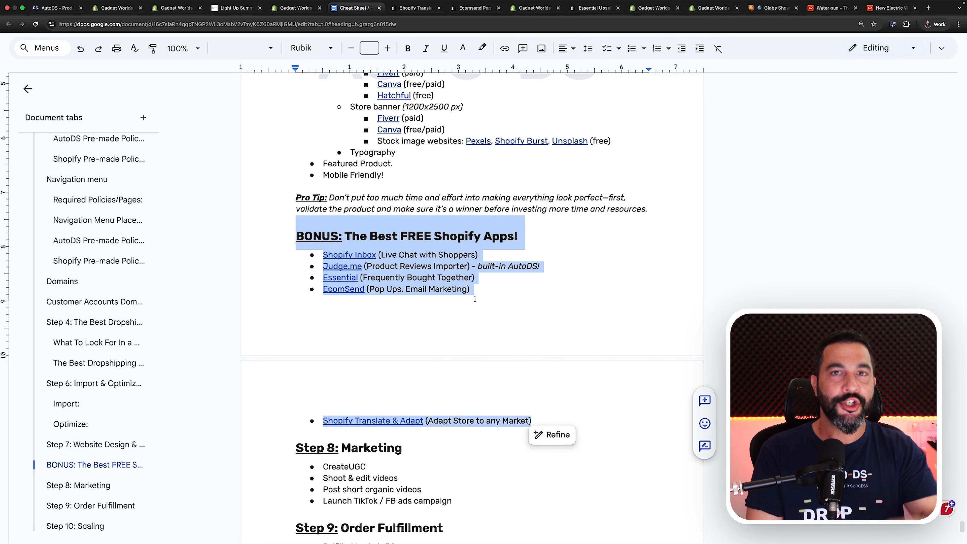